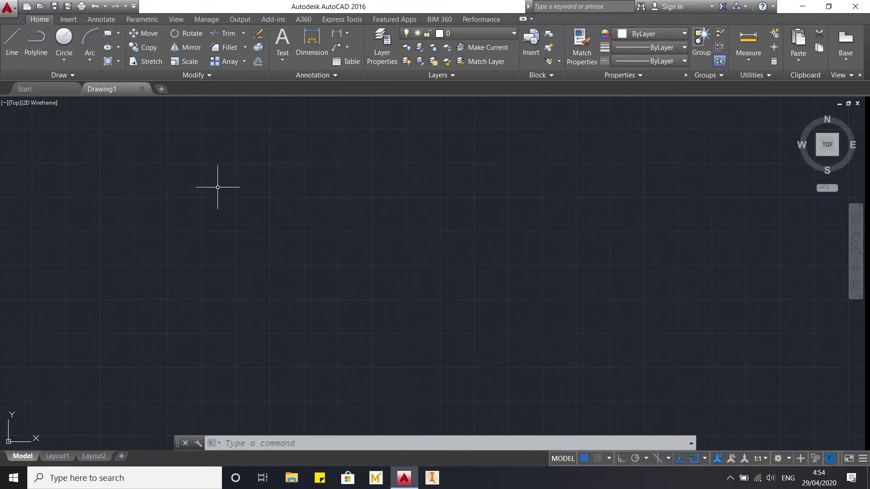
Create a new drawing from the acadiso template
{"action": "left_click", "coordinate": [28, 7]}
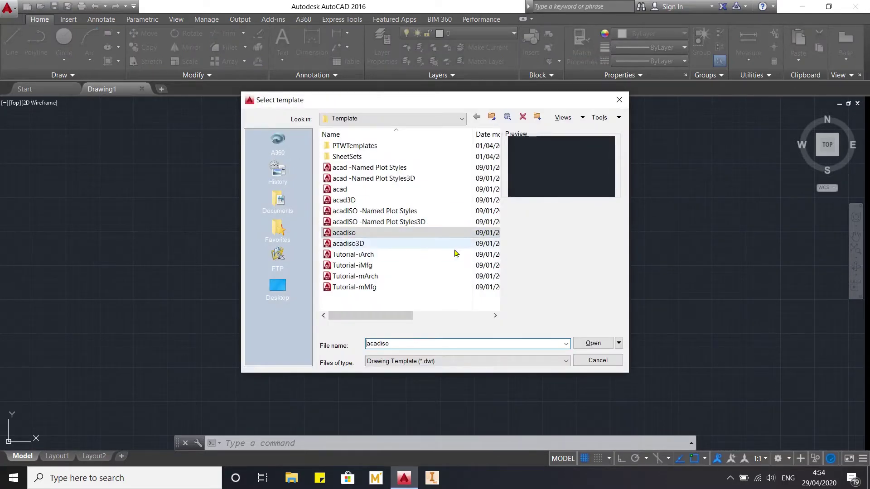
{"action": "left_click", "coordinate": [456, 235]}
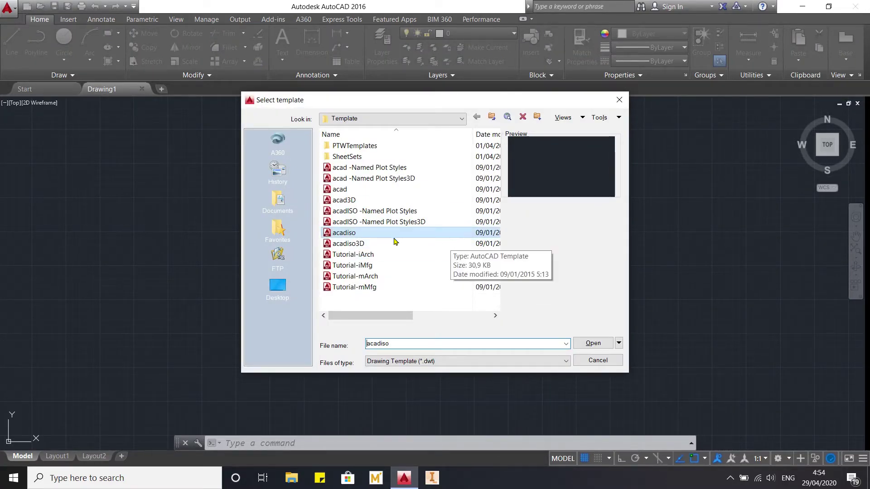
{"action": "left_click", "coordinate": [612, 360]}
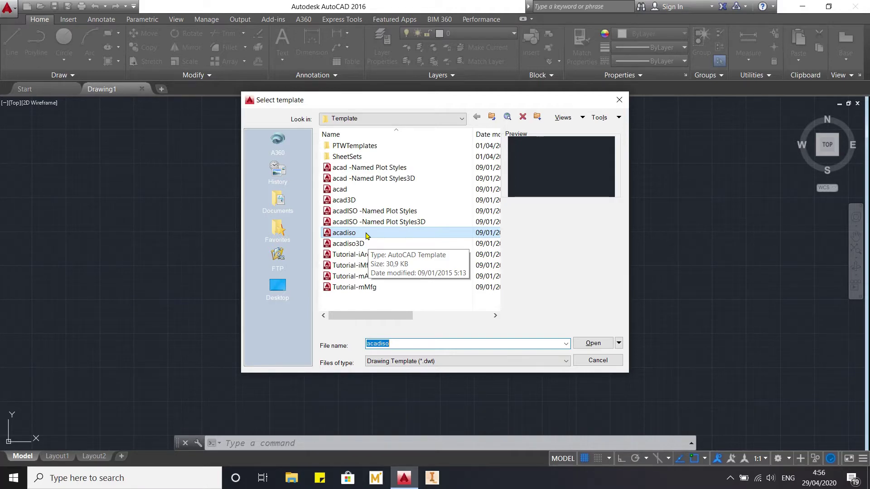
{"action": "double_click", "coordinate": [367, 234]}
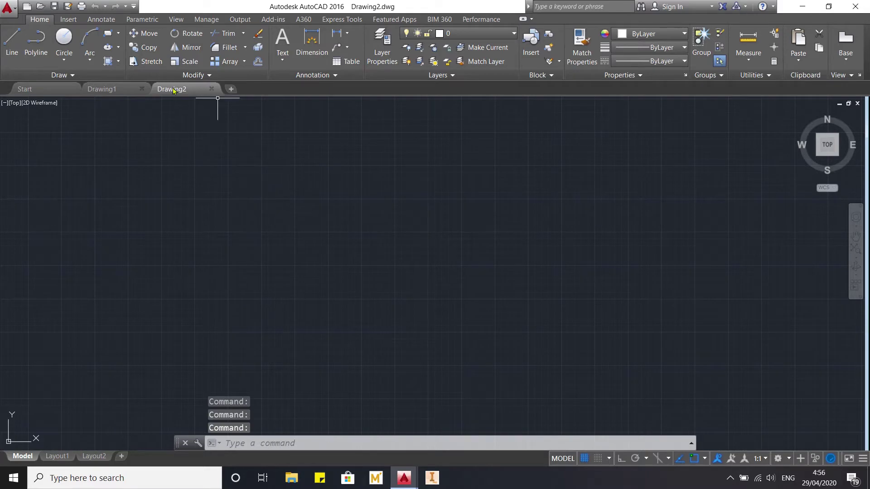
{"action": "mouse_move", "coordinate": [173, 94]}
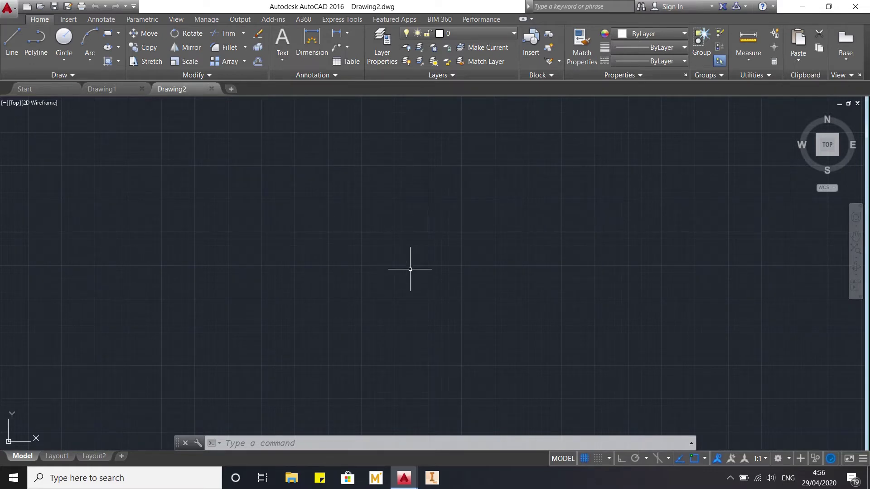
Check the drawing units settings with the UNITS command and close them without changing anything
{"action": "type", "text": "units"}
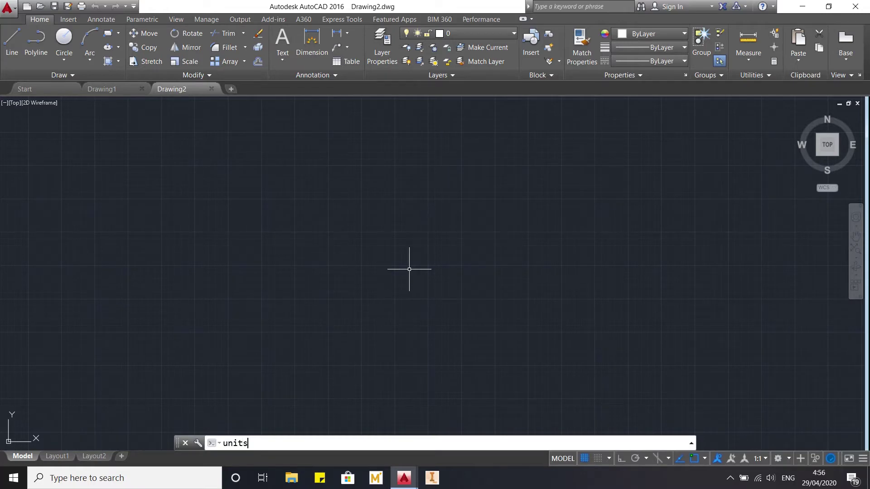
{"action": "key", "text": "Return"}
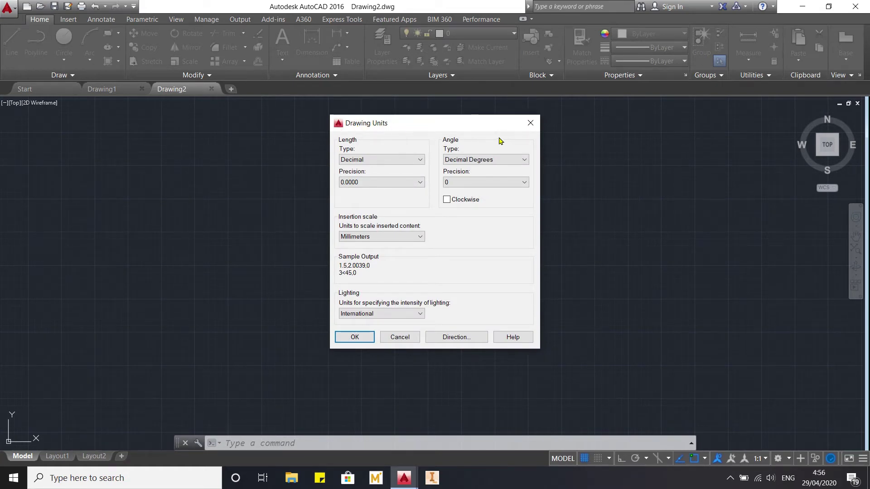
{"action": "left_click", "coordinate": [529, 123]}
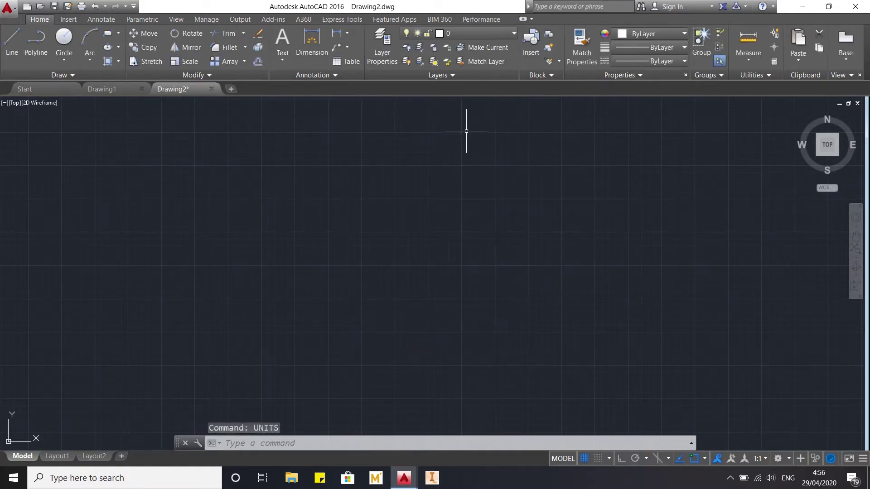
Look through the insert, annotation, parametric, management, output and view tools, including the Properties palette, and return to the main drawing tools
{"action": "left_click", "coordinate": [72, 20]}
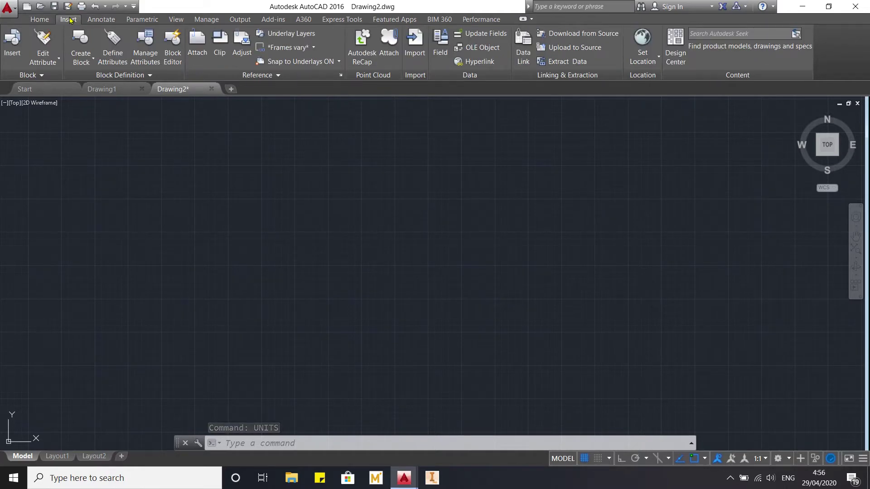
{"action": "left_click", "coordinate": [101, 18]}
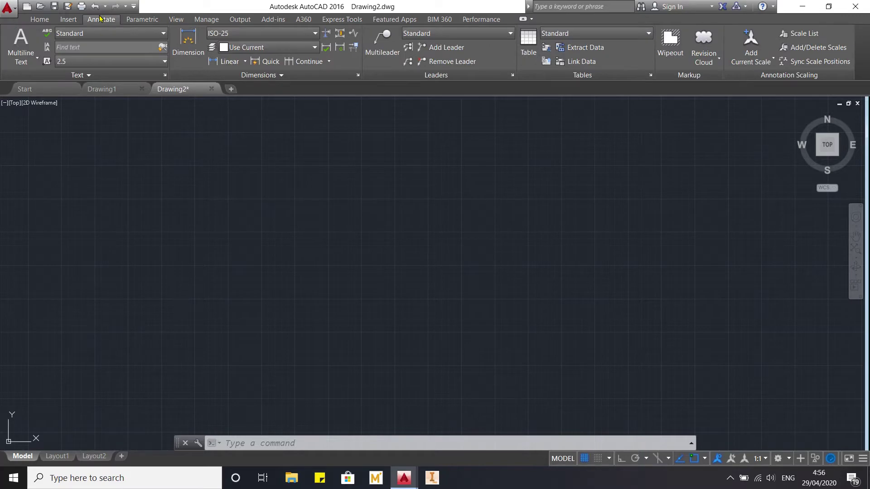
{"action": "left_click", "coordinate": [38, 19]}
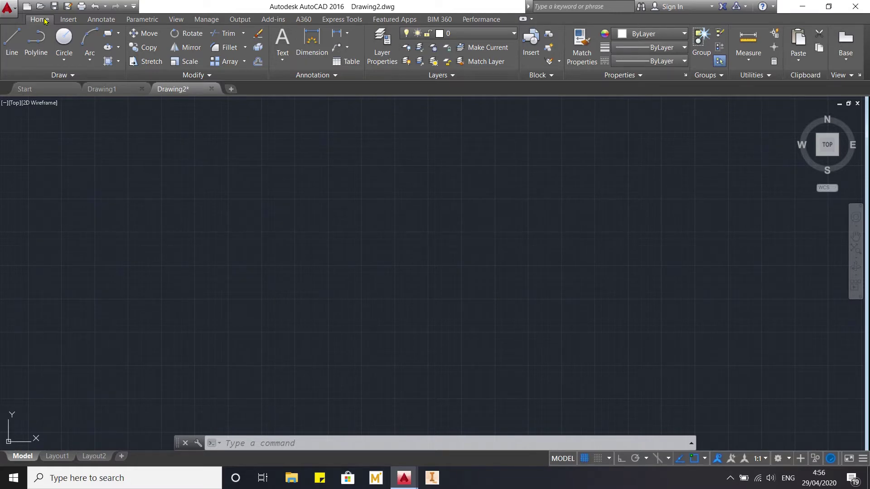
{"action": "left_click", "coordinate": [139, 20]}
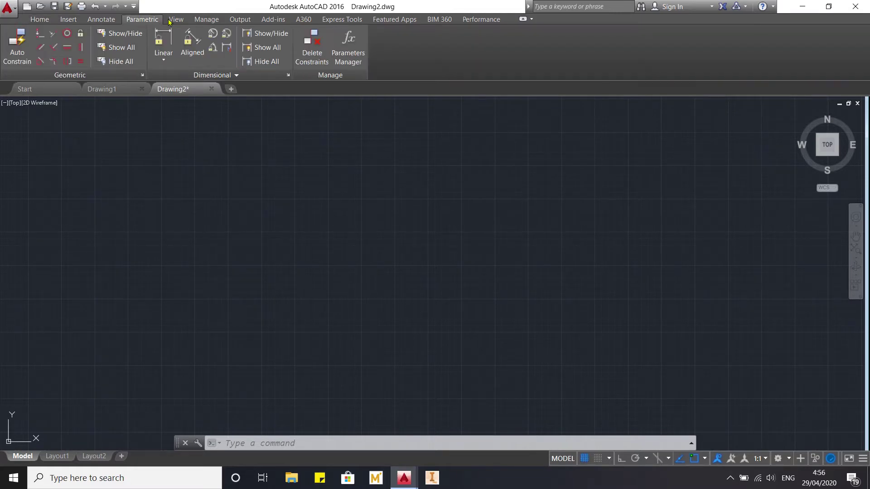
{"action": "left_click", "coordinate": [196, 20]}
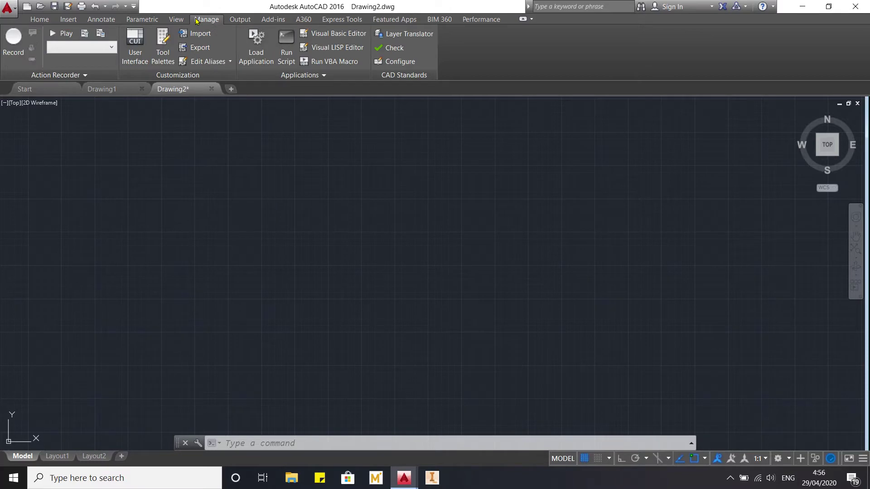
{"action": "left_click", "coordinate": [237, 20]}
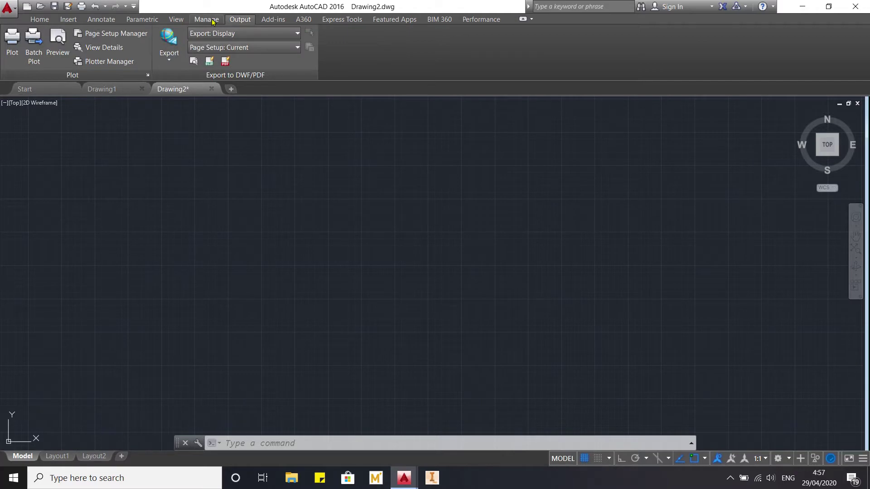
{"action": "left_click", "coordinate": [212, 21]}
{"action": "left_click", "coordinate": [178, 20]}
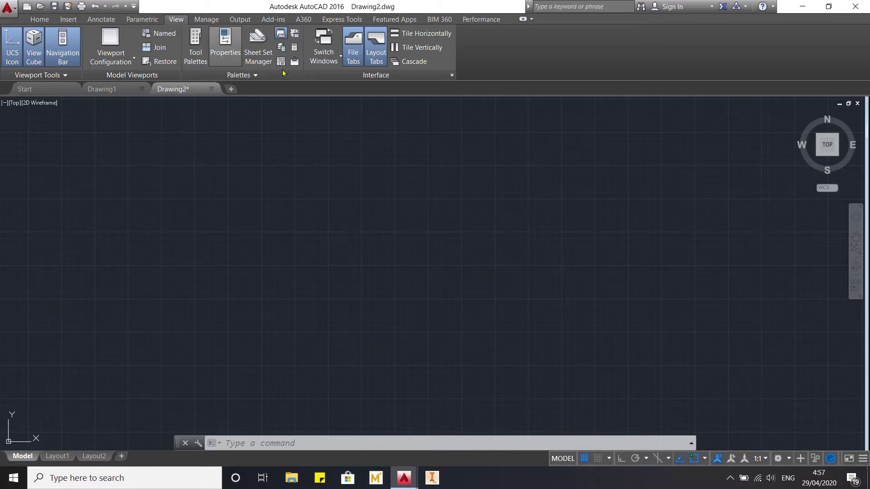
{"action": "left_click", "coordinate": [226, 51]}
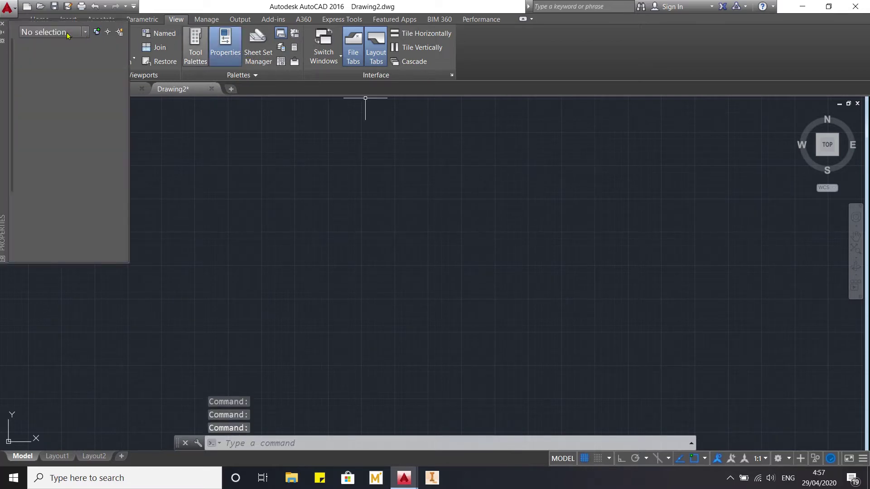
{"action": "left_click", "coordinate": [3, 24]}
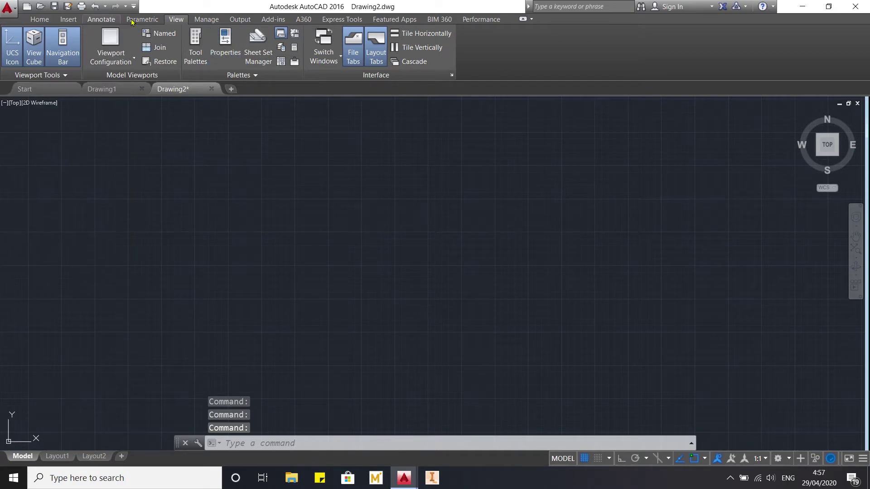
{"action": "left_click", "coordinate": [140, 20]}
{"action": "left_click", "coordinate": [113, 19]}
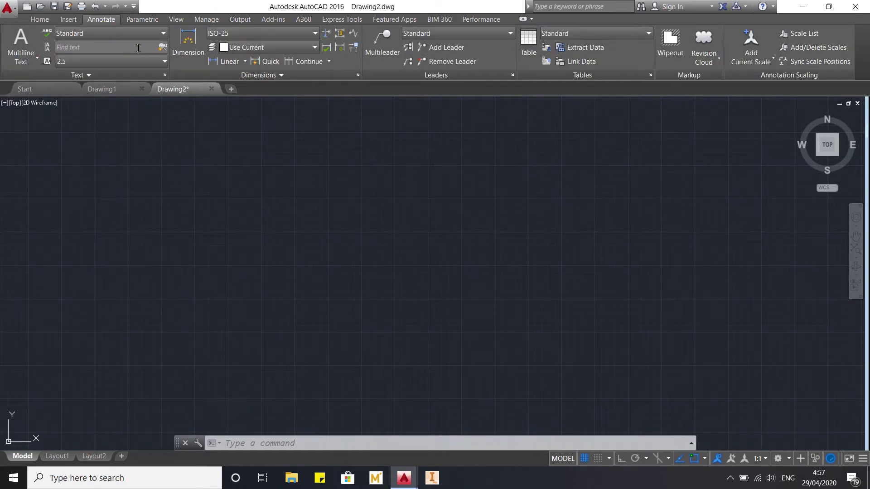
{"action": "left_click", "coordinate": [71, 19]}
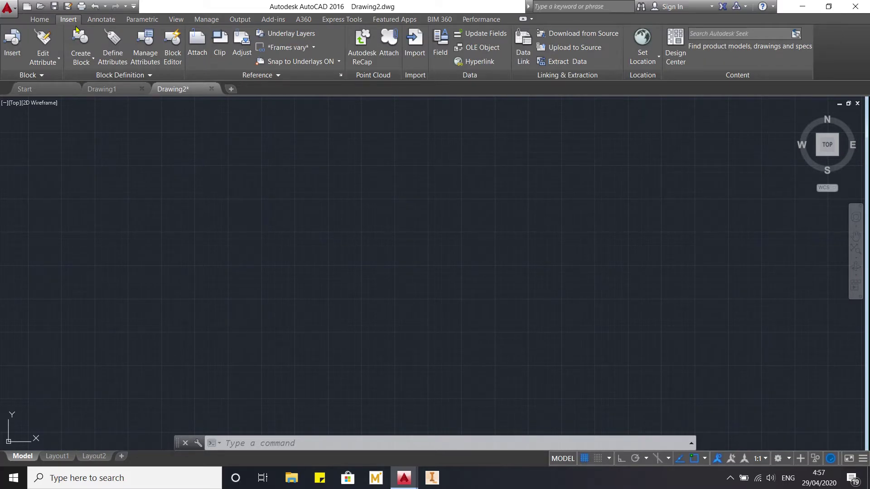
{"action": "left_click", "coordinate": [41, 19]}
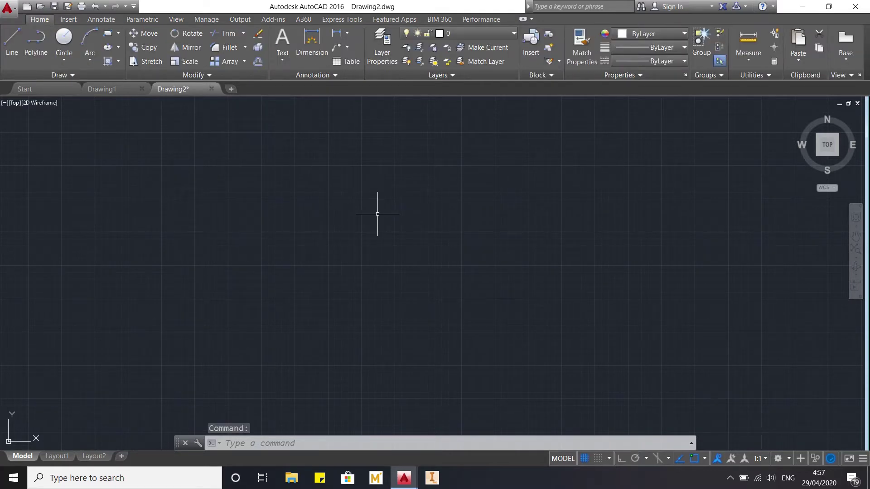
Clear any active command and open the drawing units settings with the UNITS command
{"action": "key", "text": "Escape"}
{"action": "key", "text": "Escape"}
{"action": "key", "text": "Escape"}
{"action": "type", "text": "units"}
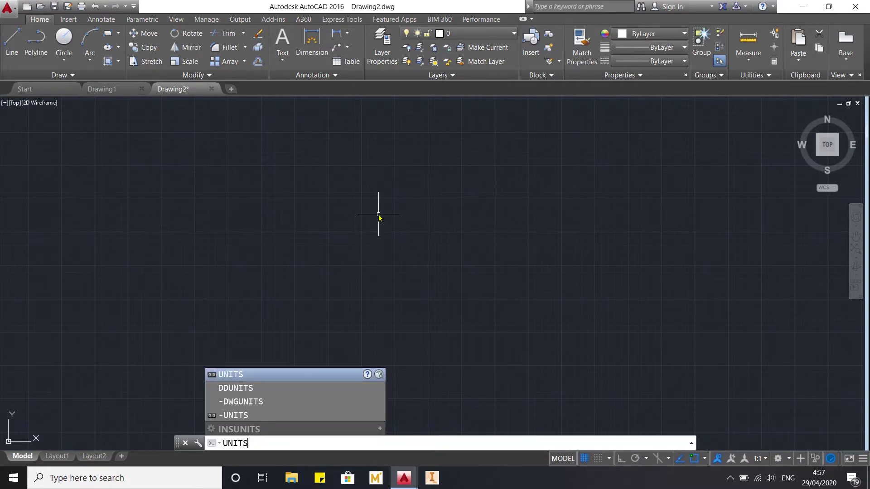
{"action": "key", "text": "Return"}
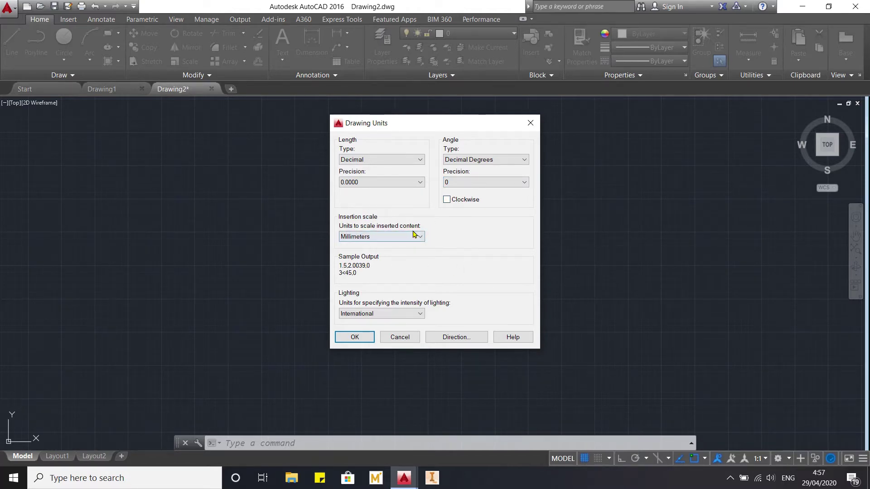
{"action": "mouse_move", "coordinate": [397, 241]}
Preview the Scientific, Architectural and Engineering length types, return to Decimal and look through its precision options
{"action": "left_click", "coordinate": [409, 160]}
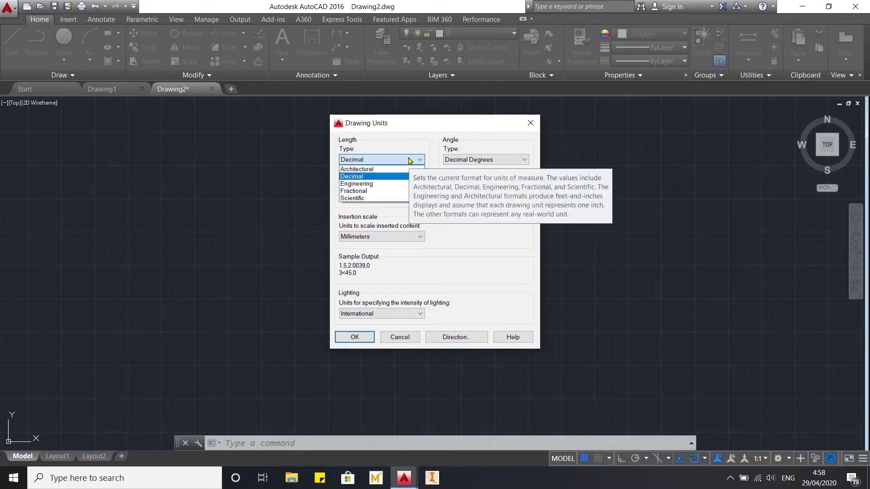
{"action": "left_click", "coordinate": [409, 160]}
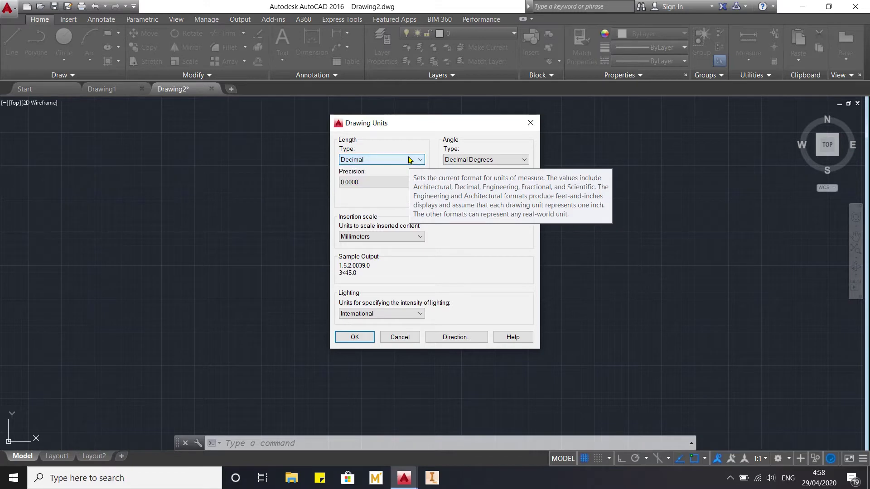
{"action": "left_click", "coordinate": [409, 162]}
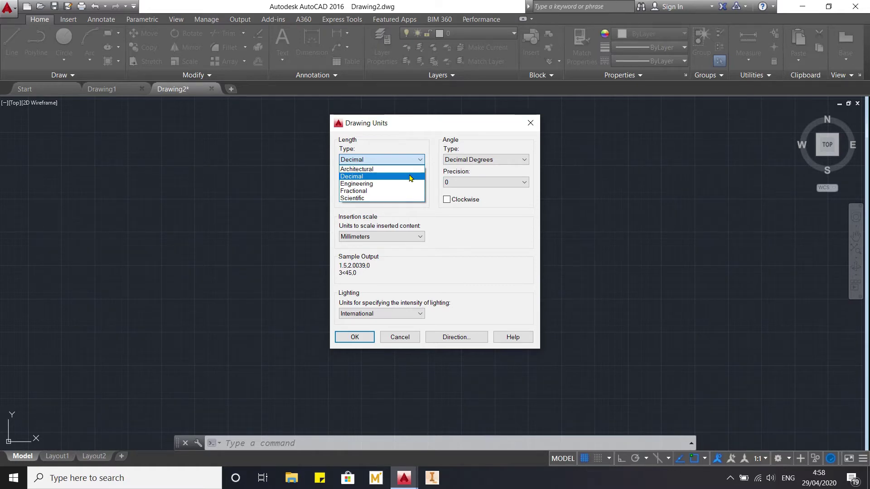
{"action": "key", "text": "Up"}
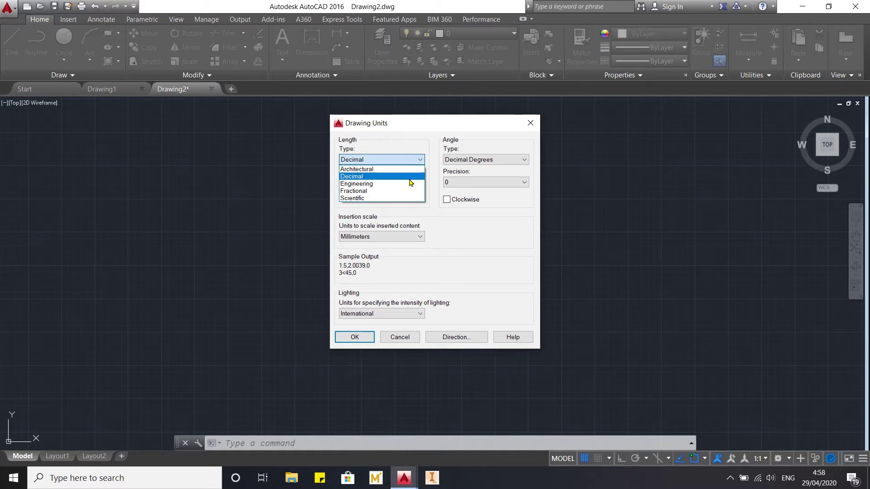
{"action": "left_click", "coordinate": [383, 199]}
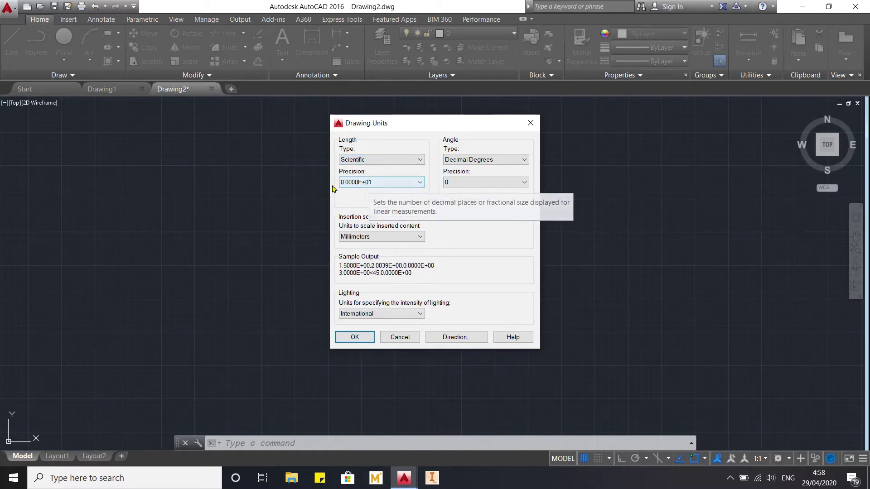
{"action": "left_click", "coordinate": [388, 159]}
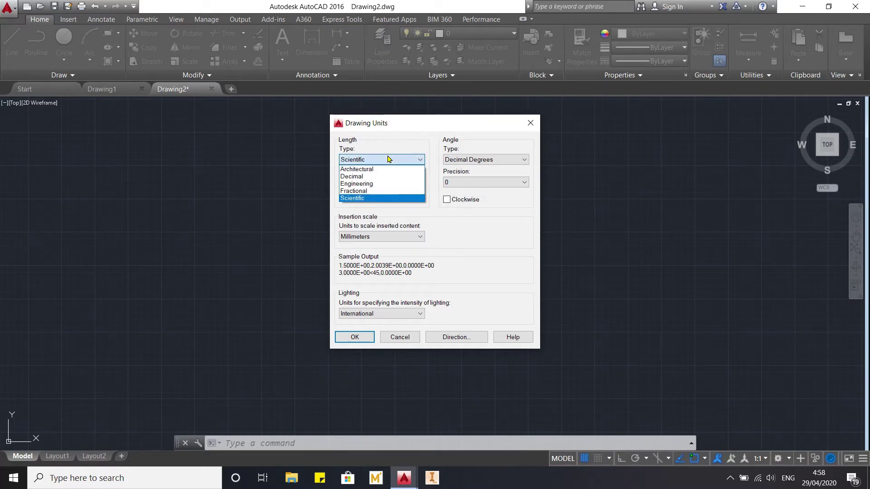
{"action": "left_click", "coordinate": [372, 170]}
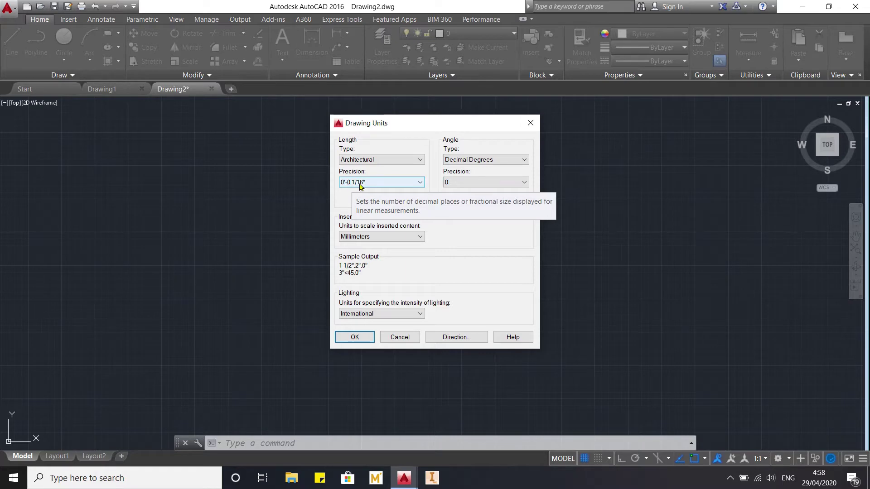
{"action": "left_click", "coordinate": [386, 160]}
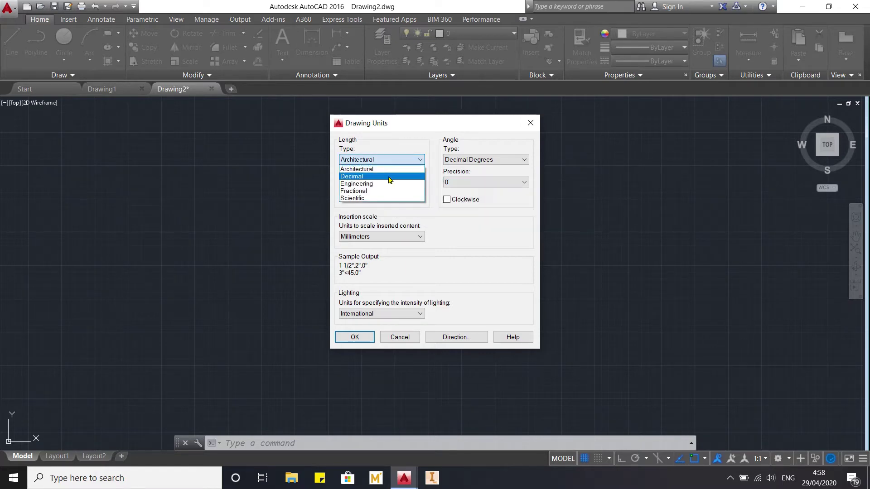
{"action": "left_click", "coordinate": [386, 184]}
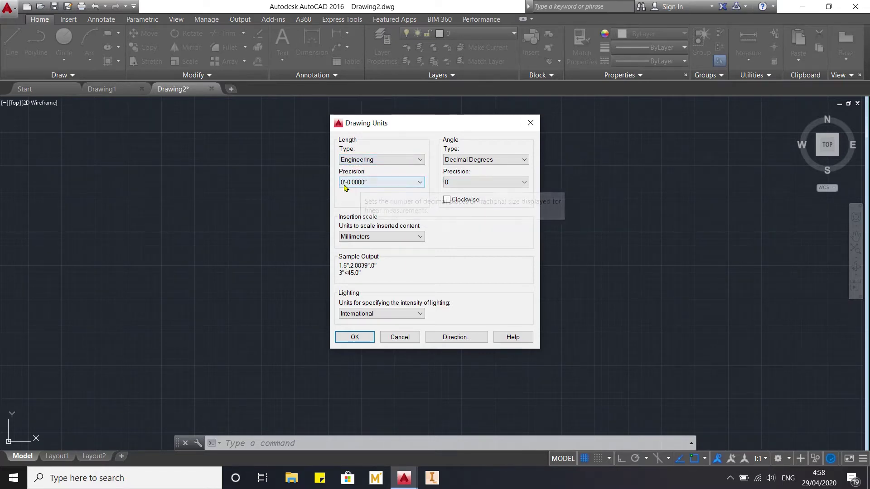
{"action": "left_click", "coordinate": [388, 162]}
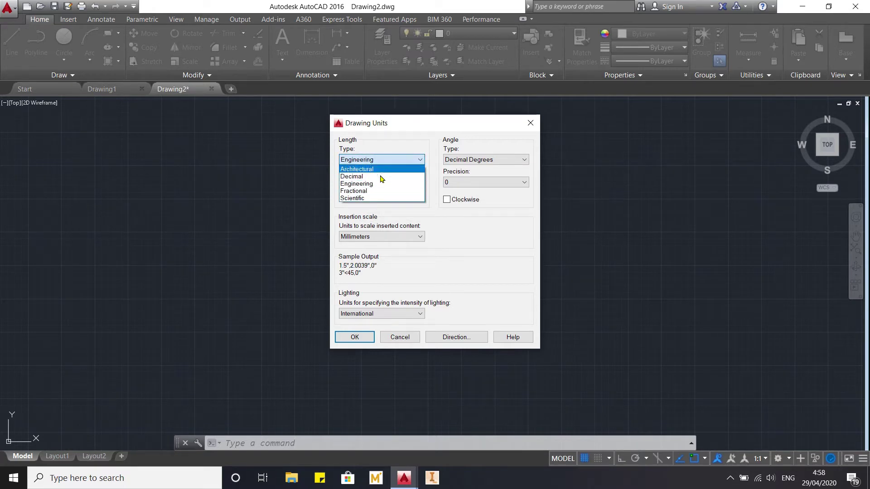
{"action": "left_click", "coordinate": [381, 177]}
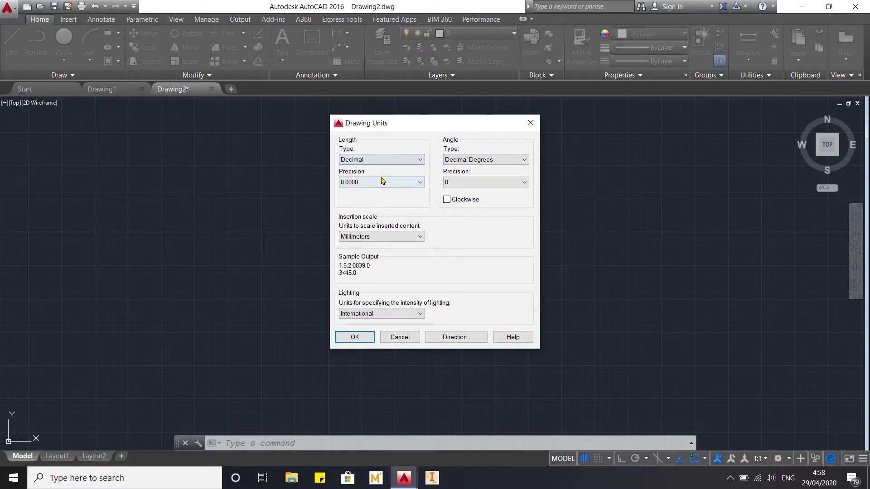
{"action": "left_click", "coordinate": [413, 183]}
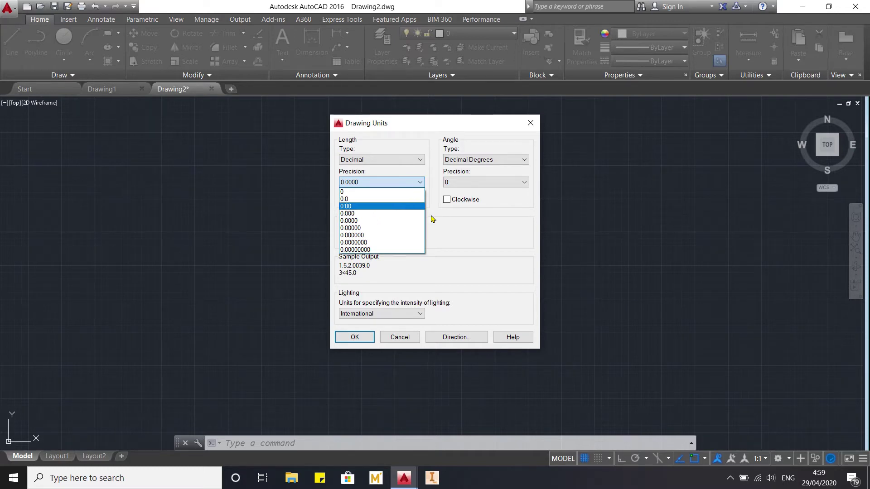
{"action": "left_click", "coordinate": [445, 231]}
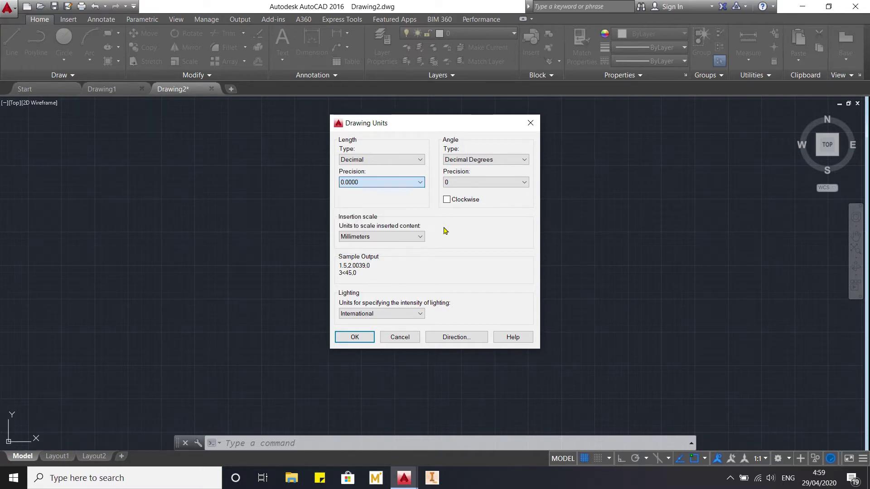
Look through the length precision options and the angle type and angle precision options in the drawing units settings
{"action": "left_click", "coordinate": [409, 187]}
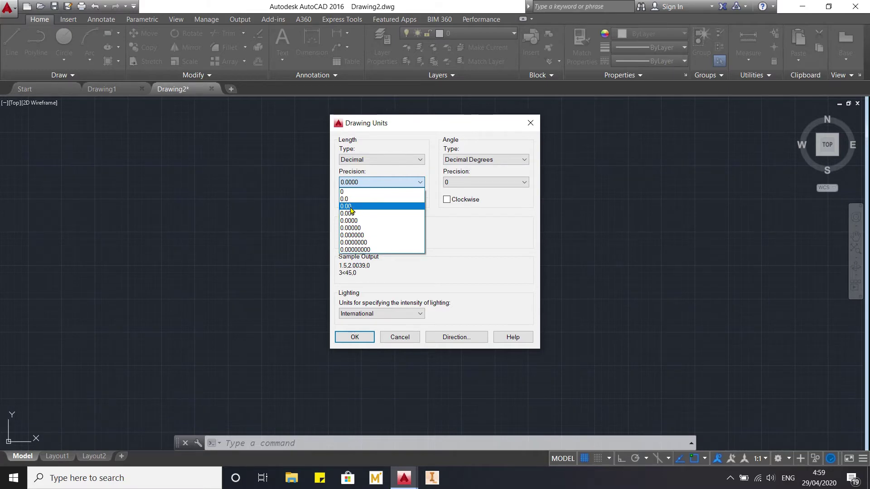
{"action": "left_click", "coordinate": [485, 231]}
{"action": "left_click", "coordinate": [484, 162]}
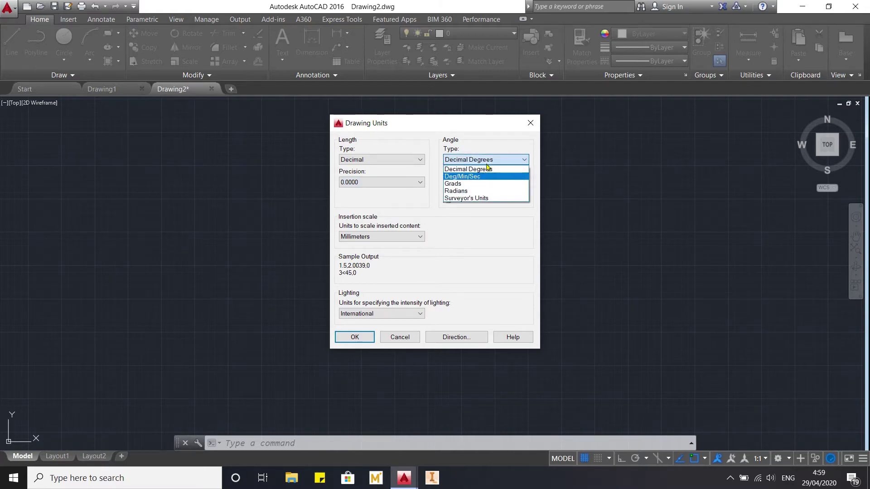
{"action": "left_click", "coordinate": [484, 160]}
{"action": "left_click", "coordinate": [484, 160]}
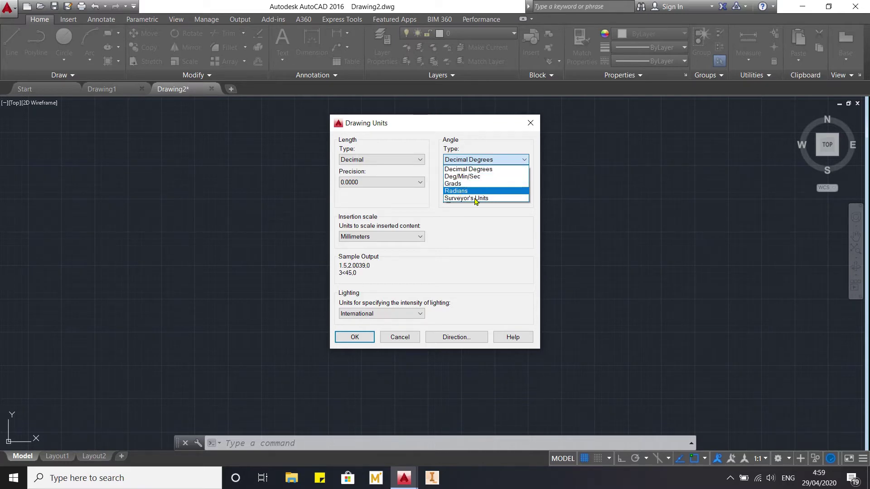
{"action": "left_click", "coordinate": [492, 239]}
{"action": "left_click", "coordinate": [487, 182]}
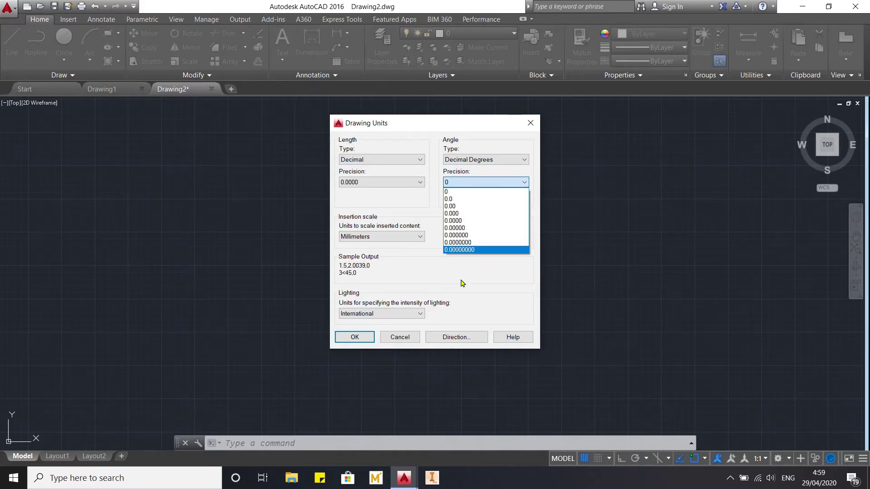
{"action": "left_click", "coordinate": [477, 281]}
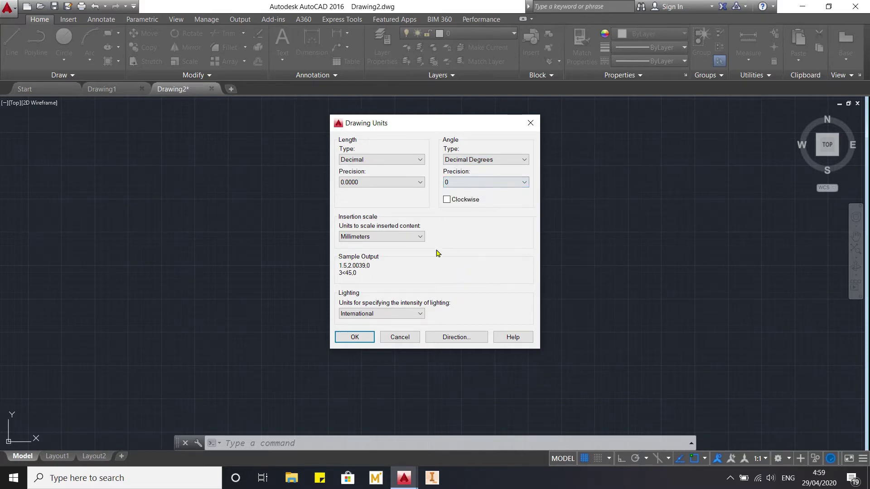
Review the insertion scale units, choose Millimeters and accept the drawing units settings
{"action": "left_click", "coordinate": [403, 240]}
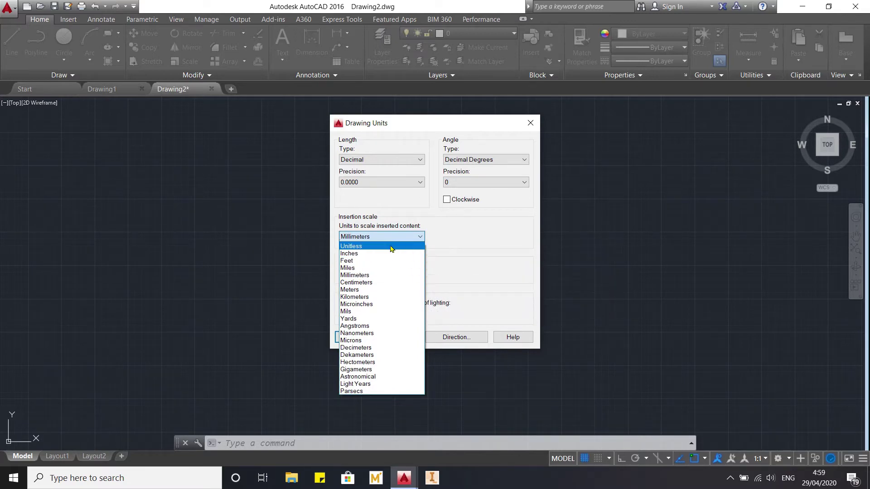
{"action": "left_click", "coordinate": [384, 235]}
{"action": "left_click", "coordinate": [386, 235]}
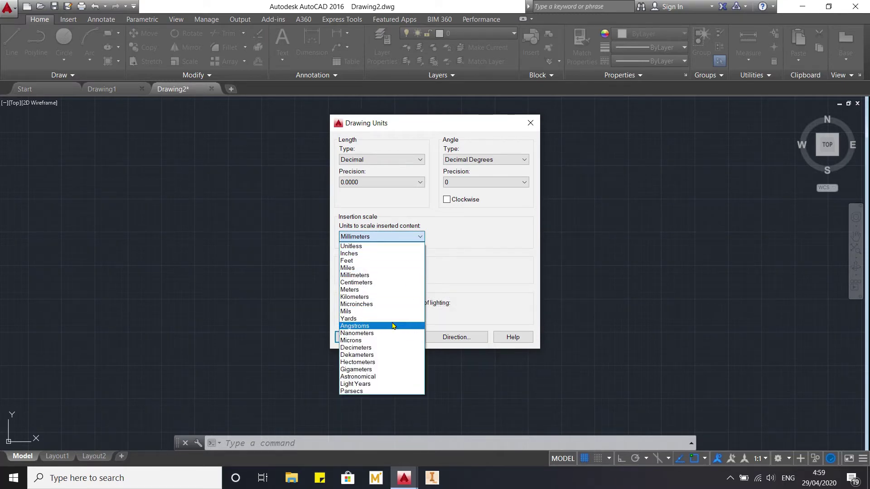
{"action": "left_click", "coordinate": [397, 276]}
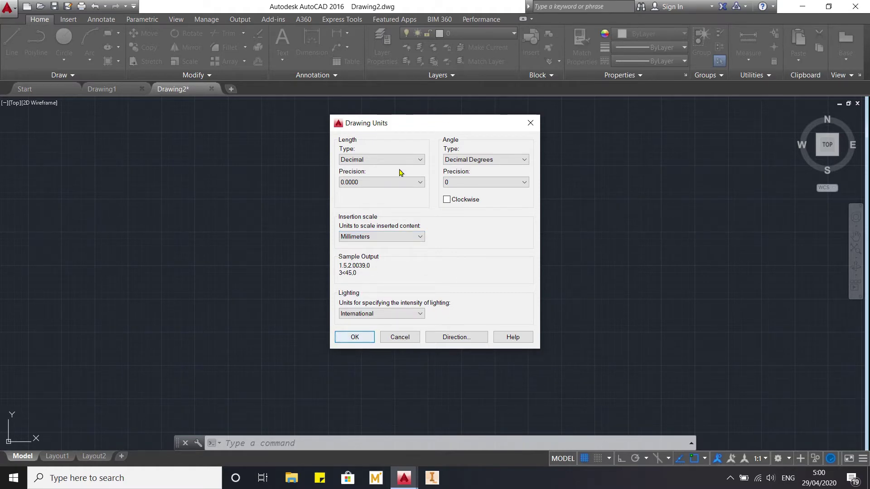
{"action": "left_click", "coordinate": [358, 336]}
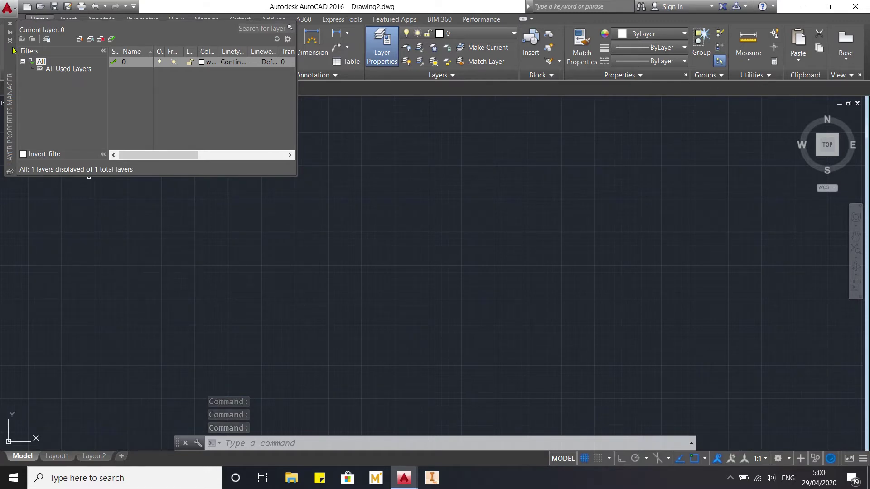
In the Layer Properties Manager, placed clear of the ribbon, create a layer named "Garis Bend" with the colour cyan
{"action": "left_click_drag", "start_coordinate": [13, 53], "coordinate": [53, 182]}
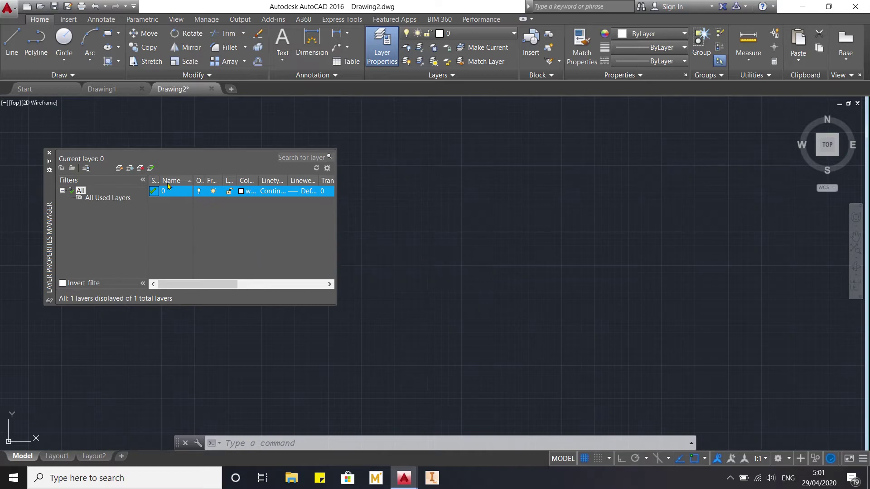
{"action": "left_click", "coordinate": [120, 169]}
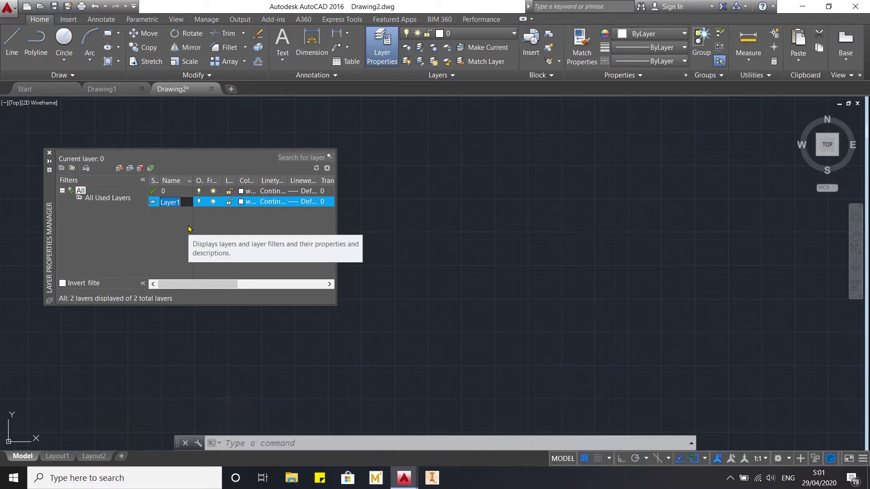
{"action": "type", "text": "Garis Bend"}
{"action": "key", "text": "Return"}
{"action": "left_click", "coordinate": [244, 204]}
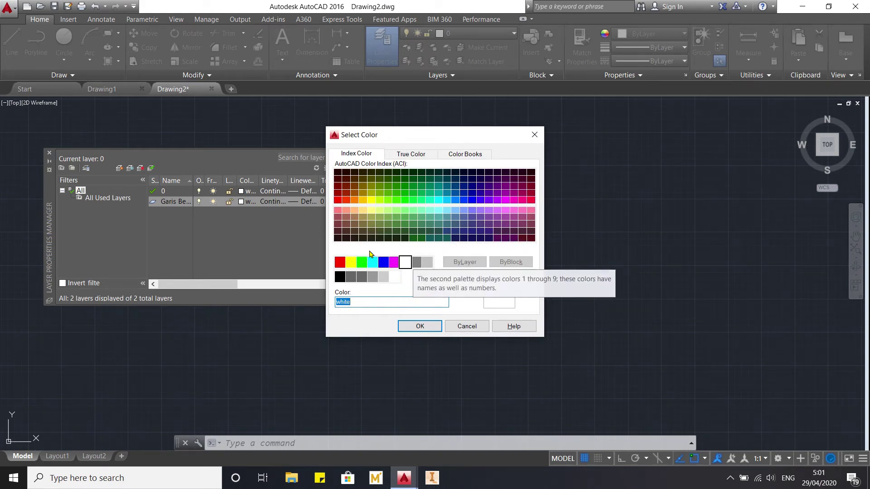
{"action": "left_click", "coordinate": [373, 263]}
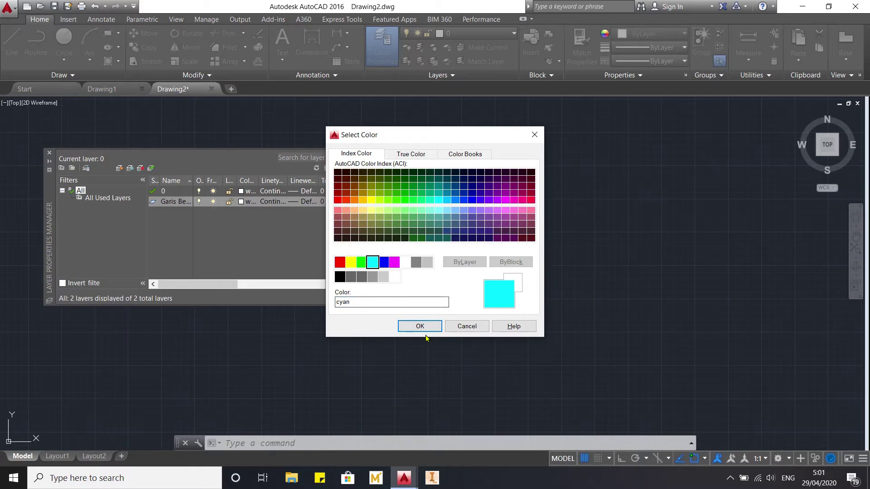
{"action": "left_click", "coordinate": [419, 327]}
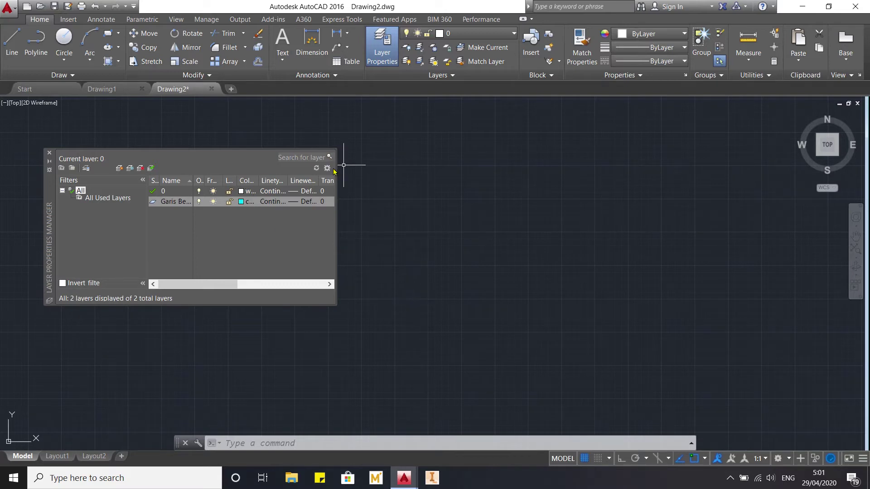
Widen the layer manager and its Linetype column, and keep the Continuous linetype for the cyan layer
{"action": "left_click_drag", "start_coordinate": [335, 168], "coordinate": [633, 184]}
{"action": "left_click_drag", "start_coordinate": [286, 182], "coordinate": [474, 182]}
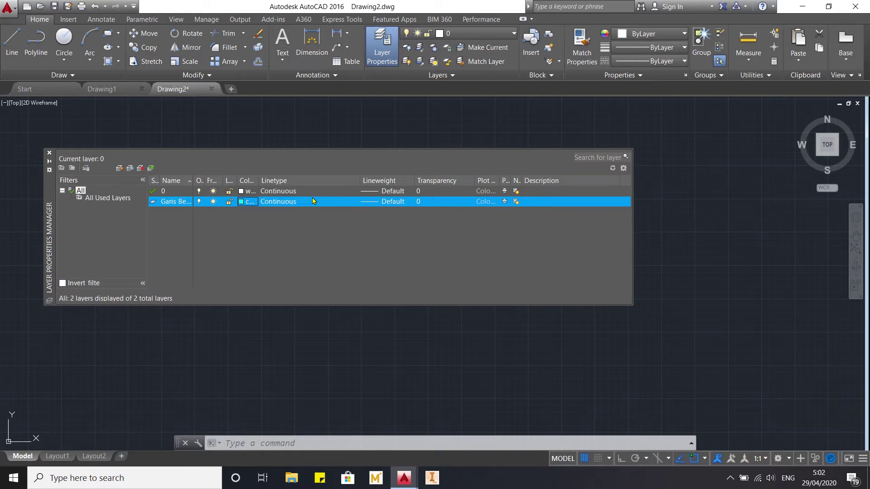
{"action": "left_click", "coordinate": [280, 202]}
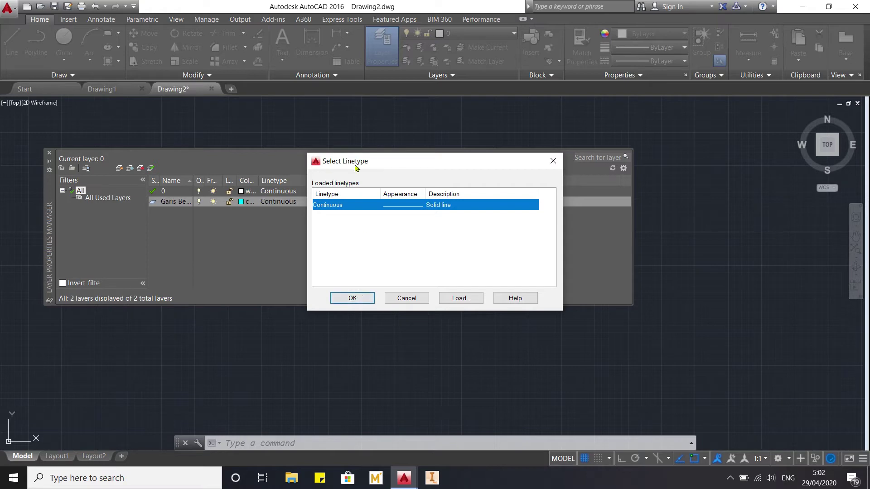
{"action": "left_click", "coordinate": [352, 298]}
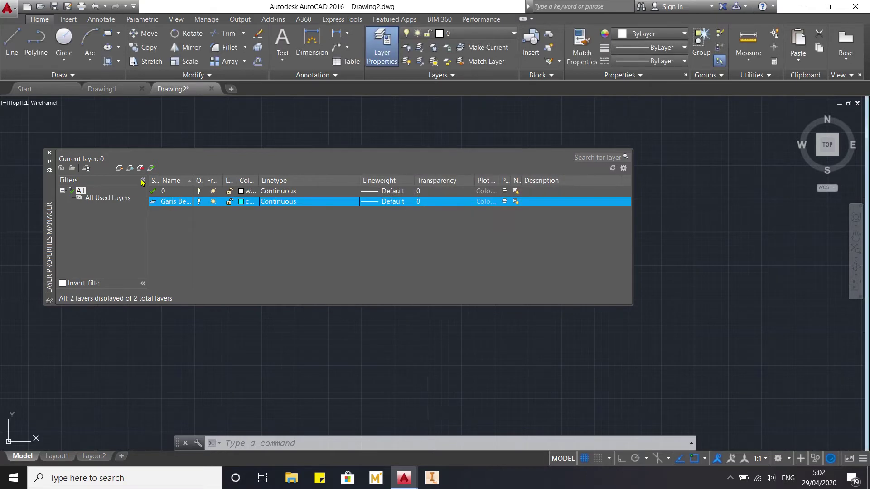
Create a layer named "Garis Bayang" and set its colour to yellow
{"action": "left_click", "coordinate": [118, 167]}
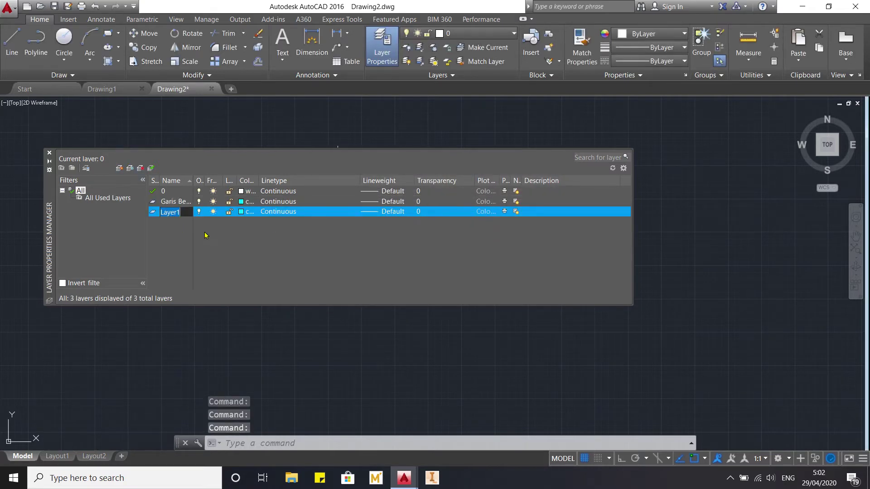
{"action": "type", "text": "Garus"}
{"action": "key", "text": "BackSpace"}
{"action": "key", "text": "BackSpace"}
{"action": "type", "text": "is Bayang"}
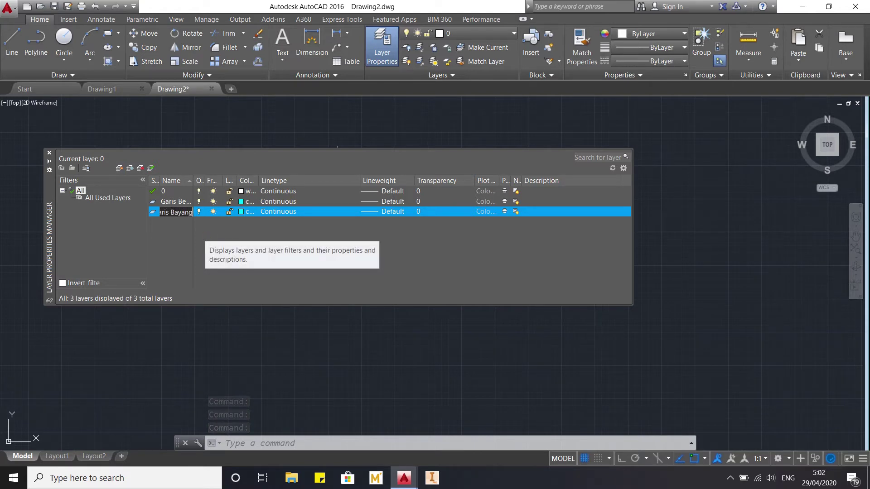
{"action": "key", "text": "Return"}
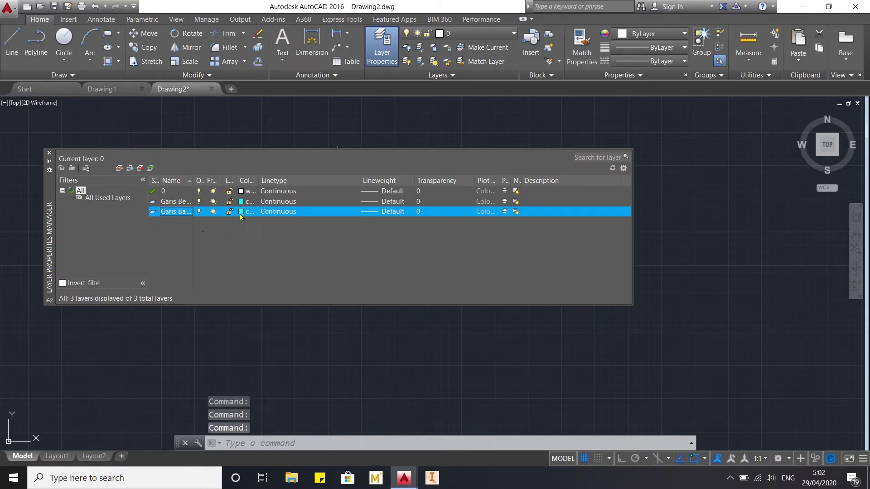
{"action": "left_click", "coordinate": [241, 211]}
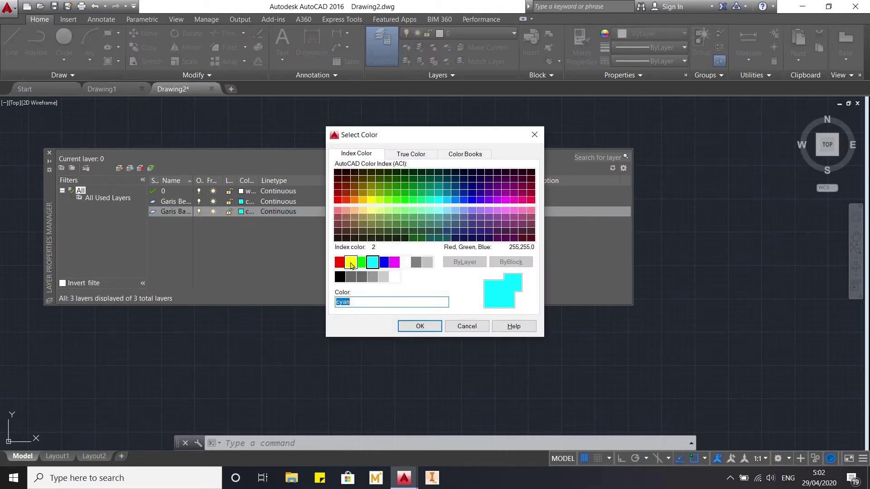
{"action": "left_click", "coordinate": [351, 262]}
{"action": "left_click", "coordinate": [429, 329]}
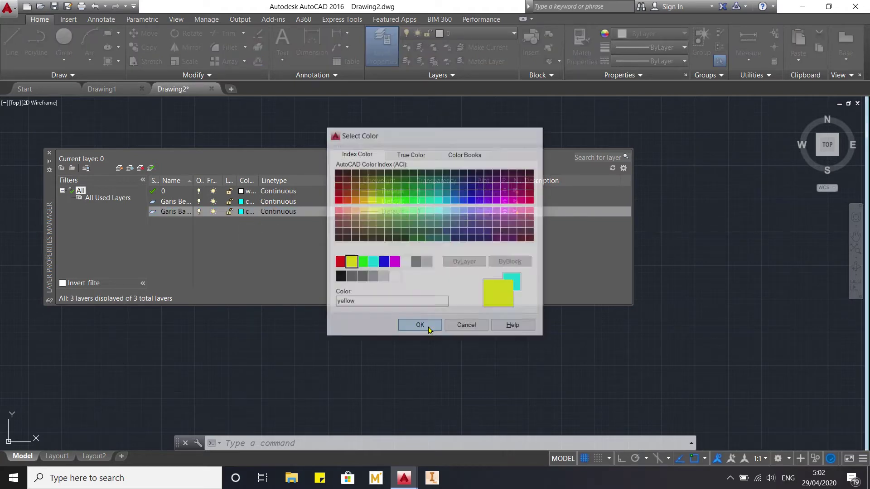
Load the ISO dash space linetype ACAD_ISO03W100 and assign it to the Garis Bayang layer
{"action": "left_click", "coordinate": [290, 212]}
{"action": "left_click", "coordinate": [461, 297]}
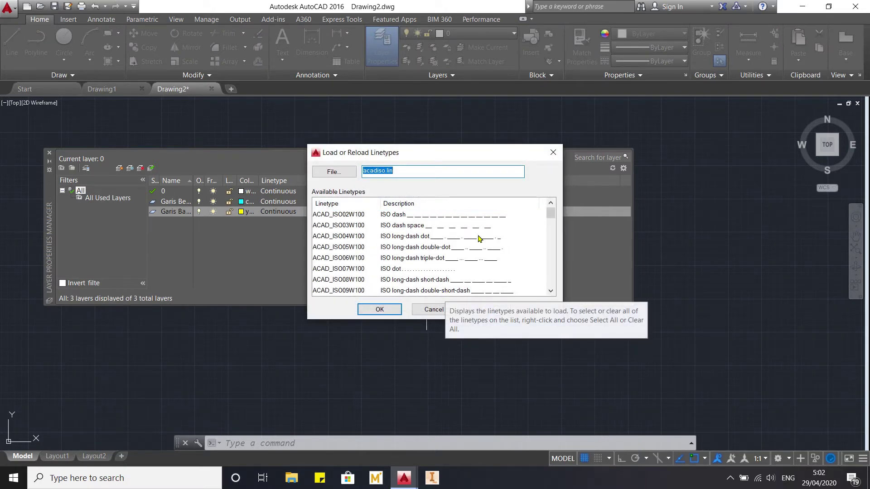
{"action": "left_click", "coordinate": [400, 224]}
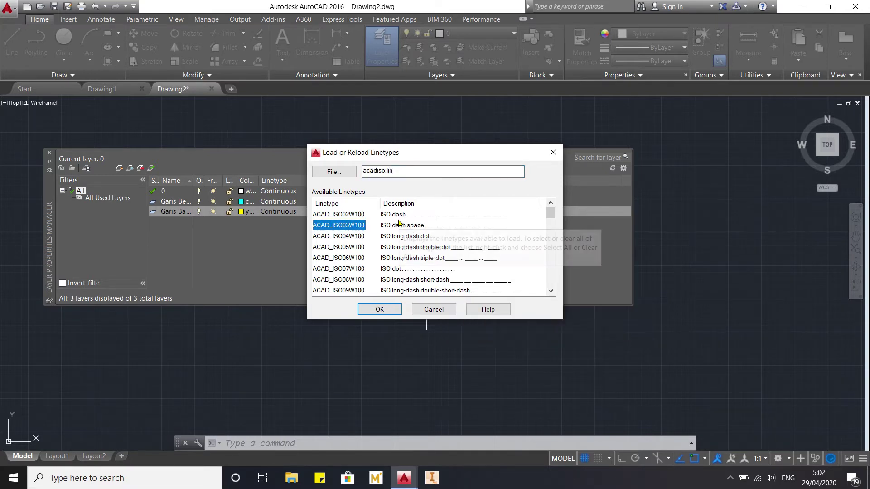
{"action": "left_click", "coordinate": [376, 310]}
{"action": "left_click", "coordinate": [415, 205]}
{"action": "left_click", "coordinate": [358, 296]}
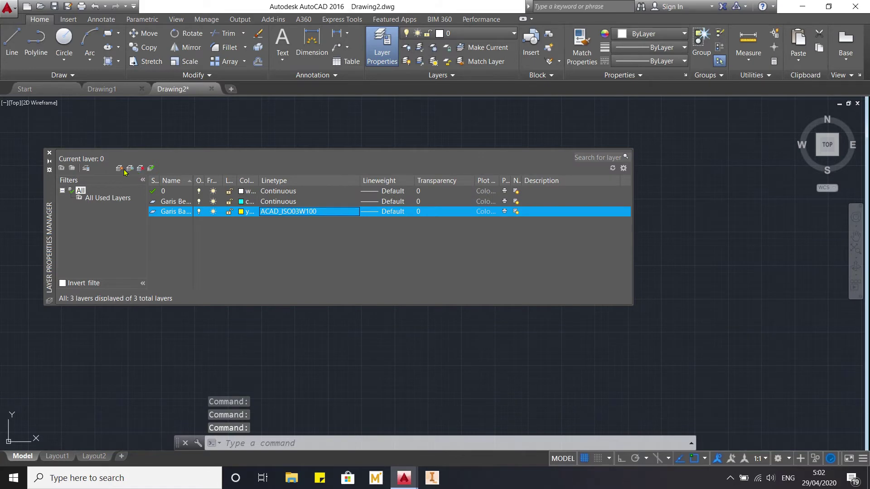
Create a layer named "Garis Ukuran" and set its colour to green
{"action": "left_click", "coordinate": [119, 169]}
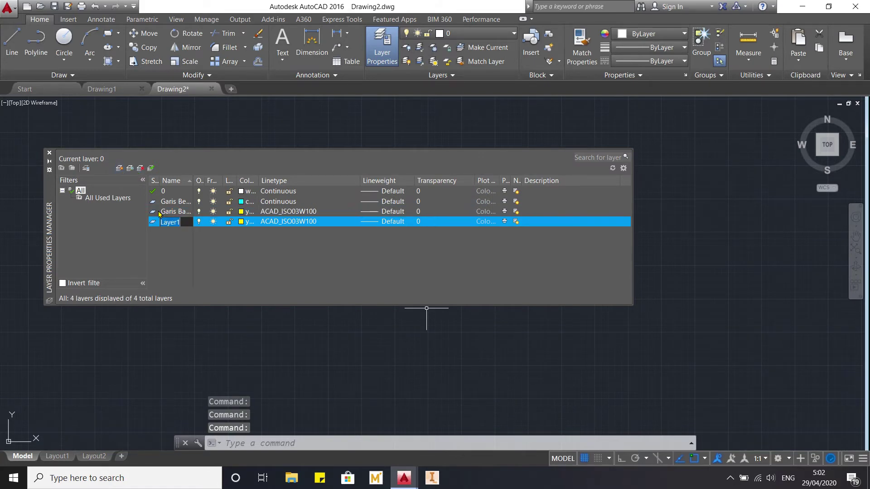
{"action": "type", "text": "Garis Ukuran"}
{"action": "key", "text": "Return"}
{"action": "left_click", "coordinate": [241, 222]}
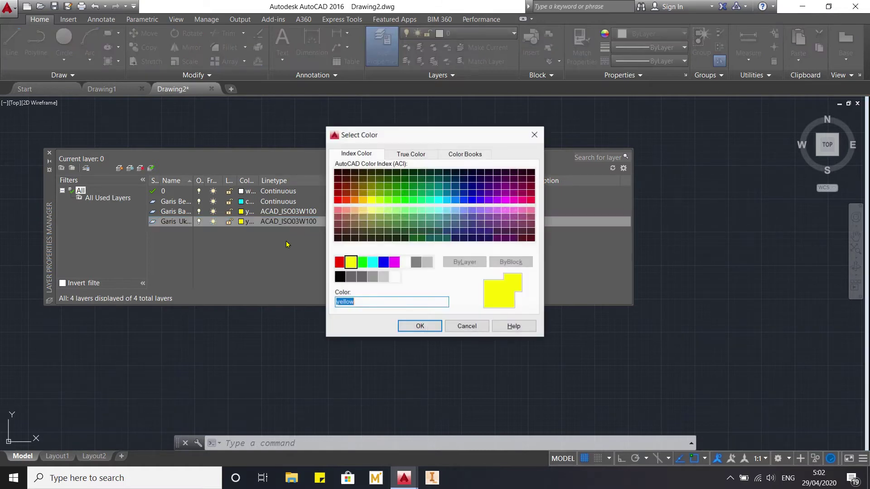
{"action": "left_click", "coordinate": [361, 263]}
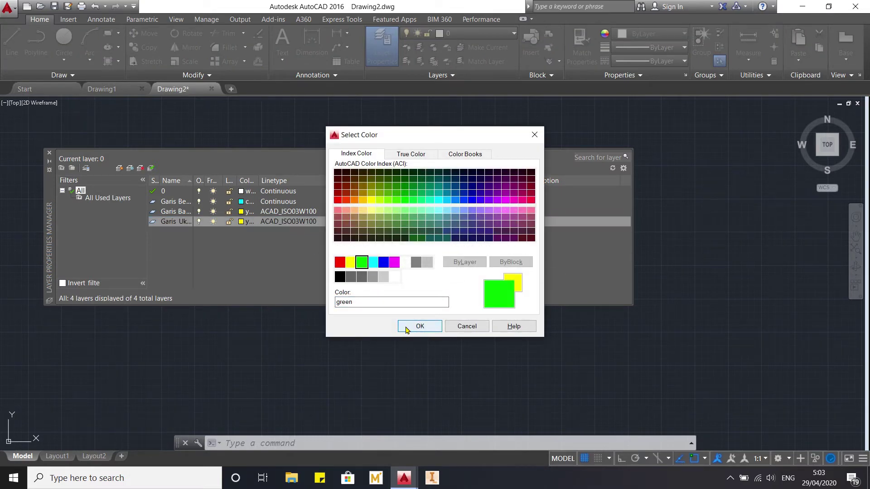
{"action": "left_click", "coordinate": [407, 329]}
Set the linetype of the Garis Ukuran layer to Continuous
{"action": "left_click", "coordinate": [290, 222]}
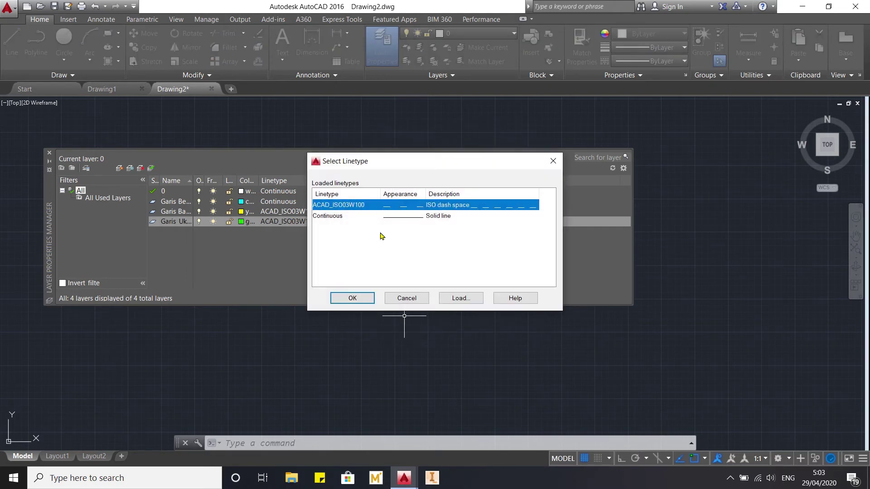
{"action": "left_click", "coordinate": [392, 216]}
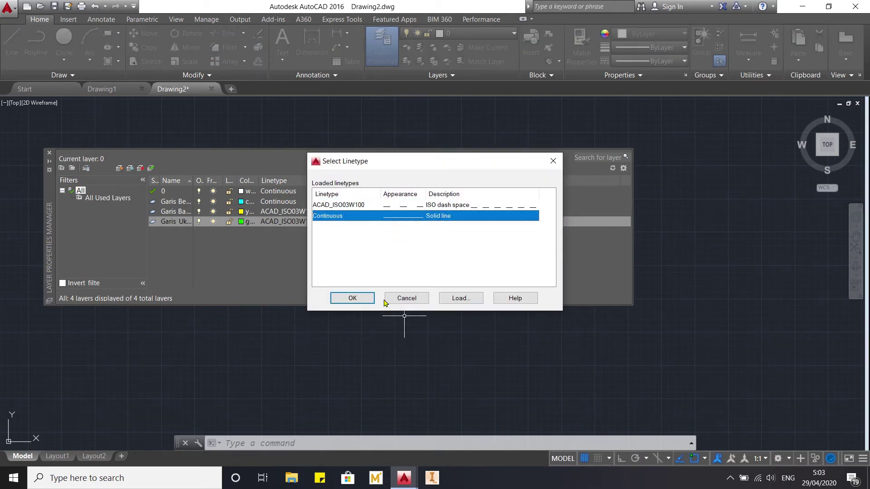
{"action": "left_click", "coordinate": [353, 298]}
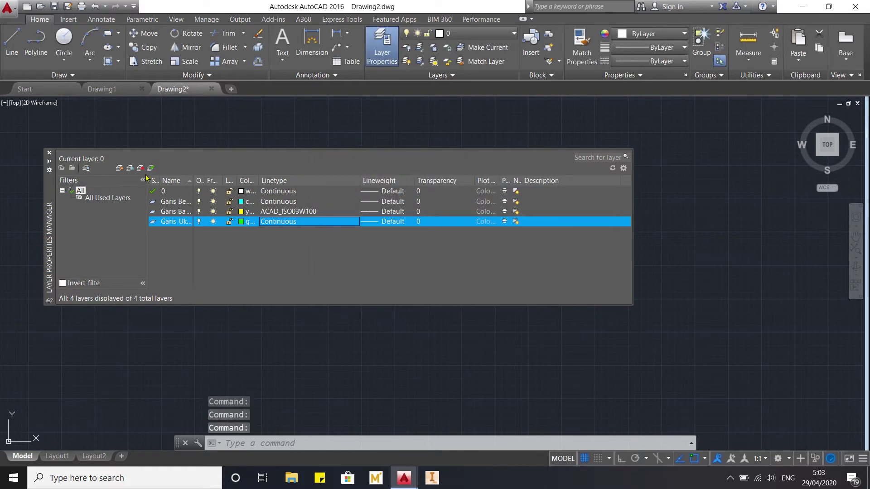
Create a fifth layer with a name starting with "Garis Ti" and set its colour to blue
{"action": "left_click", "coordinate": [119, 169]}
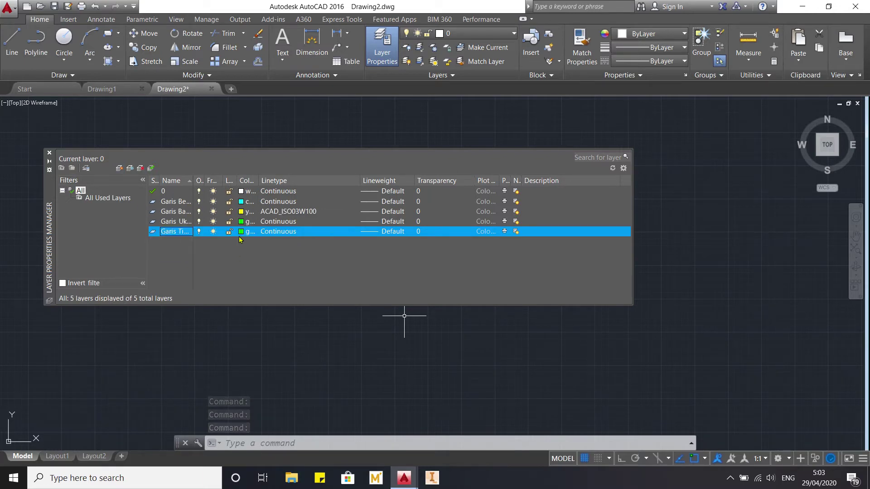
{"action": "left_click", "coordinate": [242, 232]}
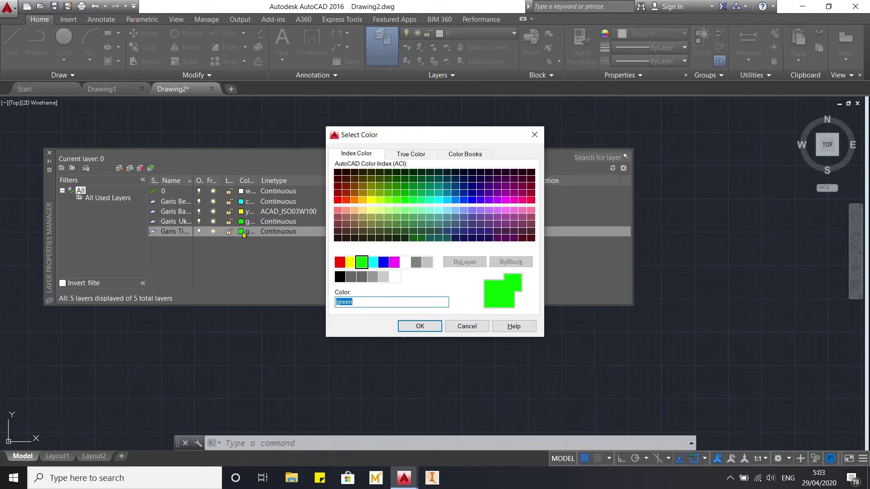
{"action": "left_click", "coordinate": [383, 265]}
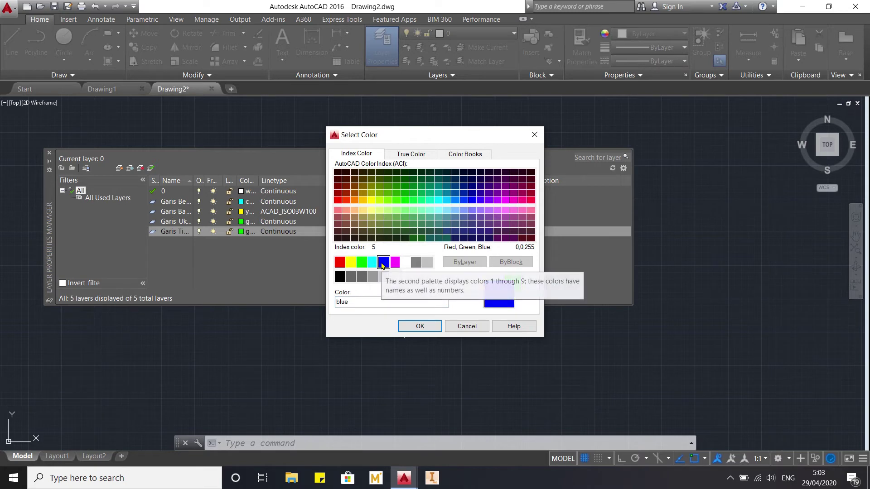
{"action": "left_click", "coordinate": [411, 330]}
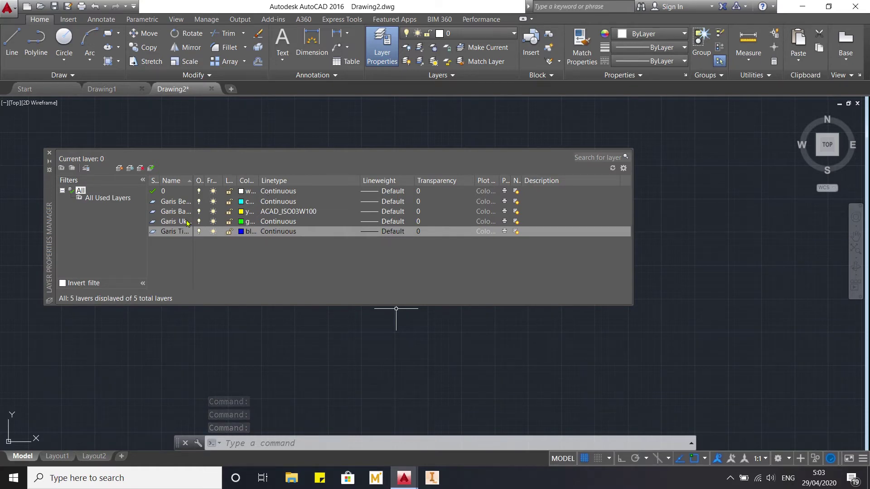
Create a layer named "Garis Sumbu" and set its colour to red
{"action": "left_click", "coordinate": [119, 169]}
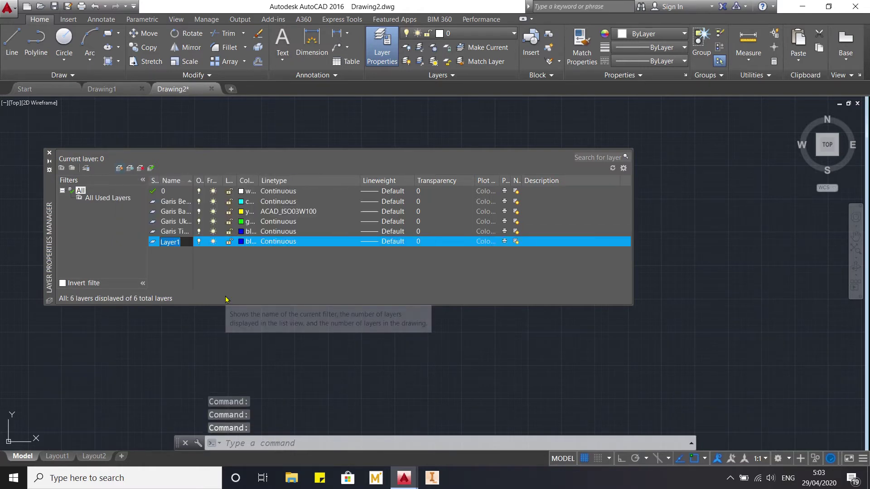
{"action": "type", "text": "GAR"}
{"action": "key", "text": "BackSpace"}
{"action": "key", "text": "BackSpace"}
{"action": "type", "text": "aris "}
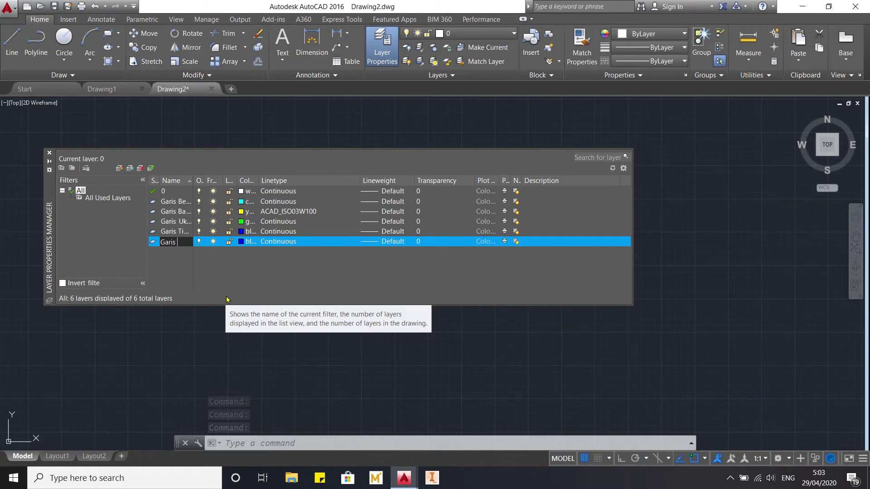
{"action": "type", "text": "sumbu"}
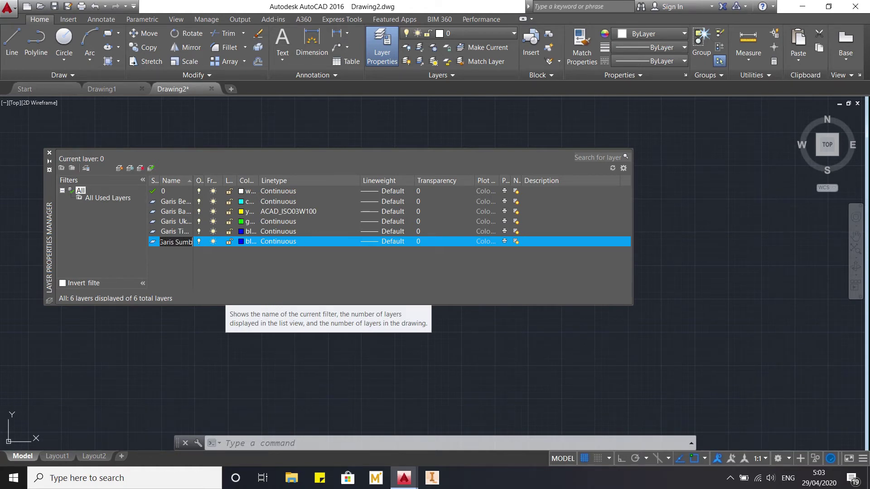
{"action": "key", "text": "Return"}
{"action": "left_click", "coordinate": [242, 243]}
{"action": "left_click", "coordinate": [340, 262]}
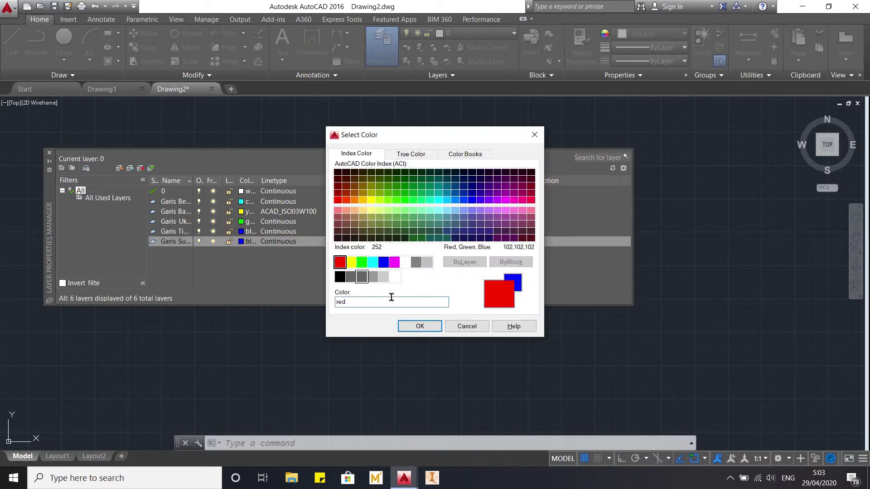
{"action": "left_click", "coordinate": [420, 326]}
Load the ISO dash dot linetype ACAD_ISO10W100 and assign it to the Garis Sumbu layer
{"action": "left_click", "coordinate": [284, 245]}
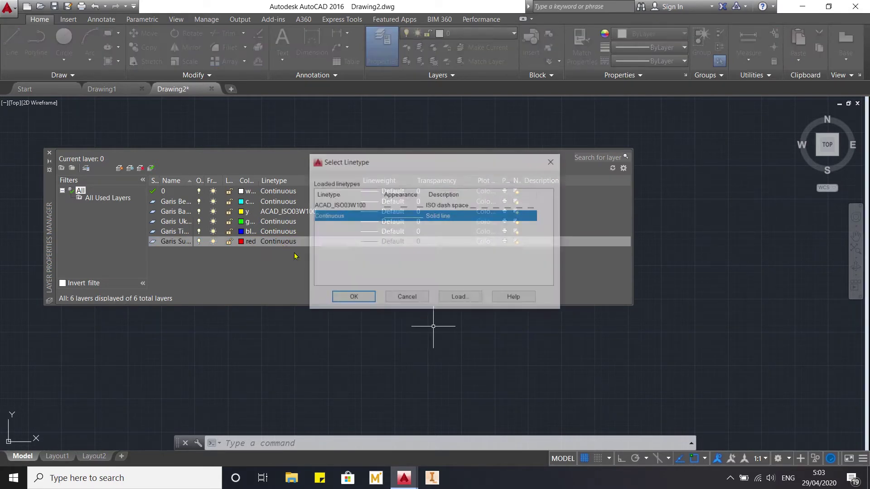
{"action": "left_click", "coordinate": [453, 298]}
{"action": "scroll", "coordinate": [445, 250], "scroll_direction": "down", "scroll_amount": 2}
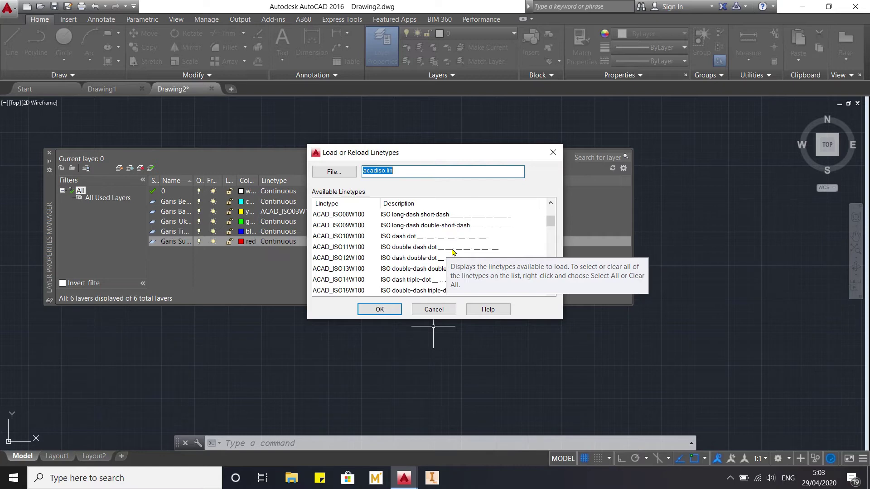
{"action": "scroll", "coordinate": [406, 233], "scroll_direction": "down", "scroll_amount": 2}
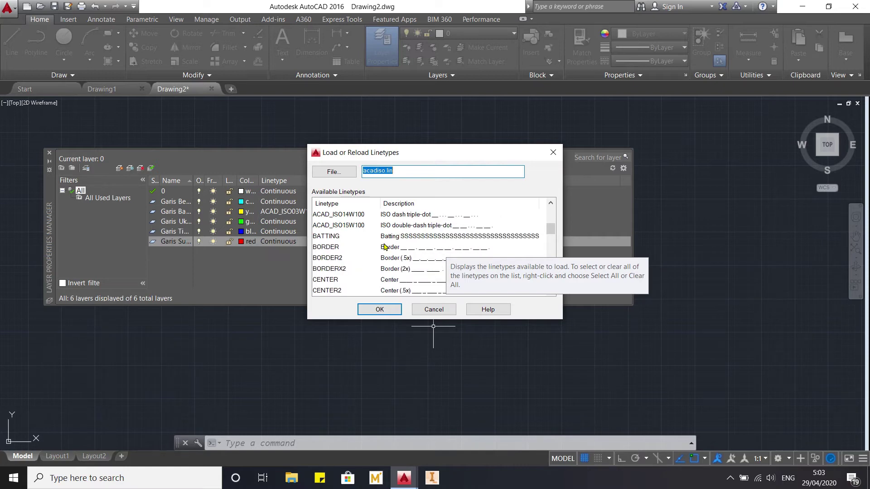
{"action": "scroll", "coordinate": [498, 236], "scroll_direction": "up", "scroll_amount": 1}
{"action": "scroll", "coordinate": [421, 226], "scroll_direction": "up", "scroll_amount": 2}
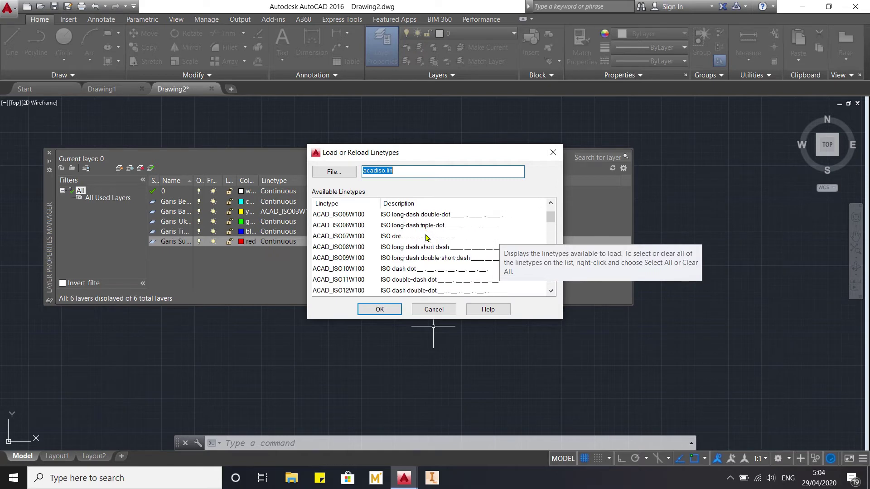
{"action": "left_click", "coordinate": [397, 271]}
{"action": "left_click", "coordinate": [380, 310]}
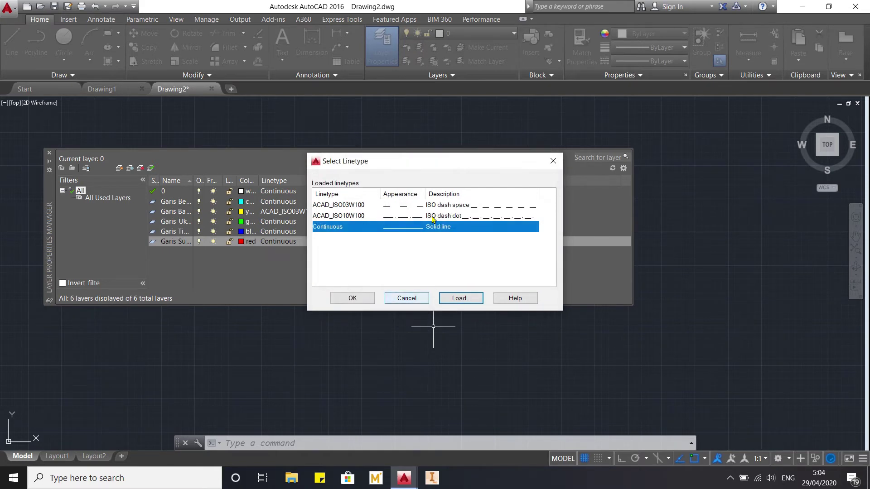
{"action": "left_click", "coordinate": [408, 216]}
{"action": "left_click", "coordinate": [362, 298]}
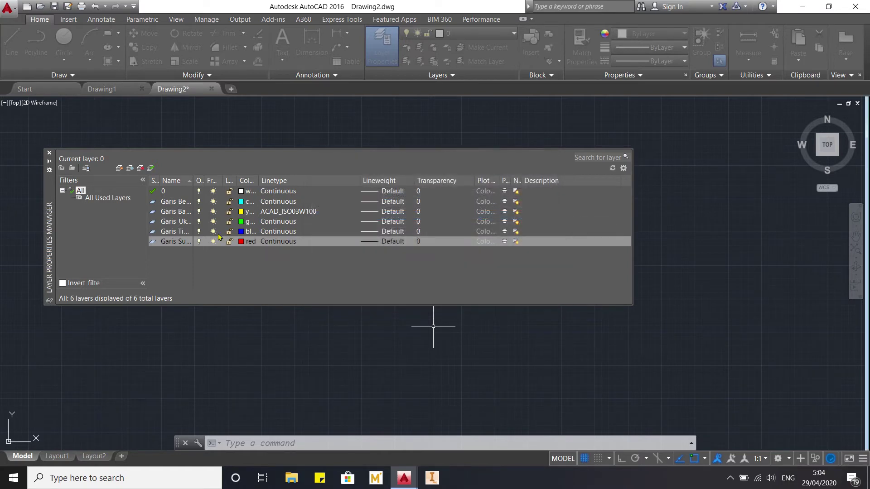
Create a layer named "Garis Benda Bergerak" and widen the Name column to show the full layer names
{"action": "left_click", "coordinate": [120, 170]}
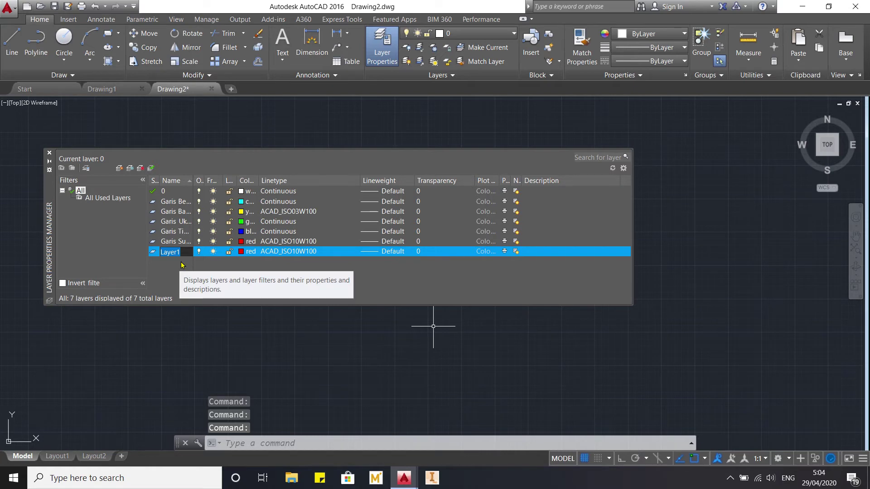
{"action": "type", "text": "Gari"}
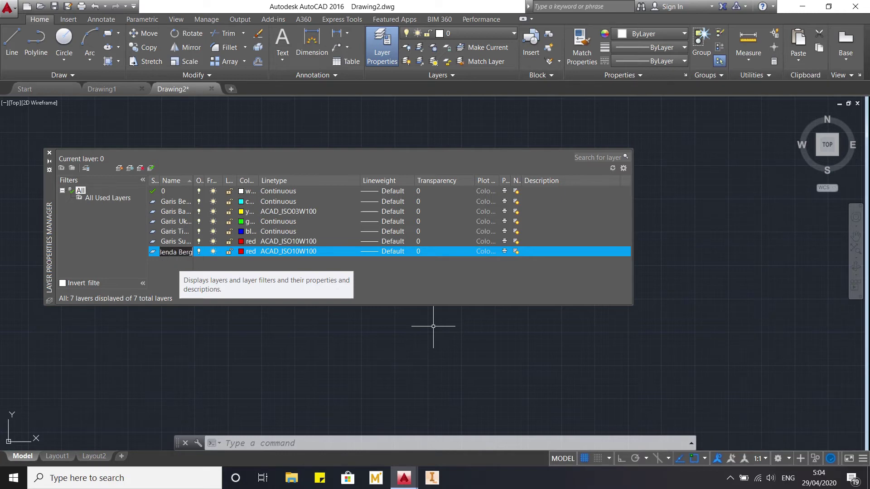
{"action": "key", "text": "Return"}
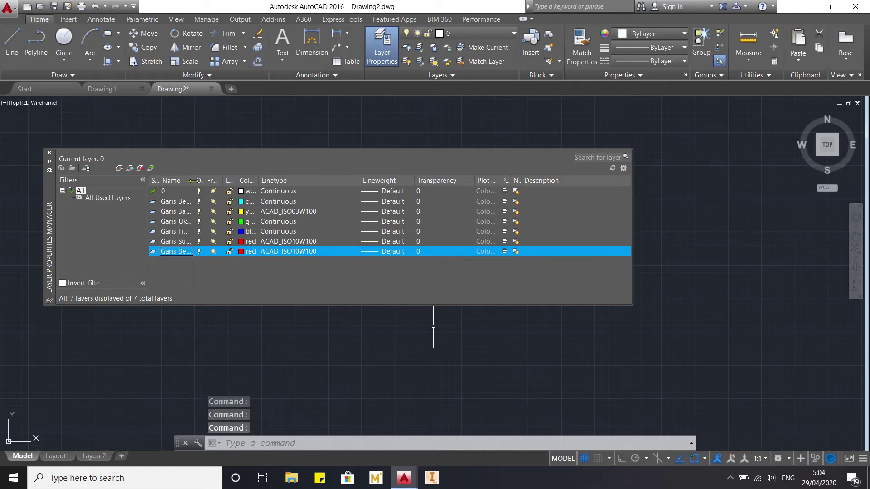
{"action": "left_click_drag", "start_coordinate": [193, 181], "coordinate": [244, 181]}
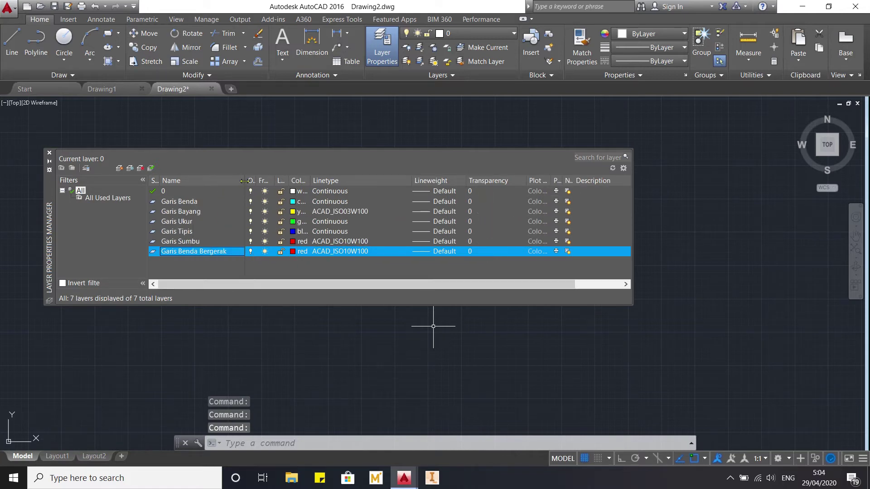
{"action": "double_click", "coordinate": [238, 181]}
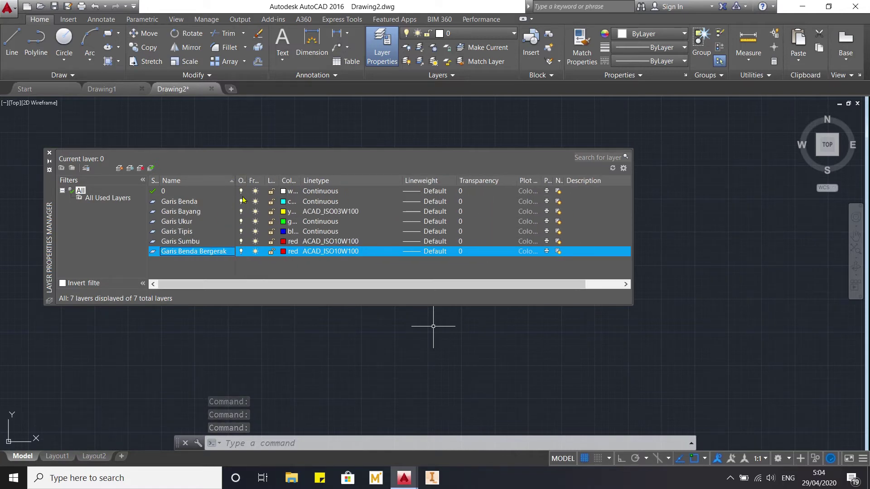
Set the colour of the Garis Benda Bergerak layer to index colour 241
{"action": "left_click", "coordinate": [284, 252]}
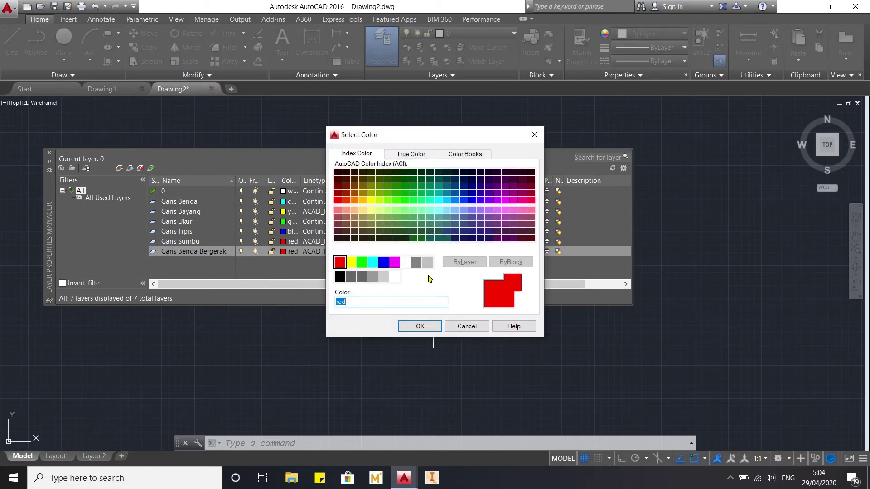
{"action": "left_click", "coordinate": [531, 210]}
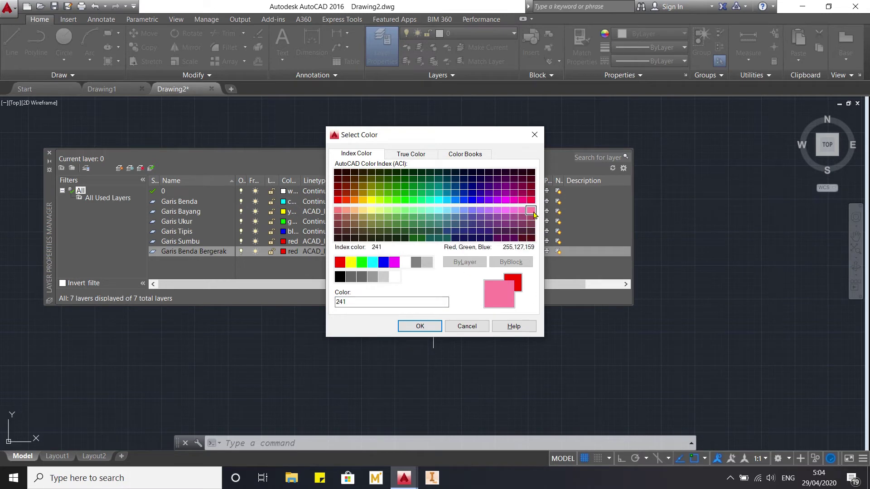
{"action": "left_click", "coordinate": [420, 326]}
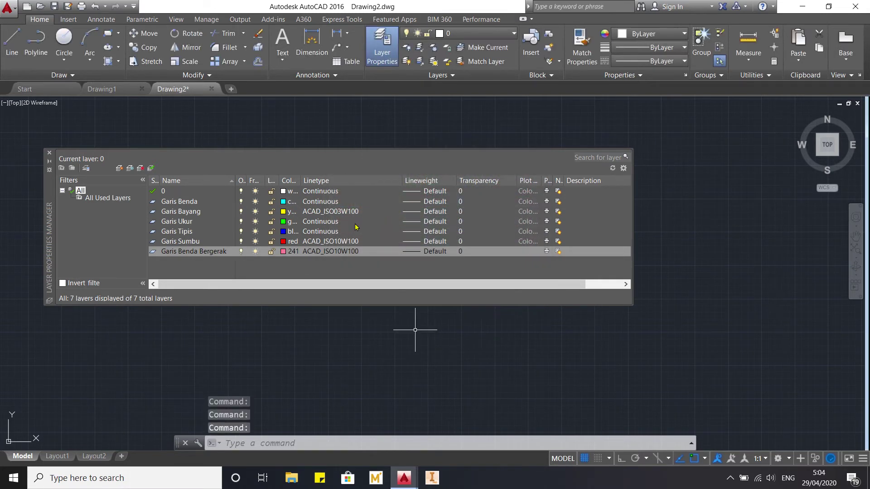
Load the ISO dash double-dot linetype ACAD_ISO12W100 and assign it to the Garis Benda Bergerak layer
{"action": "left_click", "coordinate": [328, 252]}
{"action": "left_click", "coordinate": [460, 298]}
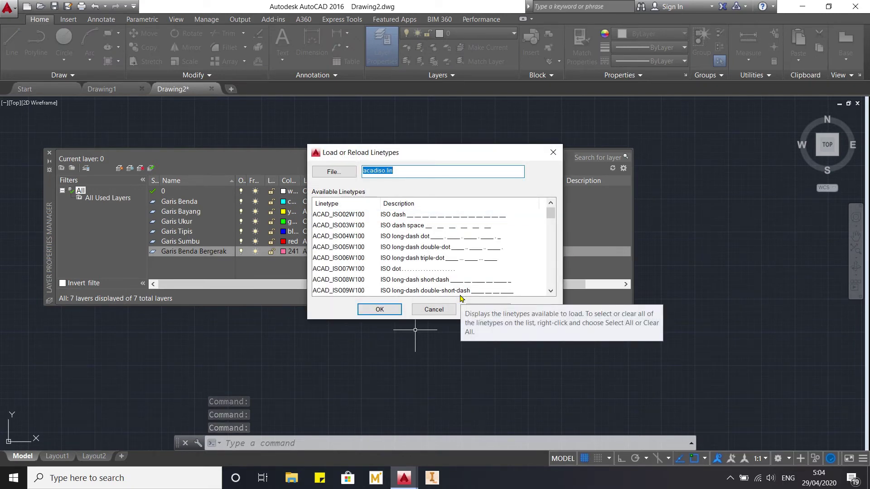
{"action": "left_click", "coordinate": [405, 269]}
{"action": "scroll", "coordinate": [406, 270], "scroll_direction": "down", "scroll_amount": 2}
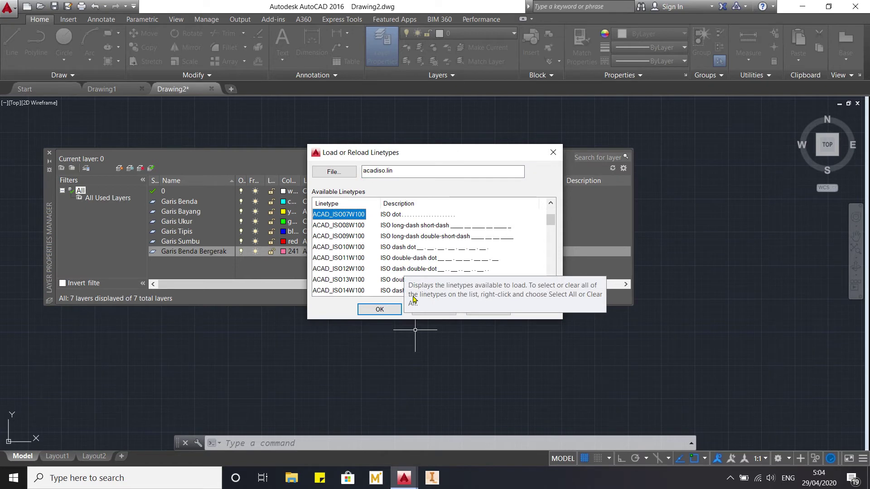
{"action": "left_click", "coordinate": [394, 269]}
{"action": "left_click", "coordinate": [379, 309]}
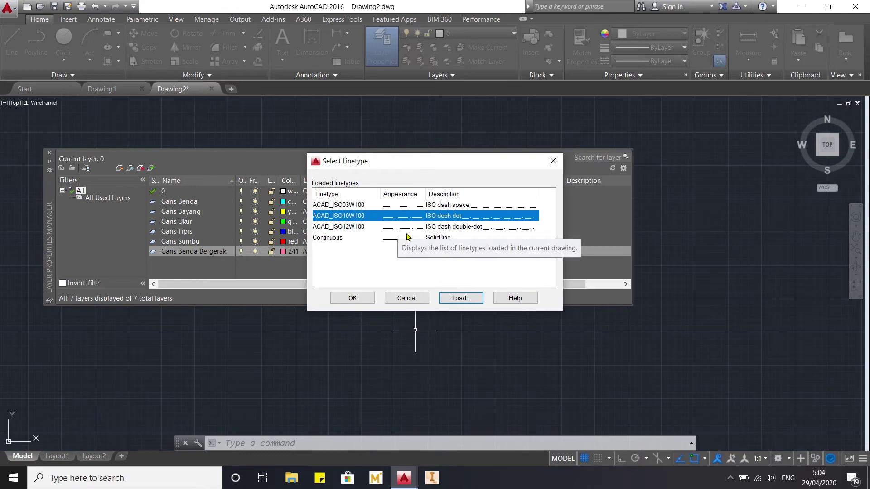
{"action": "left_click", "coordinate": [396, 229]}
{"action": "left_click", "coordinate": [351, 299]}
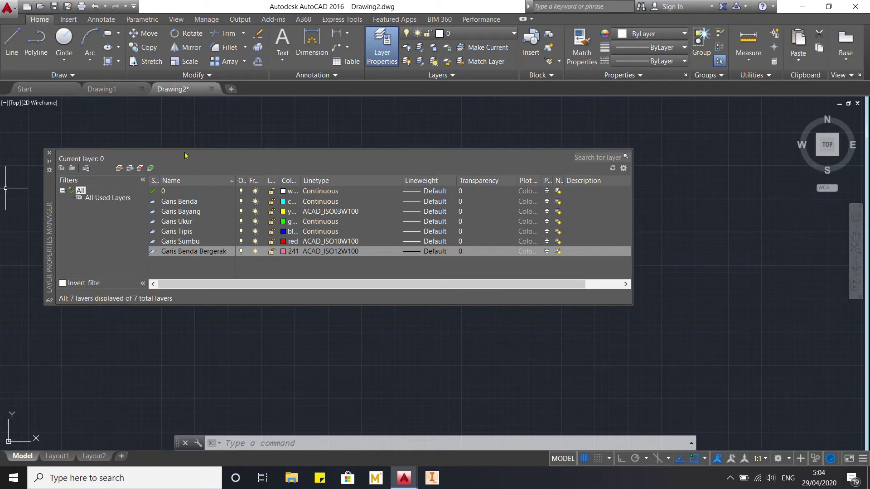
Reposition the layer properties manager over the drawing area, close it and clear any active command
{"action": "left_click_drag", "start_coordinate": [53, 192], "coordinate": [152, 156]}
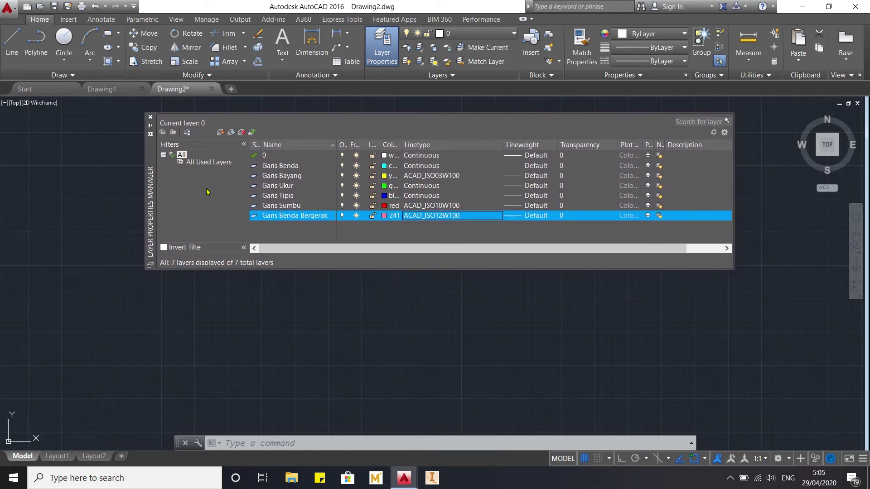
{"action": "left_click", "coordinate": [150, 117]}
{"action": "key", "text": "Escape"}
{"action": "key", "text": "Escape"}
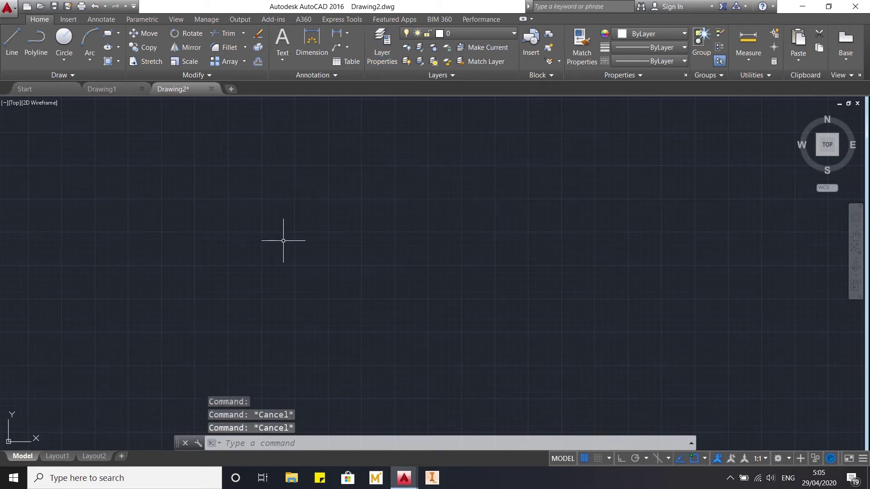
Start a line in the empty drawing area and, with Ortho mode on, draw a 50 mm segment straight down
{"action": "type", "text": "L"}
{"action": "key", "text": "Return"}
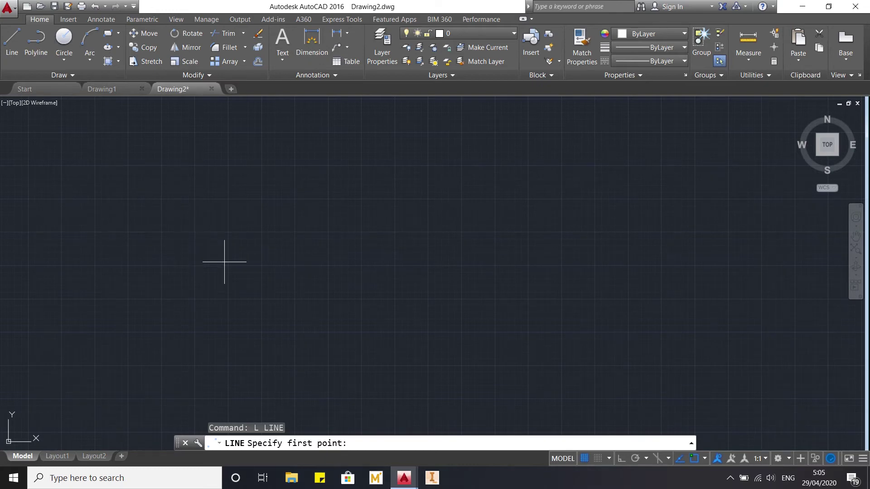
{"action": "left_click", "coordinate": [203, 244]}
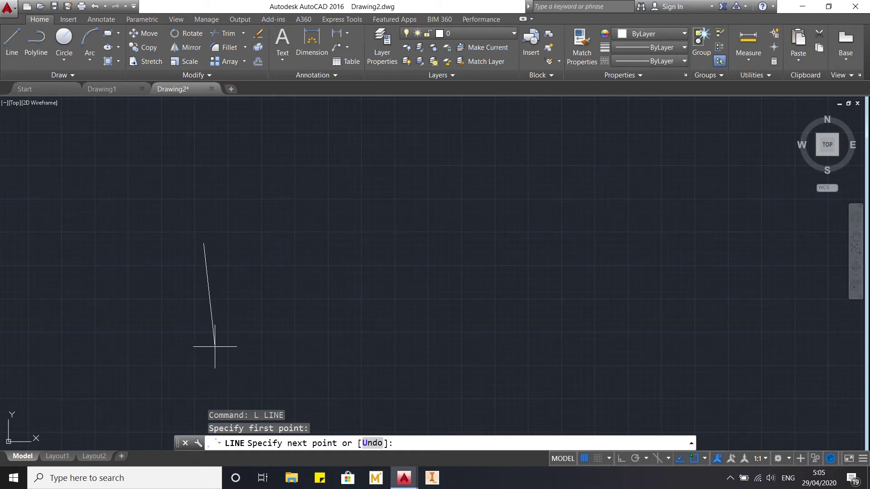
{"action": "key", "text": "F8"}
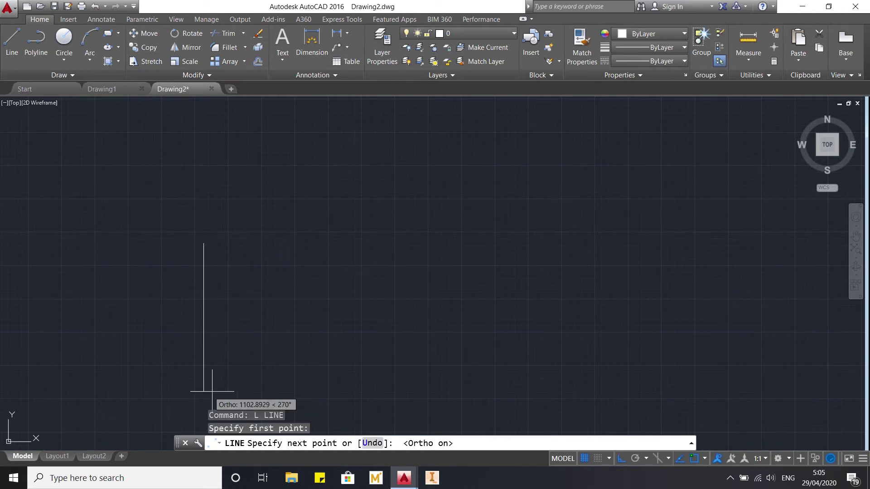
{"action": "type", "text": "50"}
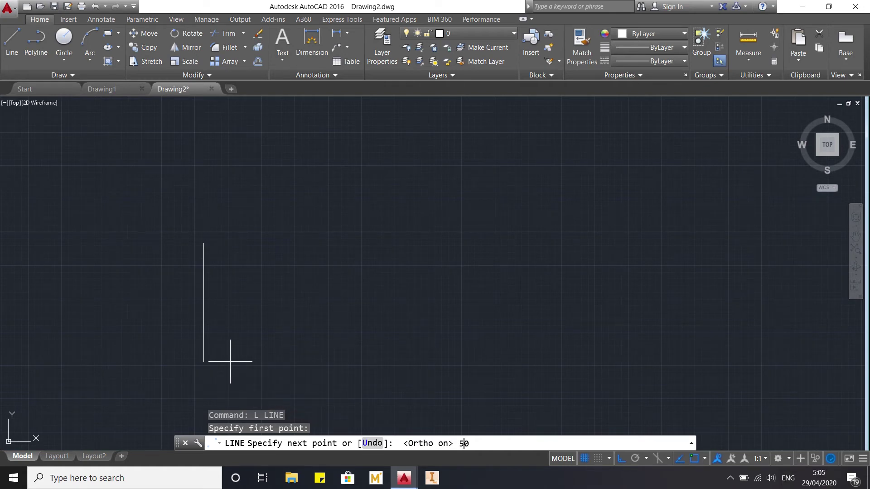
{"action": "key", "text": "Return"}
Complete the rectangle with a 100 mm segment to the right, a 50 mm segment upward and a closing segment to the start point
{"action": "scroll", "coordinate": [228, 260], "scroll_direction": "up", "scroll_amount": 5}
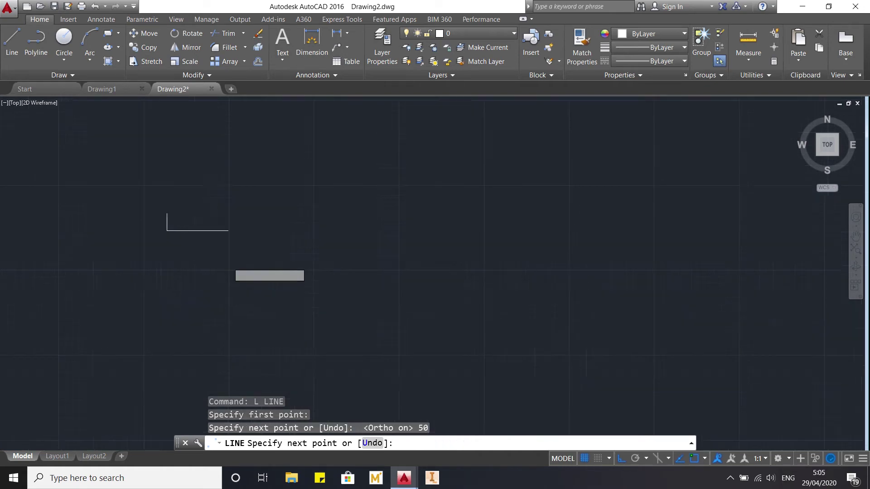
{"action": "middle_click_drag", "start_coordinate": [181, 233], "coordinate": [306, 367]}
{"action": "scroll", "coordinate": [306, 368], "scroll_direction": "up", "scroll_amount": 2}
{"action": "type", "text": "100"}
{"action": "key", "text": "Return"}
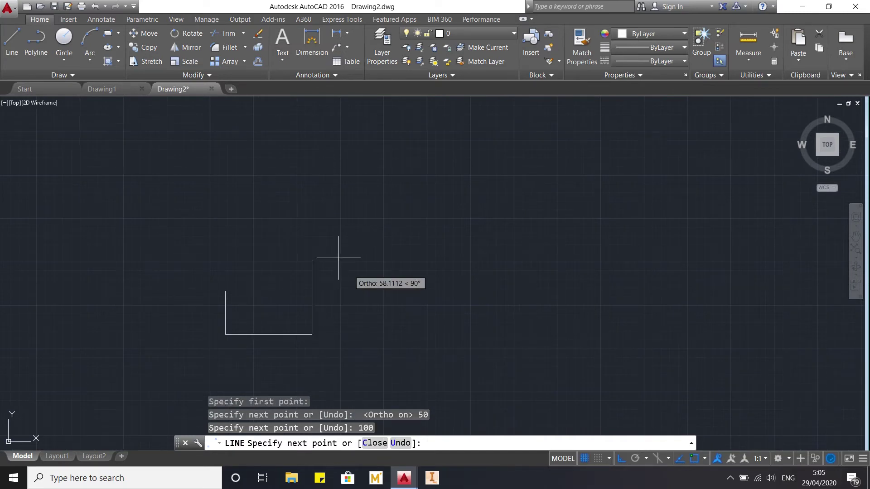
{"action": "type", "text": "50"}
{"action": "key", "text": "Return"}
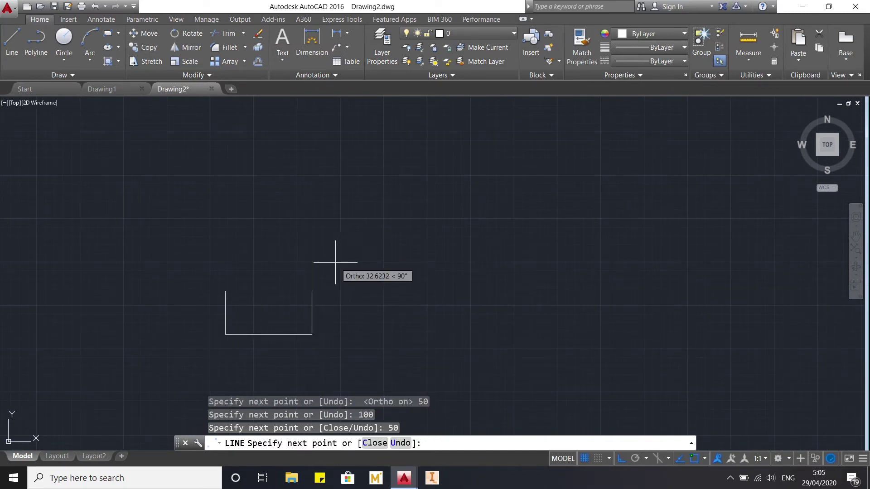
{"action": "left_click", "coordinate": [226, 291]}
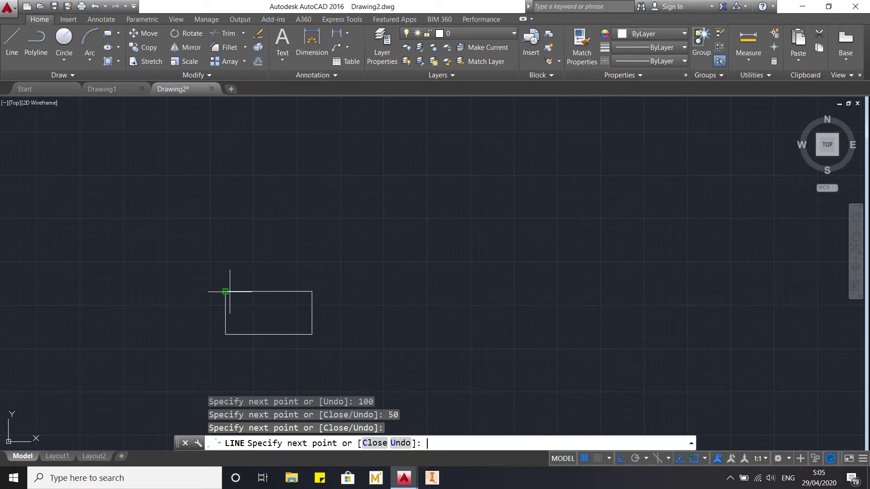
{"action": "key", "text": "Escape"}
Draw a vertical line about 65 mm long from the midpoint of the rectangle's top edge down past its bottom edge
{"action": "scroll", "coordinate": [251, 317], "scroll_direction": "up", "scroll_amount": 2}
{"action": "type", "text": "l"}
{"action": "key", "text": "Return"}
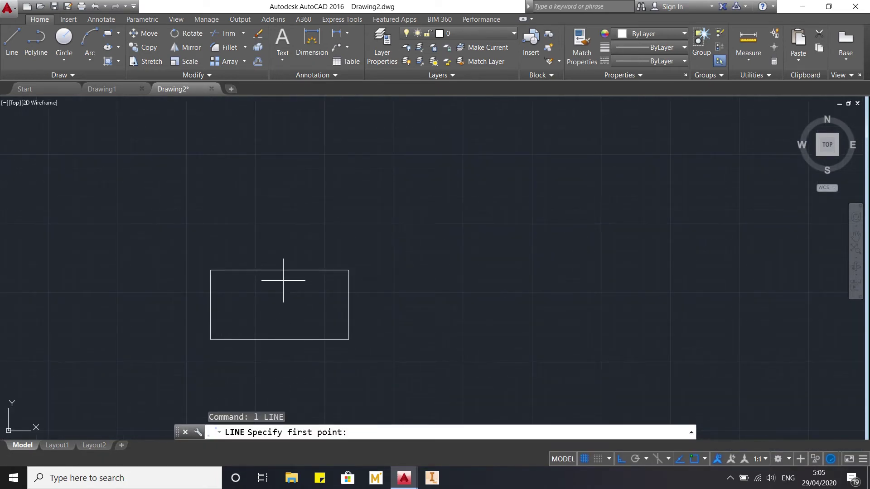
{"action": "type", "text": "mid"}
{"action": "key", "text": "Return"}
{"action": "left_click", "coordinate": [281, 269]}
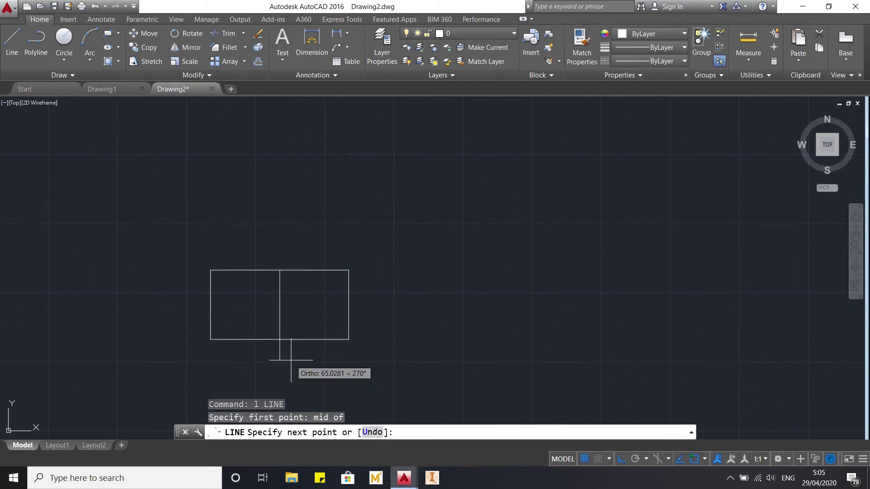
{"action": "left_click", "coordinate": [290, 360]}
{"action": "key", "text": "Return"}
{"action": "key", "text": "Return"}
{"action": "left_click", "coordinate": [346, 305]}
{"action": "key", "text": "Escape"}
Draw a horizontal line from the midpoint of the rectangle's right edge to a point beyond its left edge
{"action": "key", "text": "Return"}
{"action": "type", "text": "mid"}
{"action": "key", "text": "Return"}
{"action": "left_click", "coordinate": [347, 304]}
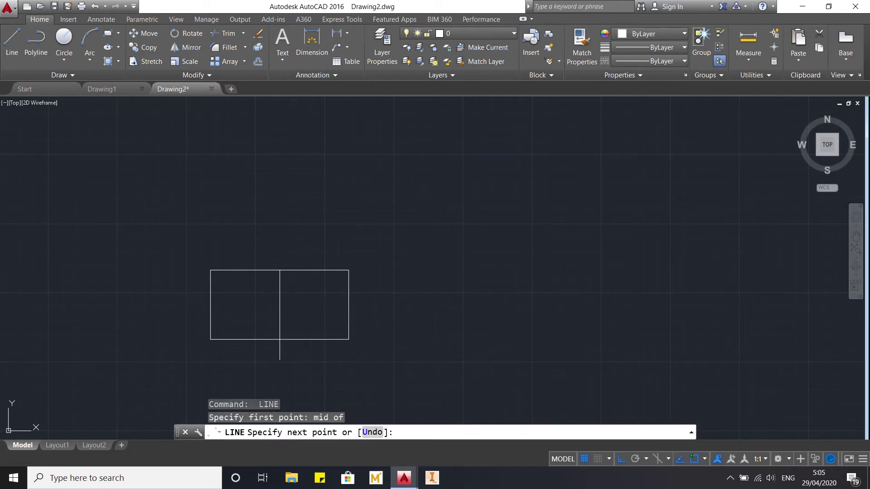
{"action": "left_click", "coordinate": [163, 301]}
{"action": "key", "text": "Escape"}
{"action": "key", "text": "Escape"}
{"action": "key", "text": "Escape"}
Trim the overhanging ends of the horizontal and vertical centre lines back to the rectangle's edges
{"action": "type", "text": "tr"}
{"action": "key", "text": "Return"}
{"action": "left_click", "coordinate": [351, 349]}
{"action": "left_click", "coordinate": [111, 227]}
{"action": "key", "text": "Return"}
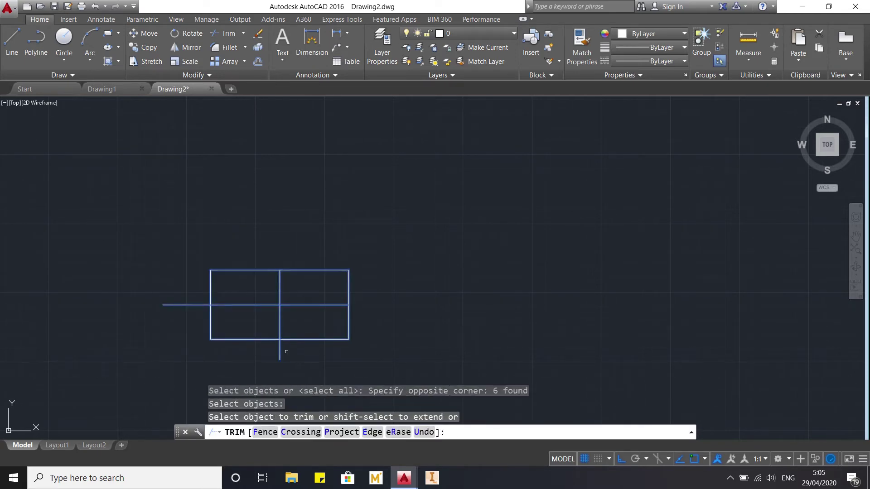
{"action": "left_click", "coordinate": [262, 352]}
{"action": "left_click", "coordinate": [227, 340]}
{"action": "left_click", "coordinate": [292, 369]}
{"action": "left_click", "coordinate": [265, 353]}
{"action": "left_click", "coordinate": [200, 323]}
{"action": "left_click", "coordinate": [179, 286]}
{"action": "key", "text": "Escape"}
{"action": "key", "text": "Escape"}
{"action": "key", "text": "Escape"}
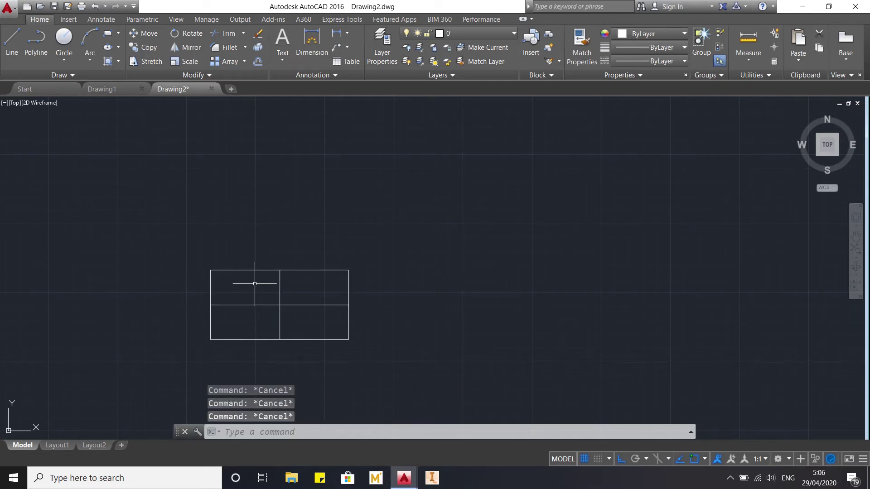
{"action": "type", "text": "l"}
{"action": "key", "text": "Return"}
{"action": "key", "text": "Escape"}
{"action": "key", "text": "Escape"}
Try to offset the horizontal centre line 25 mm upward, and undo the offset
{"action": "type", "text": "o"}
{"action": "key", "text": "Return"}
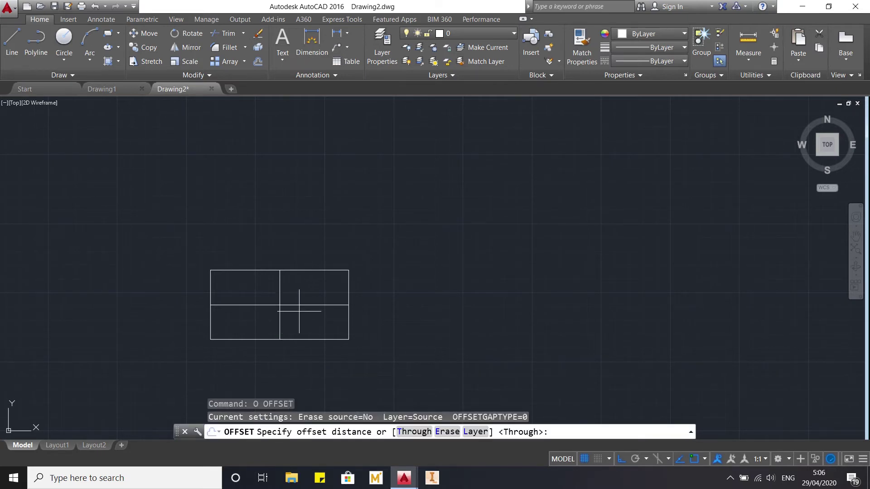
{"action": "type", "text": "25"}
{"action": "key", "text": "Return"}
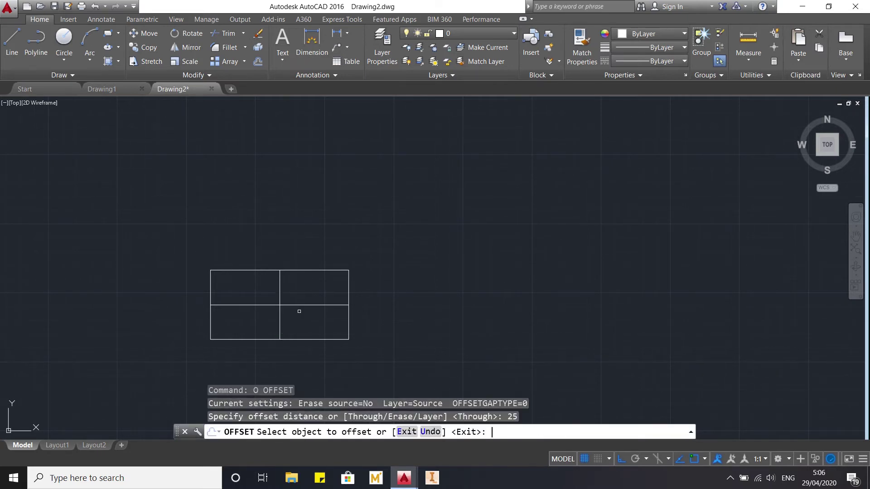
{"action": "left_click", "coordinate": [303, 306]}
{"action": "left_click", "coordinate": [311, 291]}
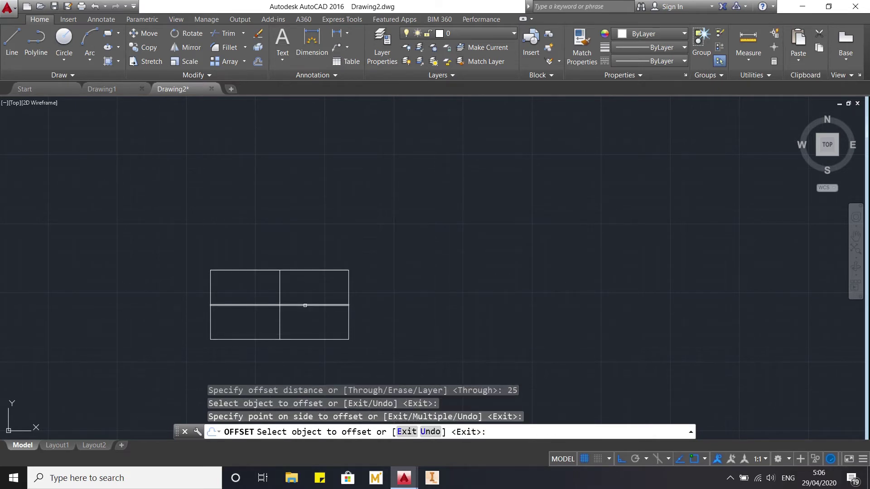
{"action": "left_click", "coordinate": [305, 305]}
{"action": "key", "text": "Escape"}
{"action": "key", "text": "ctrl+z"}
{"action": "key", "text": "Escape"}
Offset the horizontal centre line 7.5 mm upward and 7.5 mm downward
{"action": "type", "text": "o"}
{"action": "key", "text": "Return"}
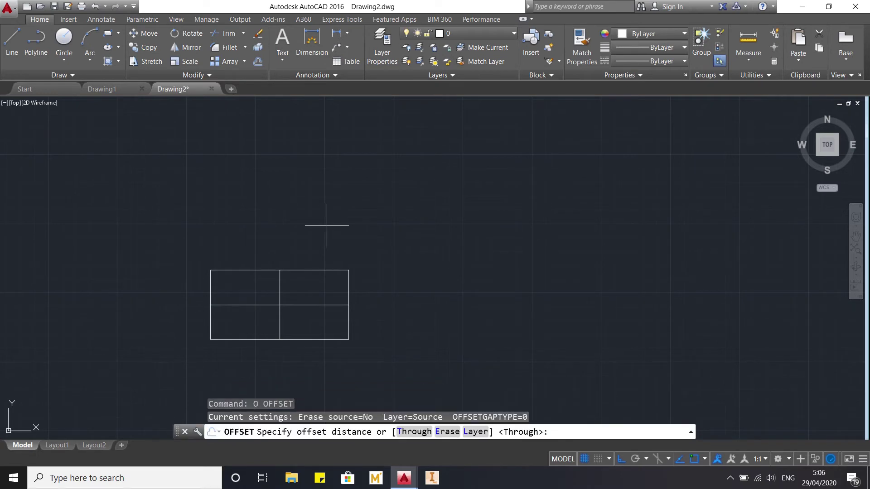
{"action": "key", "text": "Return"}
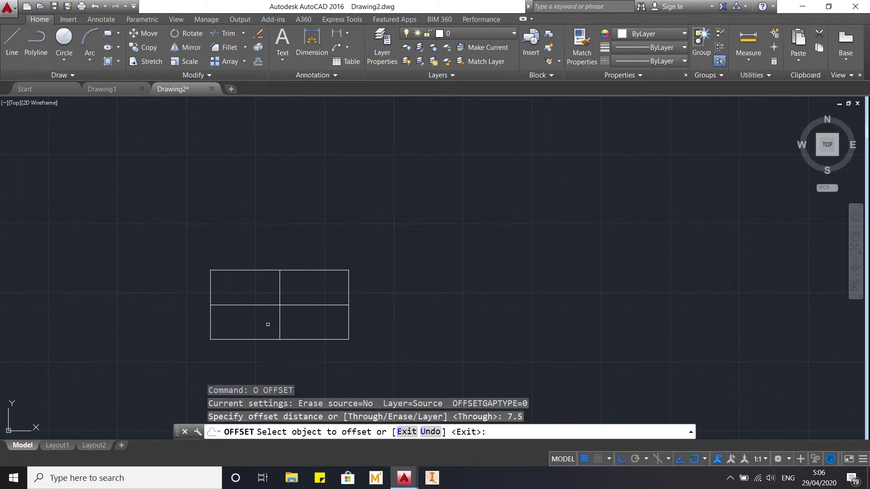
{"action": "left_click", "coordinate": [313, 301]}
{"action": "left_click", "coordinate": [312, 306]}
{"action": "left_click", "coordinate": [312, 294]}
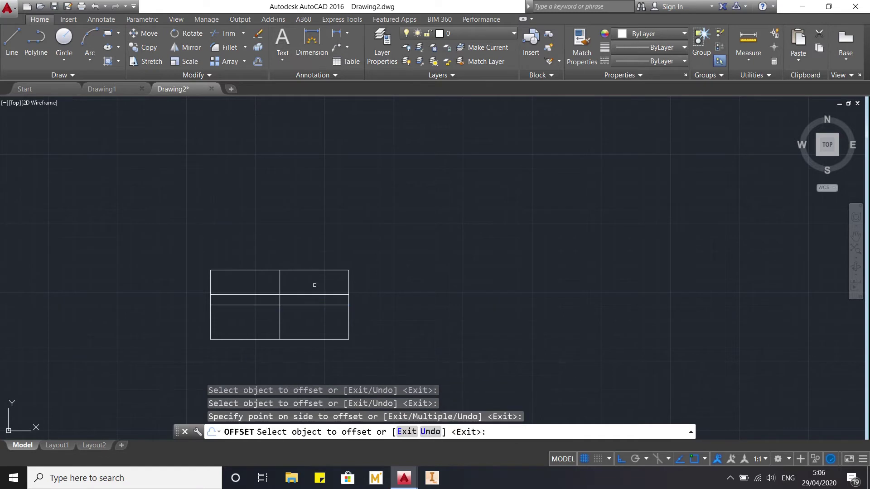
{"action": "left_click", "coordinate": [311, 306]}
{"action": "left_click", "coordinate": [312, 316]}
Offset the vertical centre line 7.5 mm to the right and 7.5 mm to the left
{"action": "left_click", "coordinate": [280, 287]}
{"action": "left_click", "coordinate": [299, 286]}
{"action": "left_click", "coordinate": [281, 276]}
{"action": "left_click", "coordinate": [244, 286]}
{"action": "key", "text": "Escape"}
{"action": "key", "text": "Escape"}
{"action": "key", "text": "Escape"}
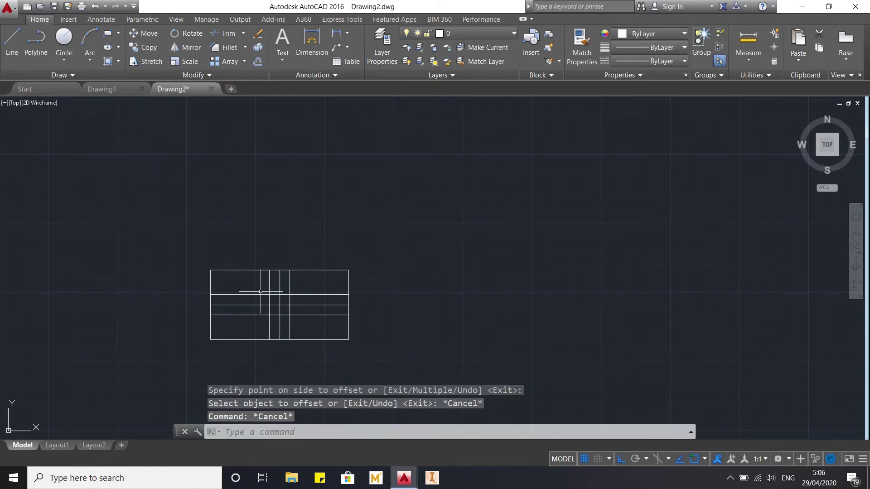
Trim the centre lines and their offsets between the rectangle and the middle, leaving a small square at its centre
{"action": "scroll", "coordinate": [295, 312], "scroll_direction": "up", "scroll_amount": 2}
{"action": "type", "text": "tr"}
{"action": "key", "text": "Return"}
{"action": "left_click", "coordinate": [314, 332]}
{"action": "left_click", "coordinate": [227, 266]}
{"action": "key", "text": "Return"}
{"action": "left_click", "coordinate": [299, 272]}
{"action": "left_click", "coordinate": [245, 271]}
{"action": "left_click", "coordinate": [335, 291]}
{"action": "left_click", "coordinate": [298, 340]}
{"action": "left_click", "coordinate": [301, 346]}
{"action": "left_click", "coordinate": [238, 328]}
{"action": "left_click", "coordinate": [229, 331]}
{"action": "left_click", "coordinate": [225, 276]}
{"action": "left_click", "coordinate": [323, 305]}
{"action": "left_click", "coordinate": [308, 273]}
{"action": "key", "text": "Escape"}
Erase the remaining centre line pieces inside the small central square
{"action": "type", "text": "e"}
{"action": "key", "text": "Return"}
{"action": "left_click", "coordinate": [281, 311]}
{"action": "left_click", "coordinate": [261, 300]}
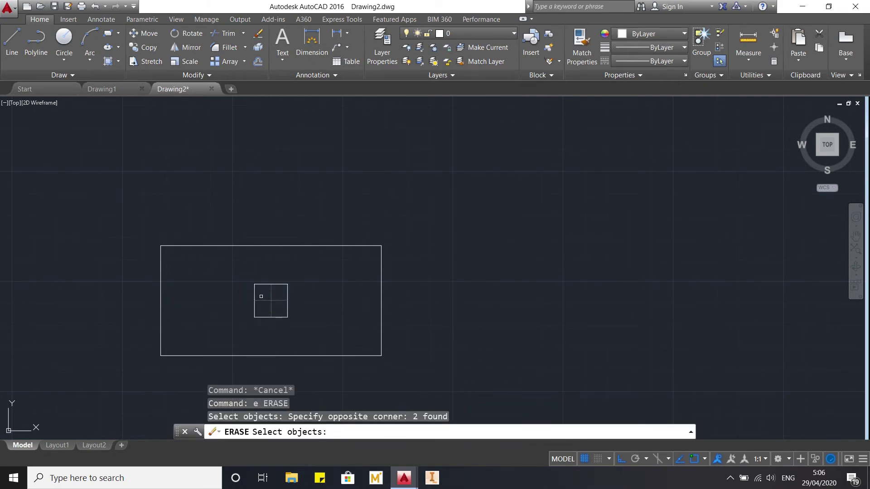
{"action": "key", "text": "Escape"}
{"action": "key", "text": "Escape"}
{"action": "key", "text": "Escape"}
Draw a horizontal ray to the right from the rectangle's upper-right corner
{"action": "scroll", "coordinate": [300, 252], "scroll_direction": "down", "scroll_amount": 3}
{"action": "mouse_move", "coordinate": [338, 258]}
{"action": "middle_mouse_down"}
{"action": "mouse_move", "coordinate": [294, 277]}
{"action": "mouse_move", "coordinate": [400, 261]}
{"action": "mouse_move", "coordinate": [389, 243]}
{"action": "middle_mouse_up"}
{"action": "scroll", "coordinate": [396, 260], "scroll_direction": "up", "scroll_amount": 2}
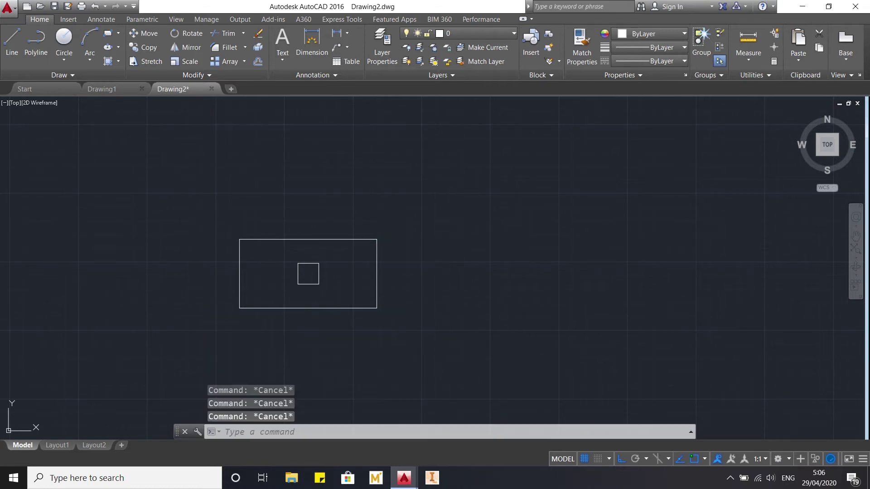
{"action": "type", "text": "ray"}
{"action": "key", "text": "Return"}
{"action": "left_click", "coordinate": [376, 239]}
{"action": "left_click", "coordinate": [445, 247]}
{"action": "key", "text": "Return"}
Draw a vertical ray downward to the right of the rectangle and a horizontal ray rightward from its lower-right corner
{"action": "key", "text": "Return"}
{"action": "left_click", "coordinate": [421, 208]}
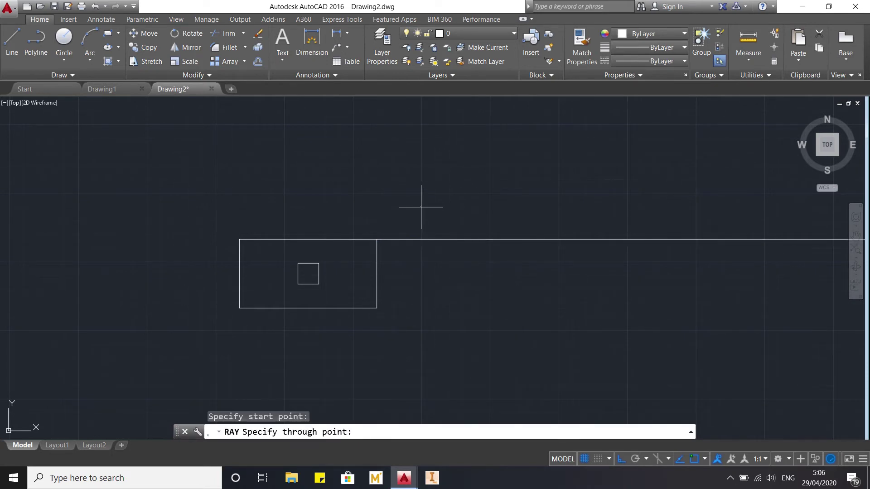
{"action": "left_click", "coordinate": [414, 327]}
{"action": "key", "text": "Escape"}
{"action": "key", "text": "Return"}
{"action": "left_click", "coordinate": [377, 308]}
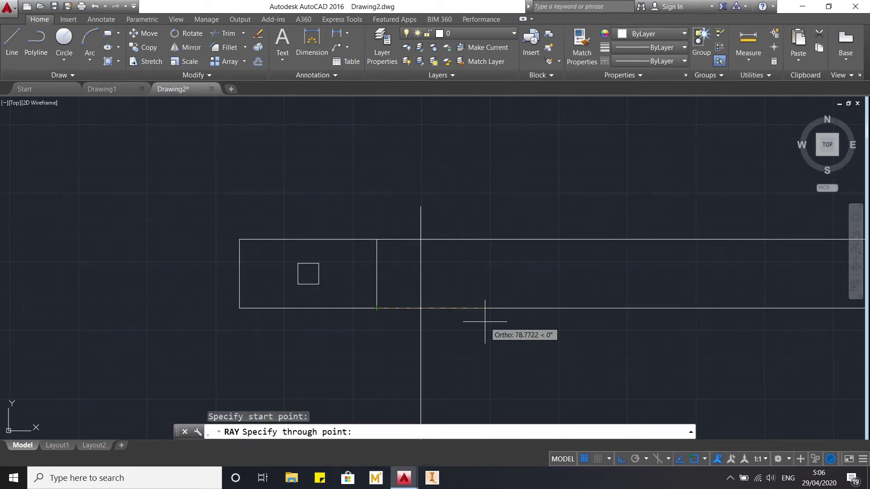
{"action": "left_click", "coordinate": [485, 322]}
{"action": "key", "text": "Escape"}
{"action": "key", "text": "Escape"}
Offset the vertical ray 50 mm to the right
{"action": "type", "text": "o"}
{"action": "key", "text": "Return"}
{"action": "type", "text": "5"}
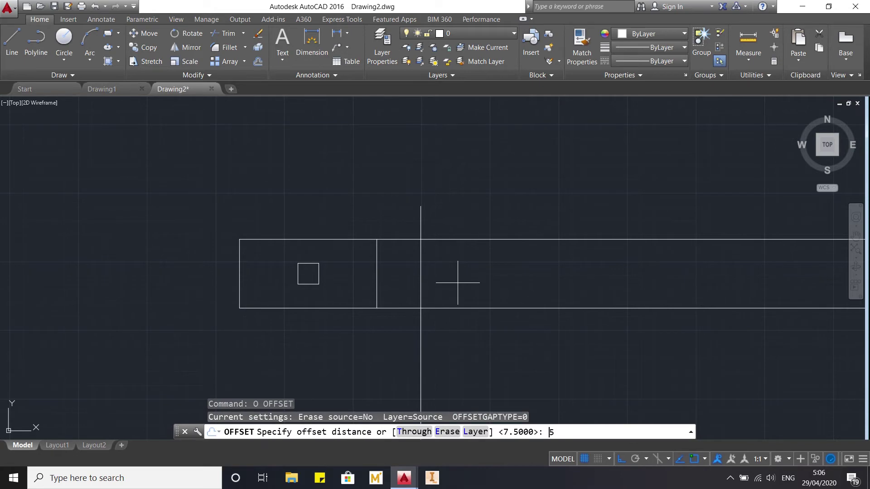
{"action": "type", "text": "0"}
{"action": "key", "text": "Return"}
{"action": "left_click", "coordinate": [421, 277]}
{"action": "left_click", "coordinate": [525, 275]}
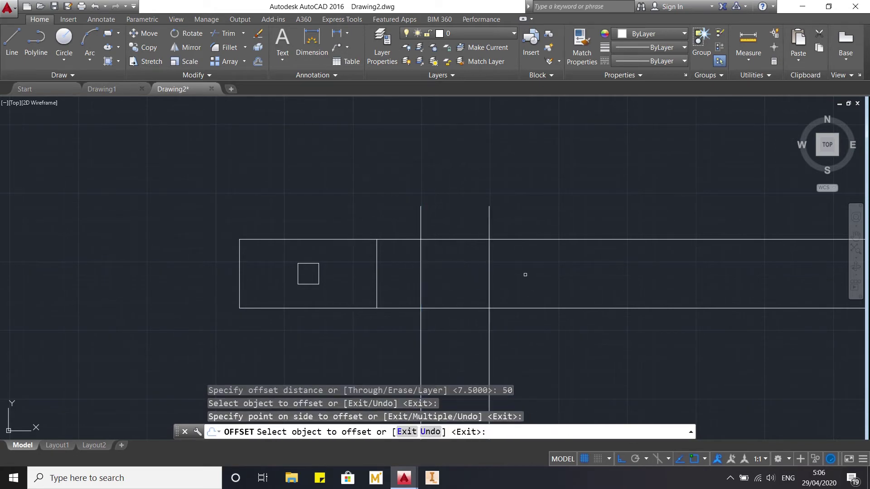
{"action": "key", "text": "Escape"}
{"action": "key", "text": "Escape"}
{"action": "key", "text": "Escape"}
Draw horizontal rays to the right from the upper-right and lower-right corners of the inner square
{"action": "type", "text": "ra"}
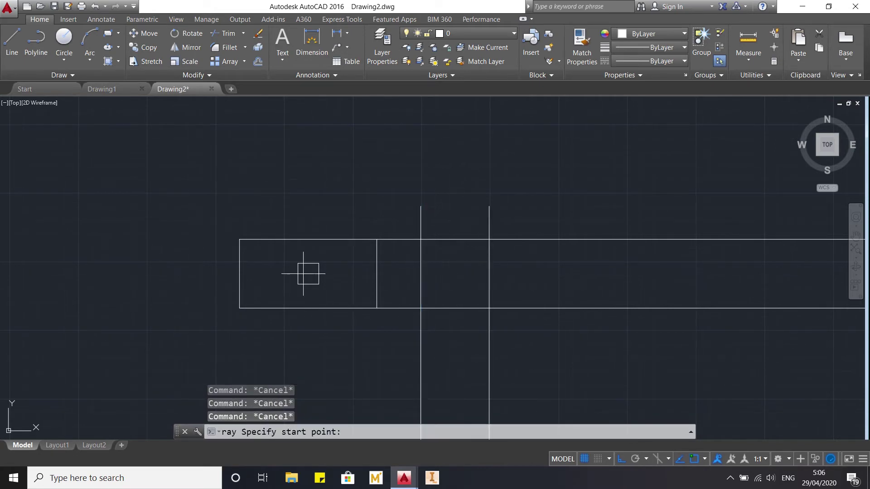
{"action": "type", "text": "y"}
{"action": "key", "text": "Return"}
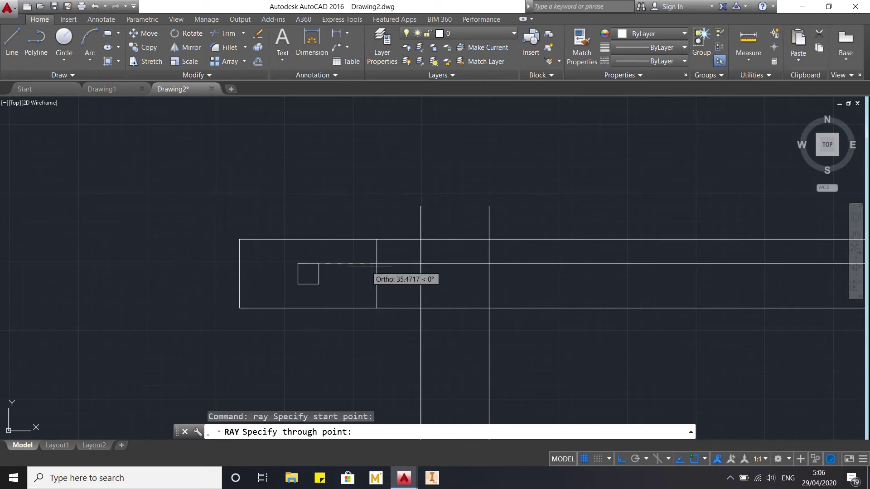
{"action": "left_click", "coordinate": [385, 272]}
{"action": "key", "text": "Return"}
{"action": "key", "text": "Return"}
{"action": "left_click", "coordinate": [319, 284]}
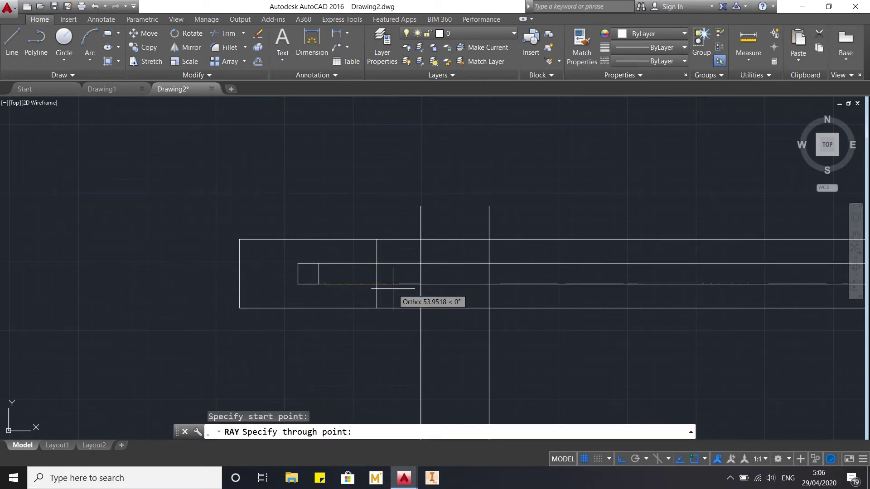
{"action": "left_click", "coordinate": [380, 286]}
{"action": "key", "text": "Return"}
{"action": "key", "text": "Return"}
{"action": "key", "text": "Escape"}
{"action": "key", "text": "Escape"}
{"action": "key", "text": "Escape"}
Trim the horizontal rays between the rectangle and first vertical, those beyond the second vertical, and the vertical ends above the side view
{"action": "type", "text": "tr"}
{"action": "key", "text": "Return"}
{"action": "left_click", "coordinate": [555, 346]}
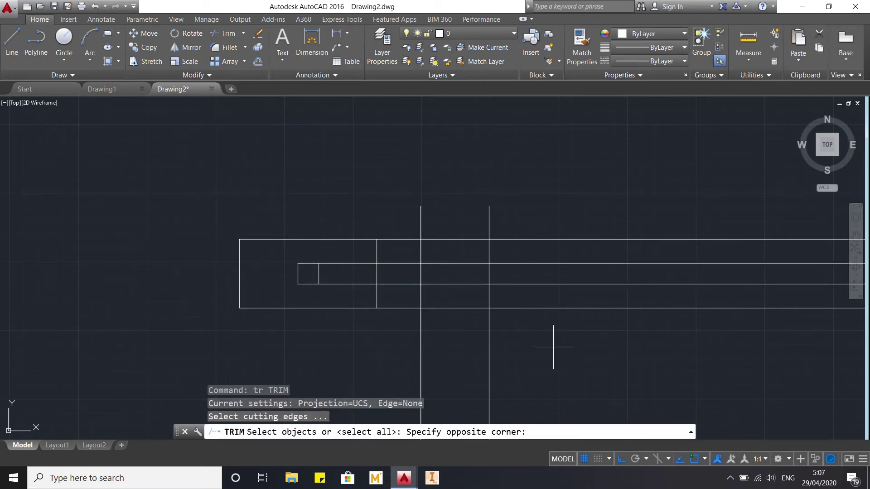
{"action": "left_click", "coordinate": [381, 213]}
{"action": "key", "text": "Return"}
{"action": "left_click", "coordinate": [399, 312]}
{"action": "left_click", "coordinate": [394, 228]}
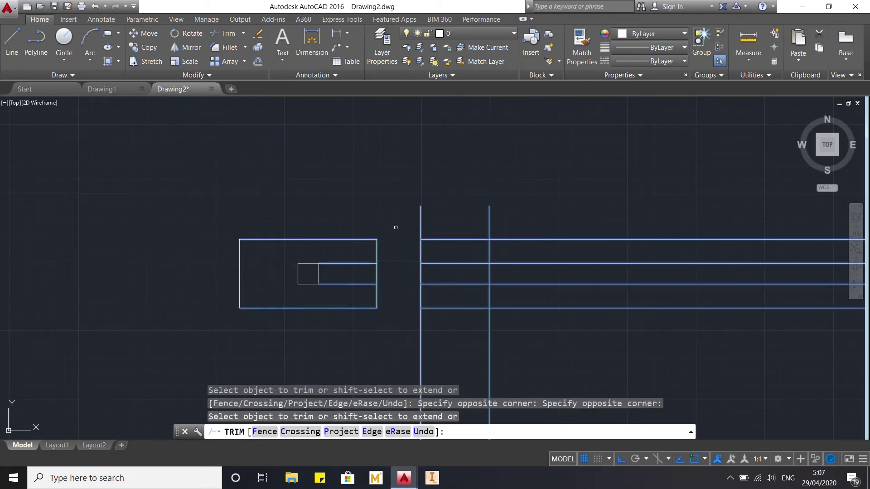
{"action": "left_click", "coordinate": [559, 336]}
{"action": "left_click", "coordinate": [517, 219]}
{"action": "left_click", "coordinate": [517, 221]}
{"action": "left_click", "coordinate": [399, 227]}
{"action": "key", "text": "Escape"}
Trim the vertical lines below the lower edge of the side view
{"action": "type", "text": "tr"}
{"action": "key", "text": "Return"}
{"action": "left_click", "coordinate": [540, 351]}
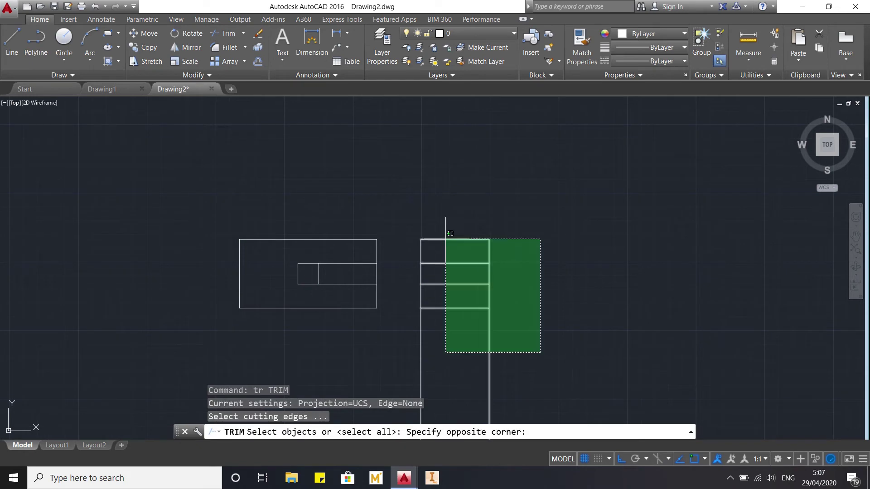
{"action": "left_click", "coordinate": [415, 212]}
{"action": "key", "text": "Return"}
{"action": "left_click", "coordinate": [524, 355]}
{"action": "left_click", "coordinate": [404, 349]}
{"action": "key", "text": "Escape"}
Erase the two leftover ray segments between the inner square and the rectangle's right edge
{"action": "type", "text": "e"}
{"action": "key", "text": "Return"}
{"action": "left_click", "coordinate": [371, 306]}
{"action": "left_click", "coordinate": [326, 261]}
{"action": "key", "text": "Return"}
{"action": "key", "text": "Escape"}
{"action": "key", "text": "Escape"}
{"action": "middle_click_drag", "start_coordinate": [419, 266], "coordinate": [467, 273]}
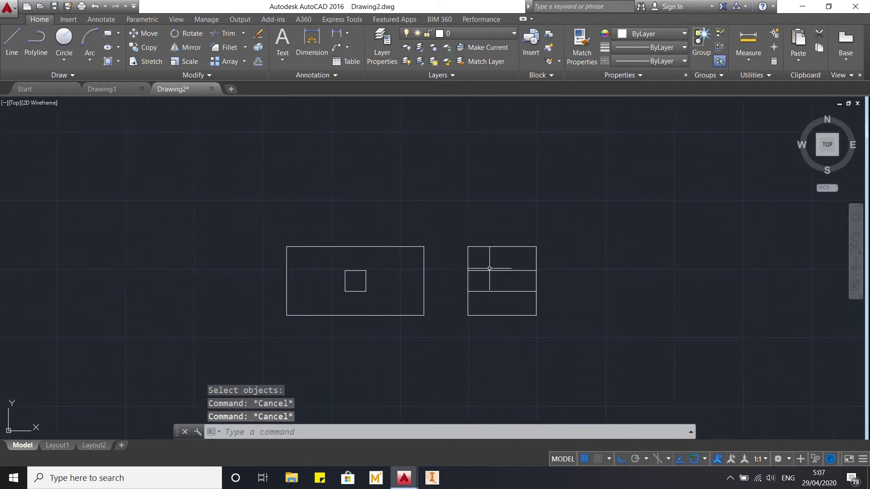
{"action": "key", "text": "Escape"}
{"action": "scroll", "coordinate": [429, 272], "scroll_direction": "down", "scroll_amount": 1}
{"action": "scroll", "coordinate": [428, 269], "scroll_direction": "up", "scroll_amount": 1}
{"action": "scroll", "coordinate": [427, 270], "scroll_direction": "down", "scroll_amount": 2}
{"action": "scroll", "coordinate": [426, 271], "scroll_direction": "up", "scroll_amount": 4}
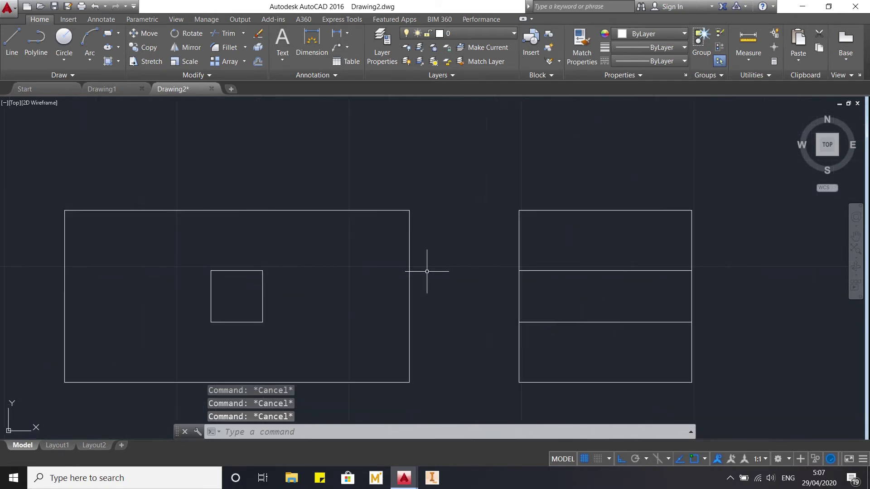
{"action": "scroll", "coordinate": [459, 251], "scroll_direction": "down", "scroll_amount": 2}
{"action": "scroll", "coordinate": [459, 252], "scroll_direction": "up", "scroll_amount": 1}
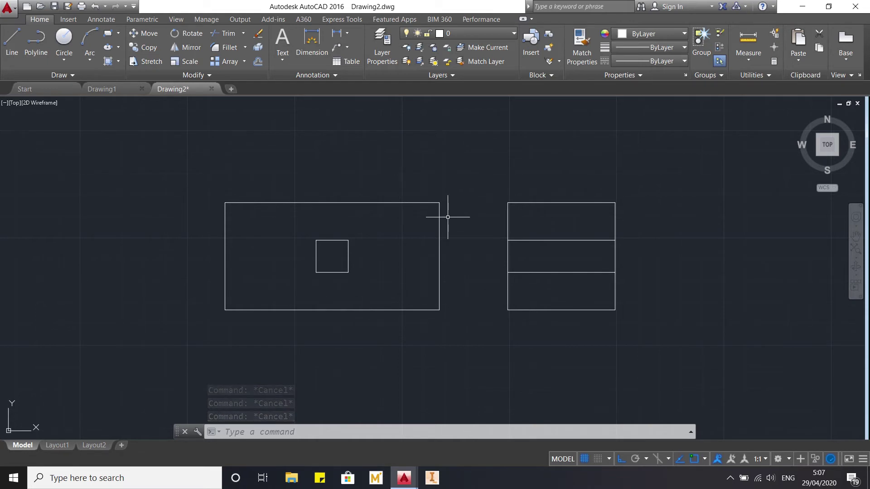
Assign the front view's outer rectangle and inner square to the Garis Benda layer
{"action": "left_click", "coordinate": [456, 333]}
{"action": "left_click", "coordinate": [152, 161]}
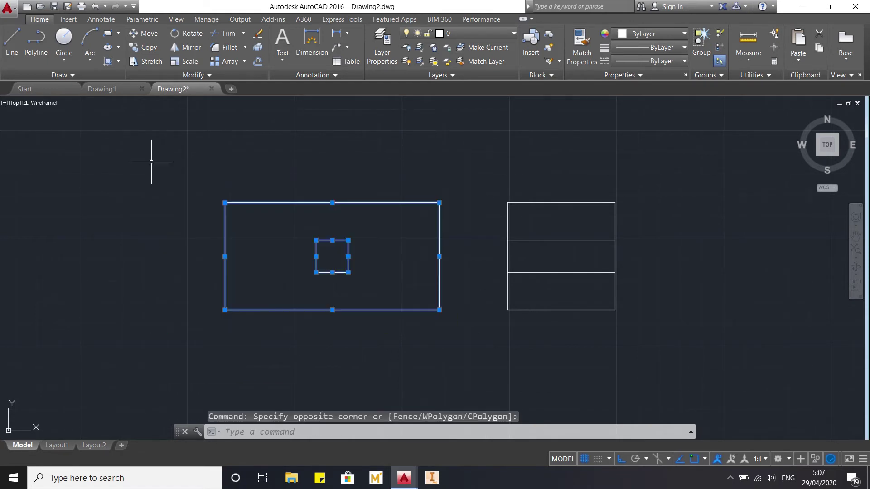
{"action": "left_click", "coordinate": [476, 33]}
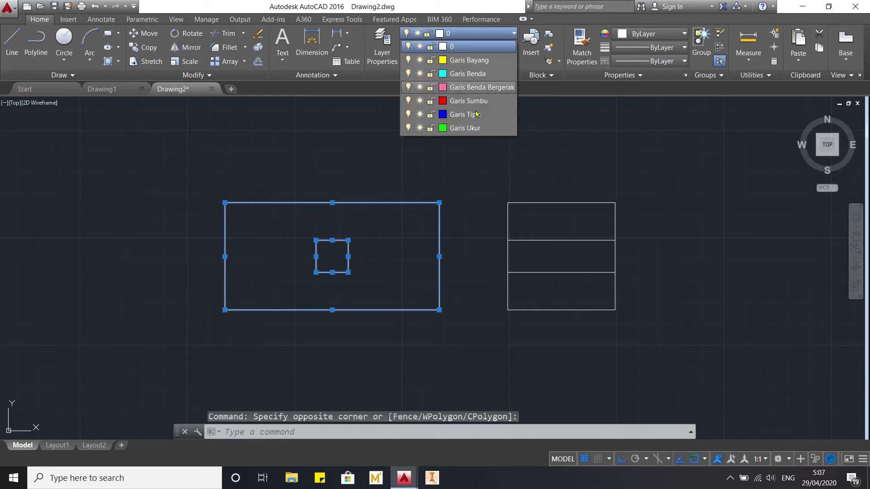
{"action": "left_click", "coordinate": [469, 74]}
{"action": "key", "text": "Escape"}
{"action": "mouse_move", "coordinate": [456, 194]}
{"action": "middle_mouse_down"}
{"action": "mouse_move", "coordinate": [334, 229]}
{"action": "mouse_move", "coordinate": [433, 201]}
{"action": "middle_mouse_up"}
{"action": "key", "text": "Escape"}
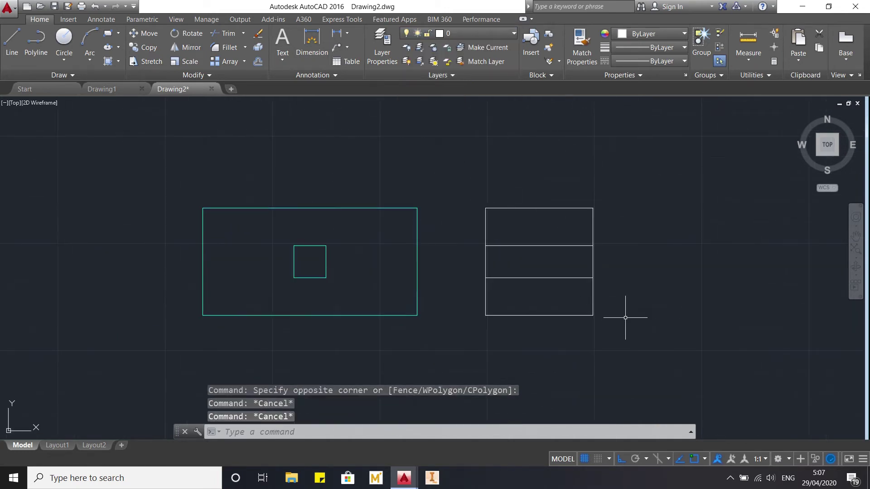
Assign the four outline edges of the side view to the Garis Benda layer
{"action": "left_click", "coordinate": [618, 334]}
{"action": "left_click", "coordinate": [461, 290]}
{"action": "left_click", "coordinate": [520, 224]}
{"action": "left_click", "coordinate": [513, 201]}
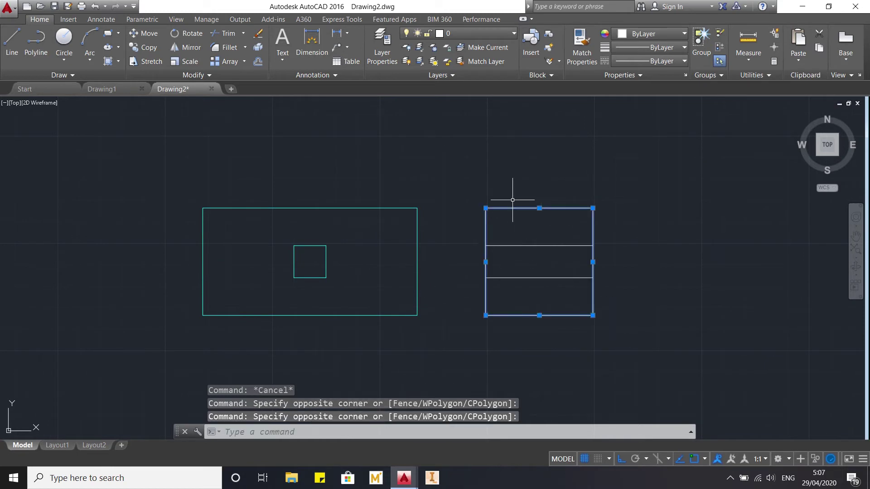
{"action": "left_click", "coordinate": [469, 34]}
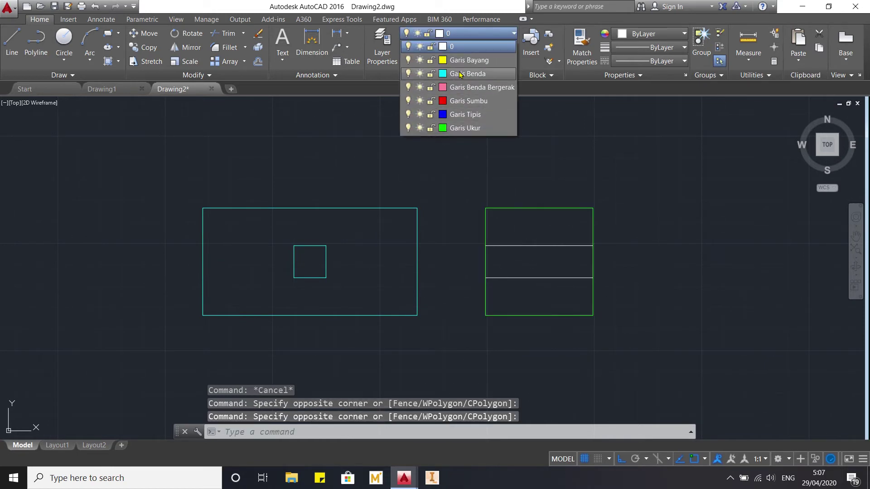
{"action": "left_click", "coordinate": [467, 74]}
{"action": "key", "text": "Escape"}
Assign the two inner horizontal lines of the side view to the Garis Bayang layer
{"action": "left_click", "coordinate": [553, 300]}
{"action": "left_click", "coordinate": [524, 221]}
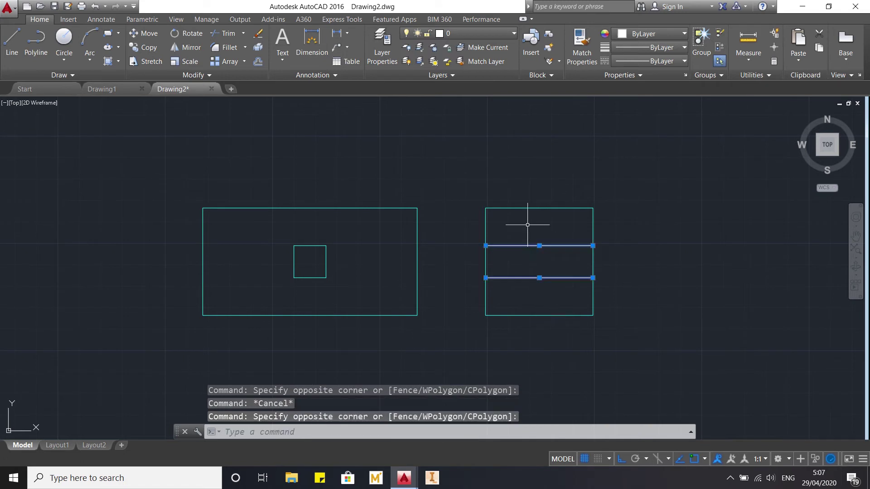
{"action": "left_click", "coordinate": [471, 33]}
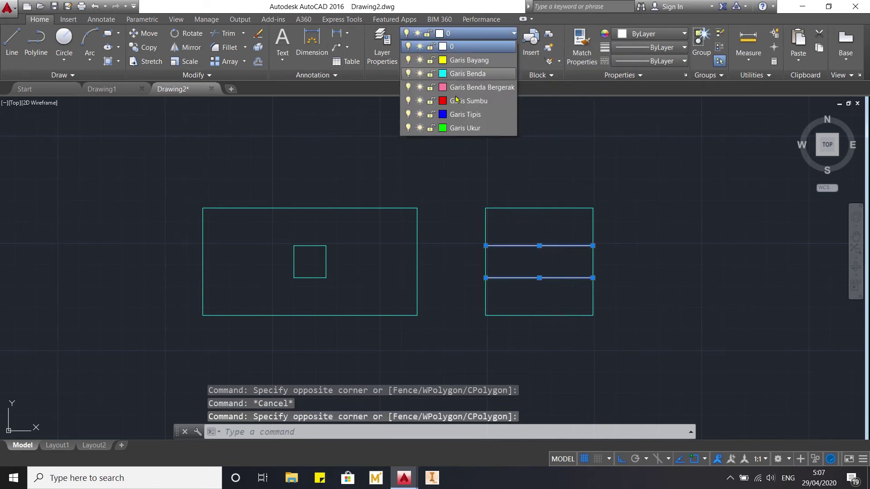
{"action": "left_click", "coordinate": [469, 60]}
{"action": "key", "text": "Escape"}
Set the linetype scale of the side view's two hidden lines to 0.5 in their properties
{"action": "left_click", "coordinate": [565, 294]}
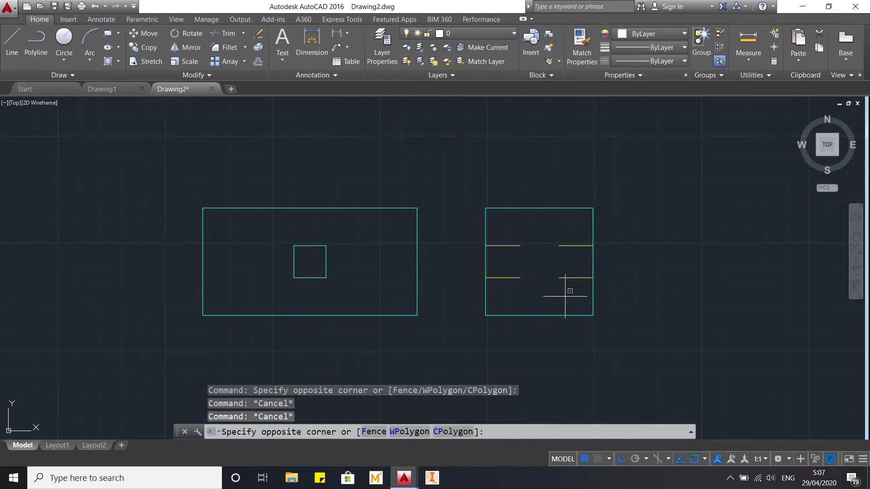
{"action": "left_click", "coordinate": [519, 239]}
{"action": "key", "text": "Escape"}
{"action": "left_click", "coordinate": [566, 295]}
{"action": "left_click", "coordinate": [510, 235]}
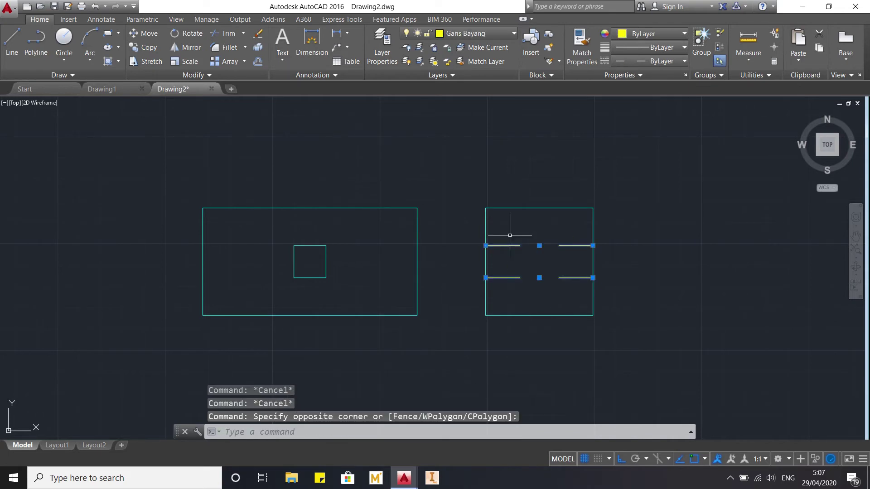
{"action": "type", "text": "ch"}
{"action": "key", "text": "Return"}
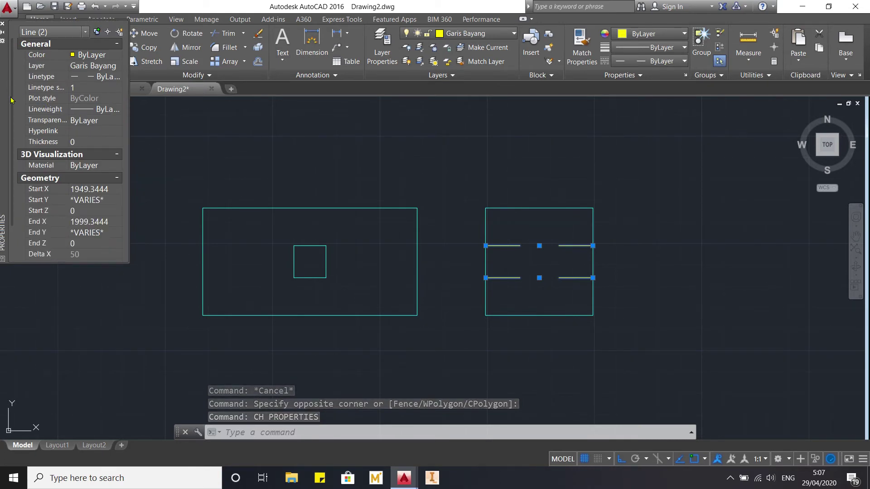
{"action": "scroll", "coordinate": [12, 95], "scroll_direction": "down", "scroll_amount": 1}
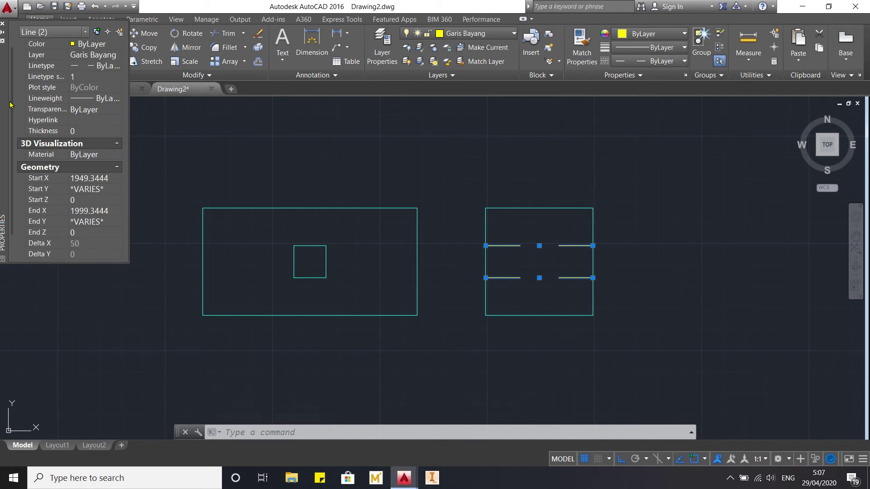
{"action": "left_click", "coordinate": [87, 76]}
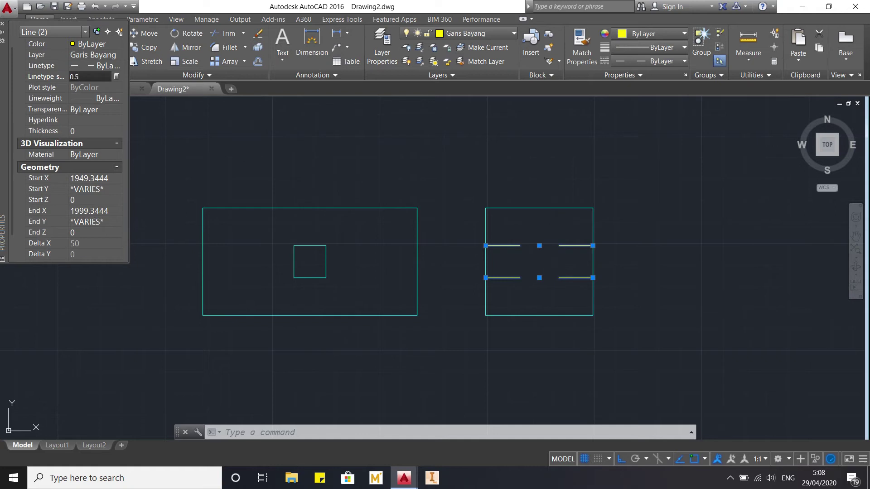
{"action": "key", "text": "Return"}
{"action": "key", "text": "Escape"}
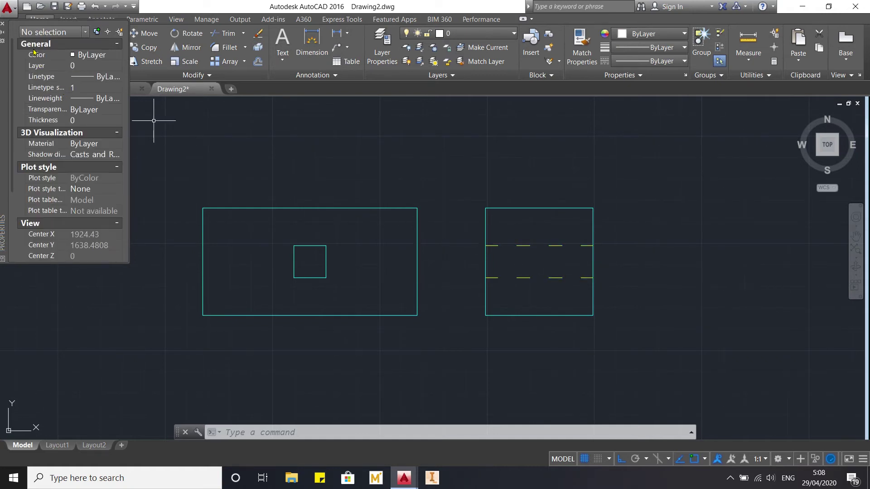
{"action": "left_click", "coordinate": [2, 23]}
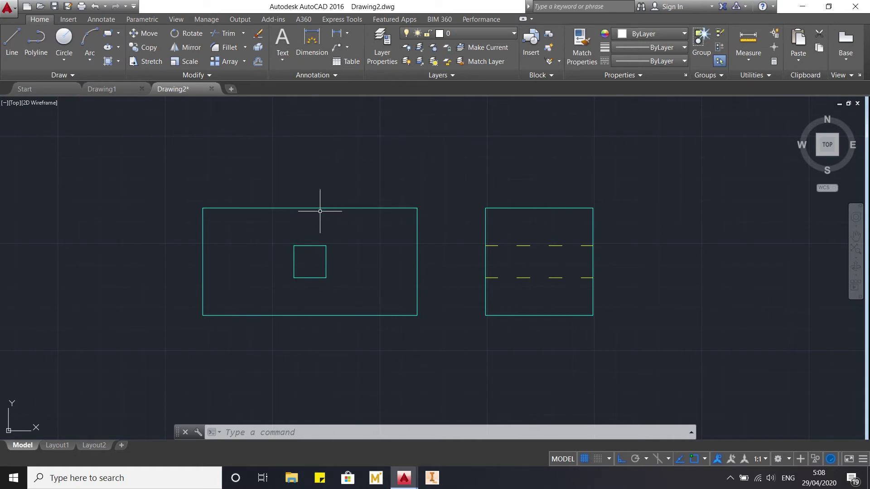
Draw a vertical line about 52 mm long from the midpoint of the front view's top edge to just below its bottom edge
{"action": "type", "text": "l"}
{"action": "key", "text": "Return"}
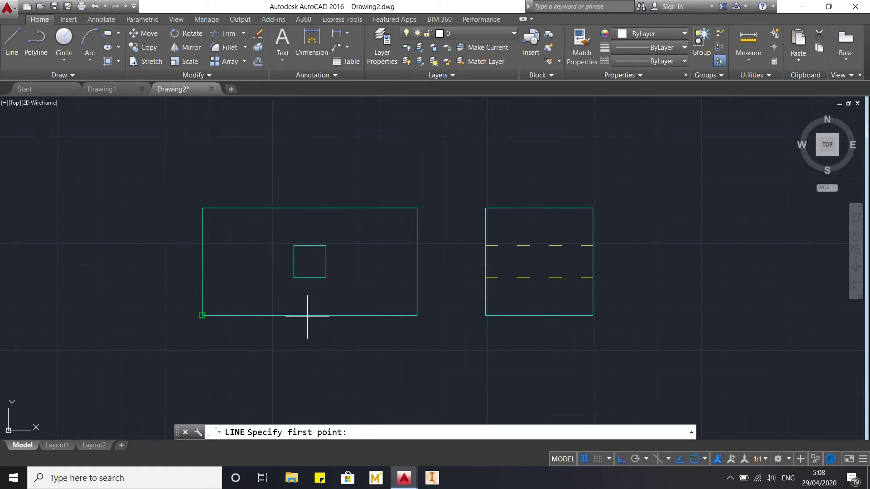
{"action": "type", "text": "mid of"}
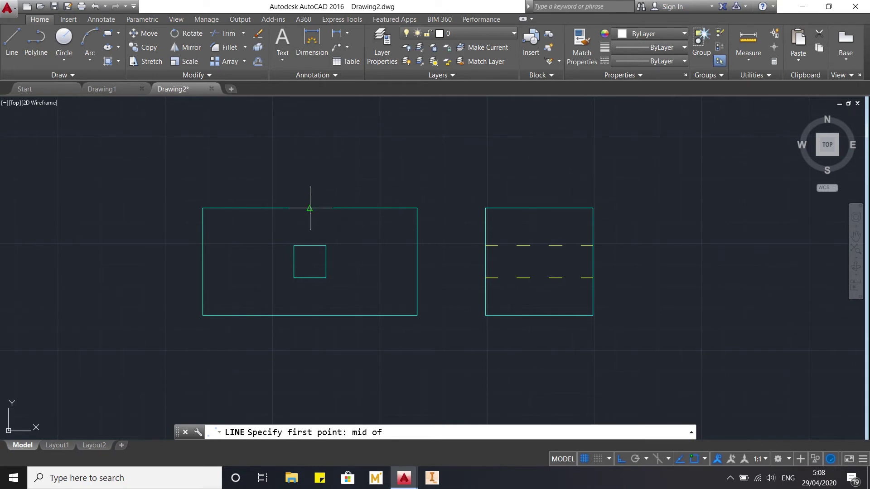
{"action": "left_click", "coordinate": [310, 207]}
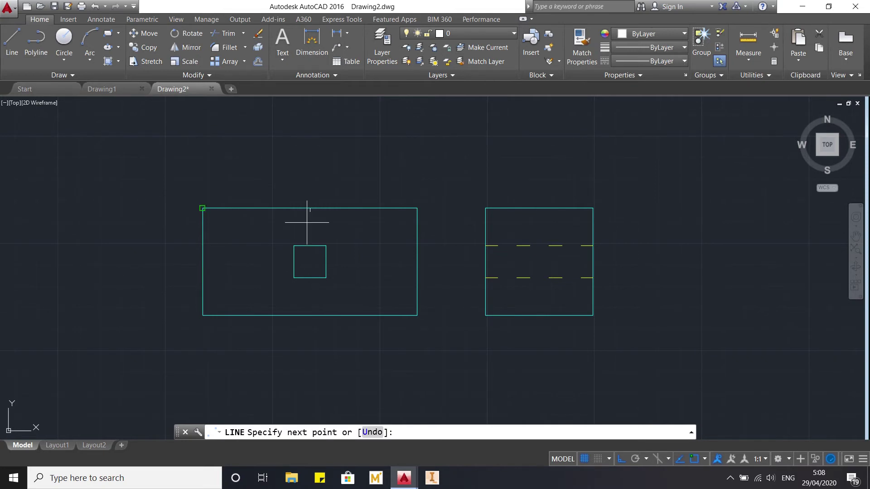
{"action": "scroll", "coordinate": [306, 321], "scroll_direction": "up", "scroll_amount": 4}
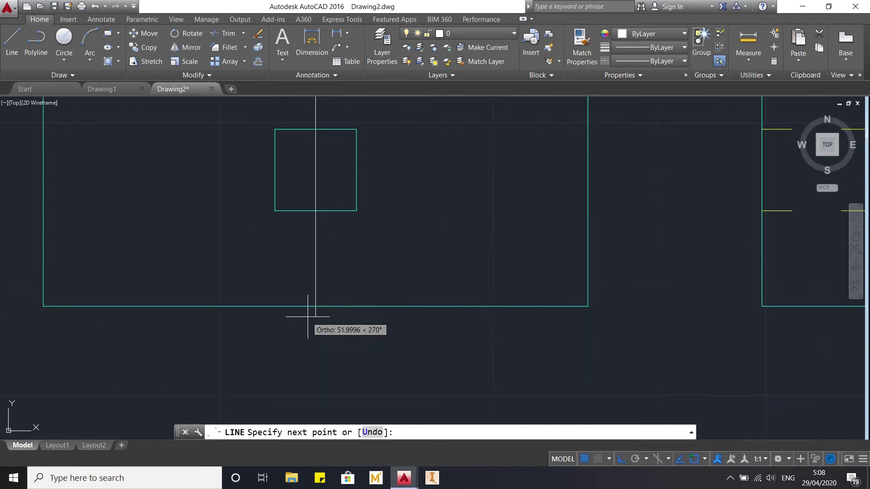
{"action": "left_click", "coordinate": [315, 315]}
{"action": "scroll", "coordinate": [385, 256], "scroll_direction": "down", "scroll_amount": 2}
{"action": "key", "text": "Return"}
Draw a horizontal line from the midpoint of the front view's right edge to slightly beyond its left edge
{"action": "key", "text": "Return"}
{"action": "type", "text": "mi"}
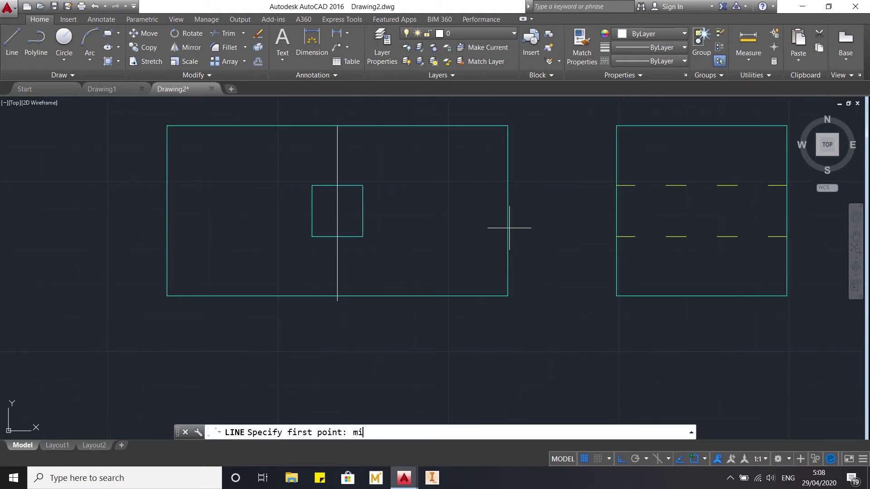
{"action": "type", "text": "d"}
{"action": "key", "text": "Return"}
{"action": "left_click", "coordinate": [507, 211]}
{"action": "left_click", "coordinate": [155, 211]}
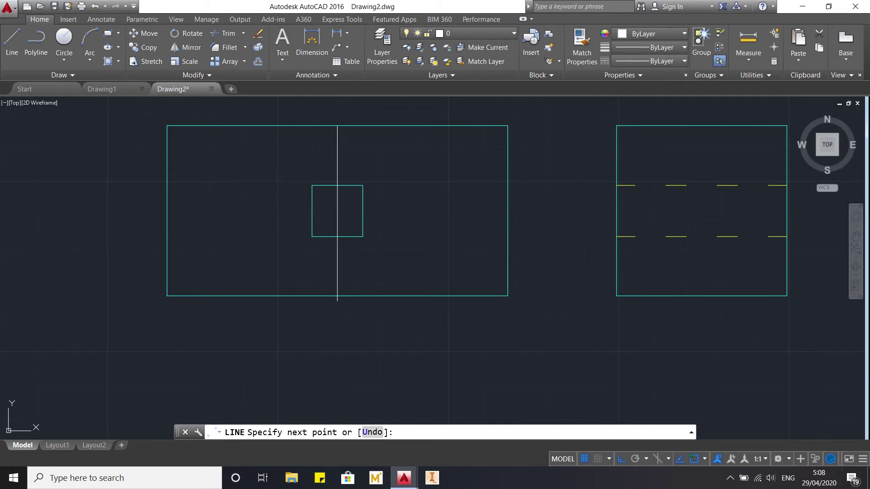
{"action": "key", "text": "Return"}
Stretch the right end of the front view's horizontal centre line slightly past the rectangle's right edge
{"action": "left_click", "coordinate": [484, 209]}
{"action": "left_click", "coordinate": [508, 211]}
{"action": "scroll", "coordinate": [510, 211], "scroll_direction": "up", "scroll_amount": 4}
{"action": "left_click", "coordinate": [513, 211]}
{"action": "scroll", "coordinate": [507, 210], "scroll_direction": "down", "scroll_amount": 4}
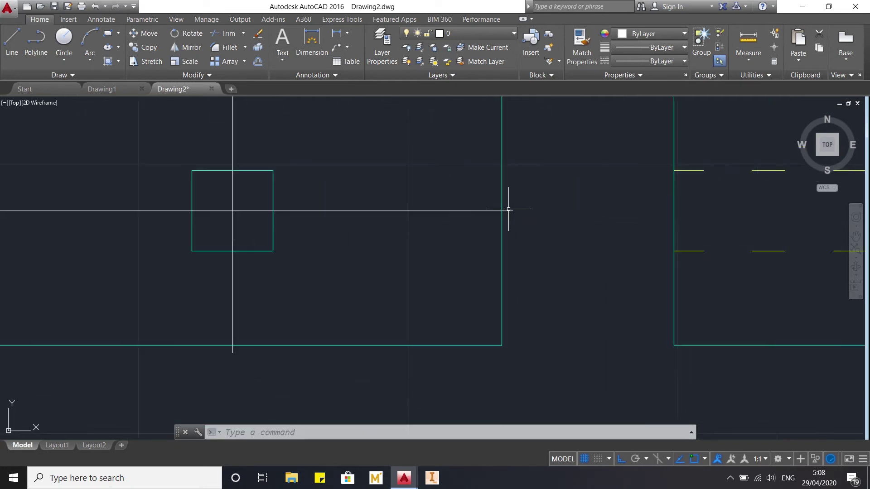
Stretch the upper end of the vertical centre line about 2 mm above the front view's top edge
{"action": "middle_click_drag", "start_coordinate": [310, 139], "coordinate": [340, 229]}
{"action": "left_click", "coordinate": [281, 207]}
{"action": "left_click", "coordinate": [281, 175]}
{"action": "left_click", "coordinate": [282, 178]}
{"action": "left_click", "coordinate": [281, 180]}
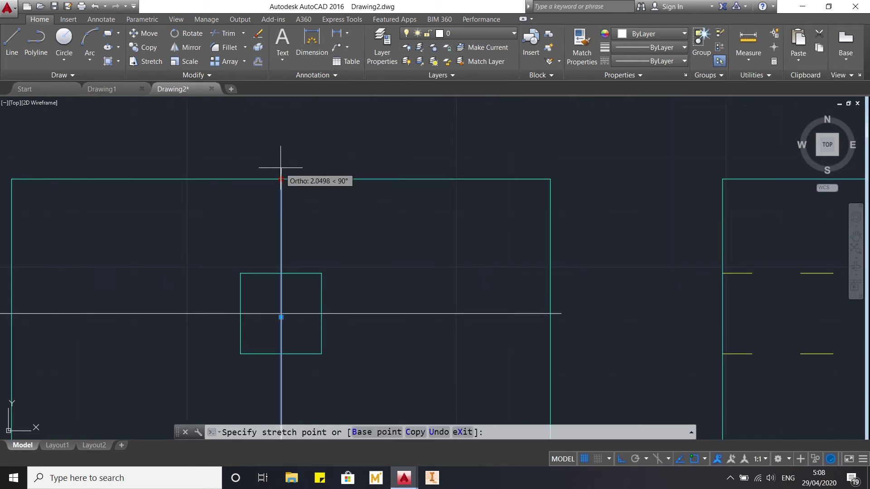
{"action": "left_click", "coordinate": [287, 165]}
{"action": "scroll", "coordinate": [290, 166], "scroll_direction": "down", "scroll_amount": 4}
{"action": "middle_click_drag", "start_coordinate": [416, 184], "coordinate": [288, 189]}
Draw a horizontal line across the side view between the midpoints of its left and right edges
{"action": "type", "text": "l"}
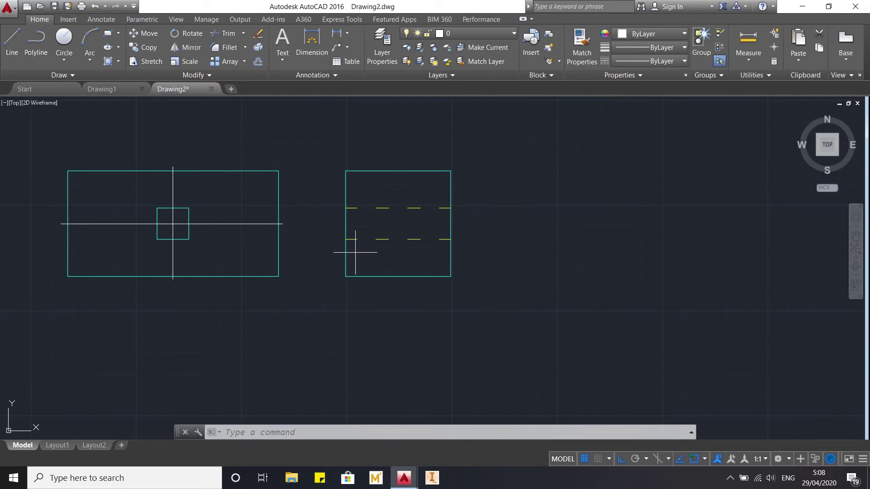
{"action": "key", "text": "Return"}
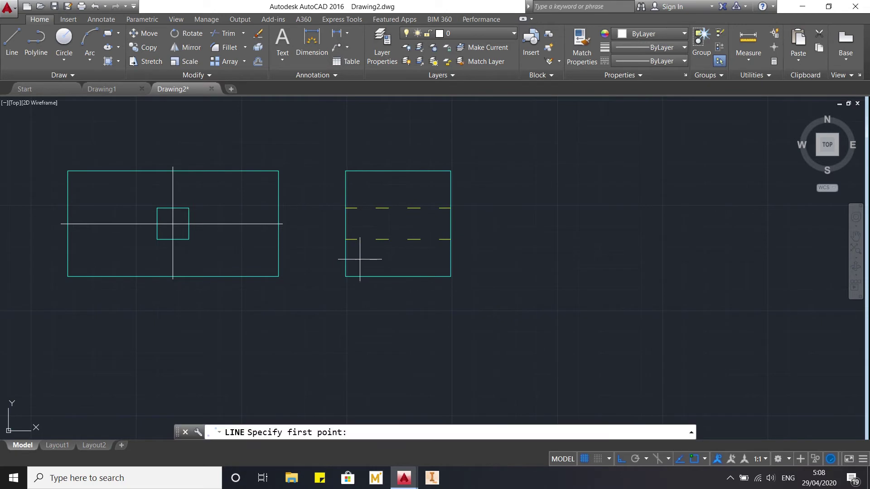
{"action": "type", "text": "mid"}
{"action": "key", "text": "Return"}
{"action": "left_click", "coordinate": [345, 224]}
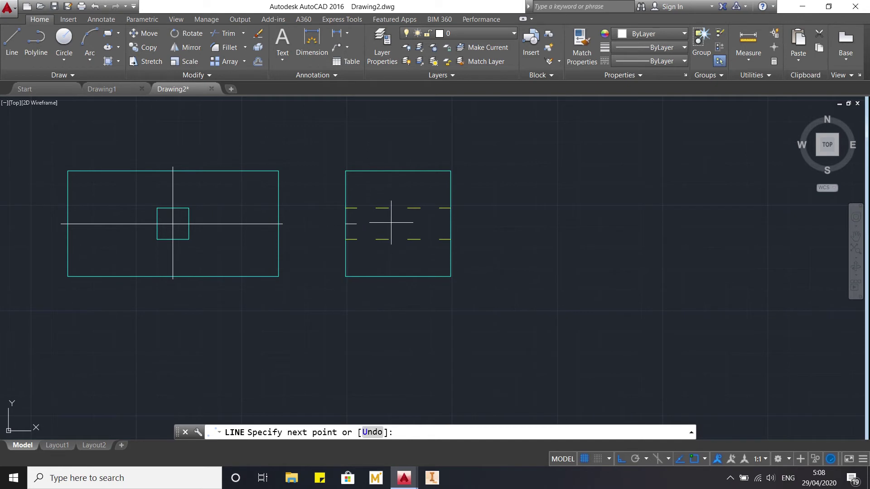
{"action": "type", "text": "mid"}
{"action": "key", "text": "Return"}
{"action": "left_click", "coordinate": [450, 222]}
{"action": "key", "text": "Return"}
{"action": "type", "text": "m"}
{"action": "key", "text": "Return"}
{"action": "key", "text": "Escape"}
Assign the front view's two centre lines and the side view's centre line to the Garis Sumbu layer
{"action": "left_click", "coordinate": [252, 227]}
{"action": "left_click", "coordinate": [244, 218]}
{"action": "left_click", "coordinate": [173, 186]}
{"action": "left_click", "coordinate": [365, 232]}
{"action": "left_click", "coordinate": [371, 203]}
{"action": "left_click", "coordinate": [447, 32]}
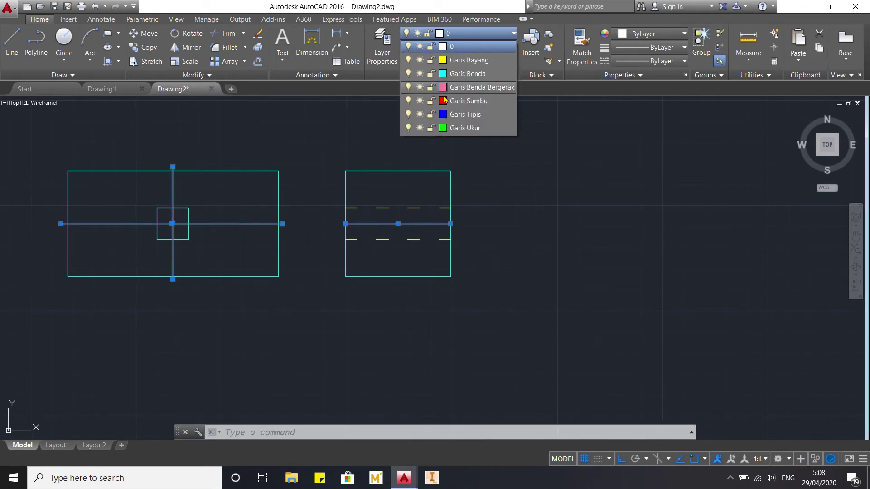
{"action": "left_click", "coordinate": [445, 98]}
{"action": "key", "text": "Escape"}
Examine the lineweight options available for the top edge of the side view
{"action": "scroll", "coordinate": [305, 141], "scroll_direction": "down", "scroll_amount": 3}
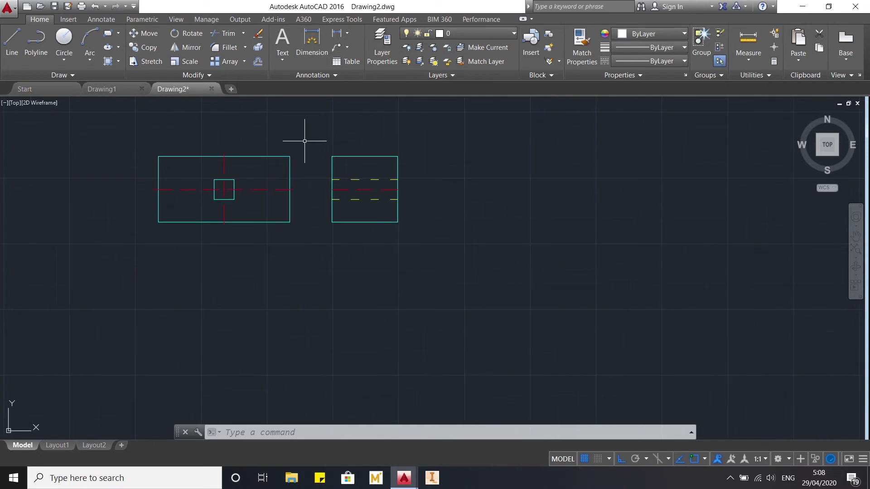
{"action": "middle_click_drag", "start_coordinate": [304, 141], "coordinate": [423, 205]}
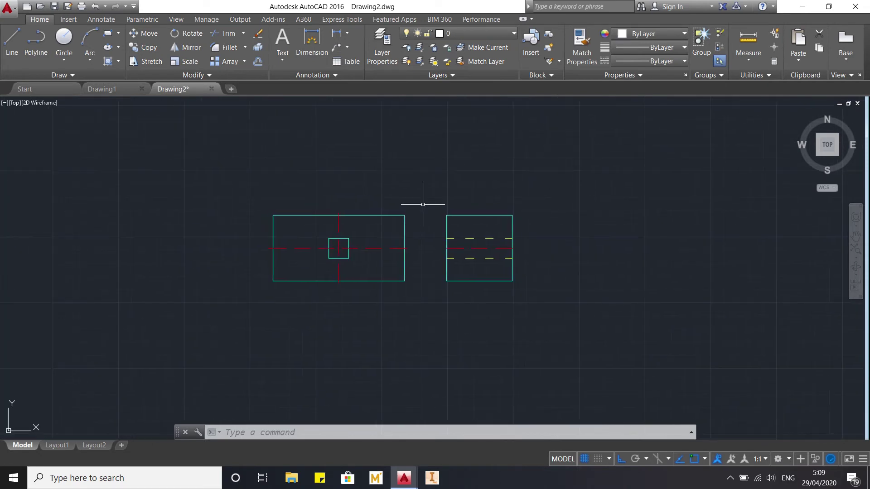
{"action": "scroll", "coordinate": [416, 208], "scroll_direction": "up", "scroll_amount": 2}
{"action": "mouse_move", "coordinate": [405, 203]}
{"action": "middle_mouse_down"}
{"action": "mouse_move", "coordinate": [415, 179]}
{"action": "mouse_move", "coordinate": [409, 170]}
{"action": "middle_mouse_up"}
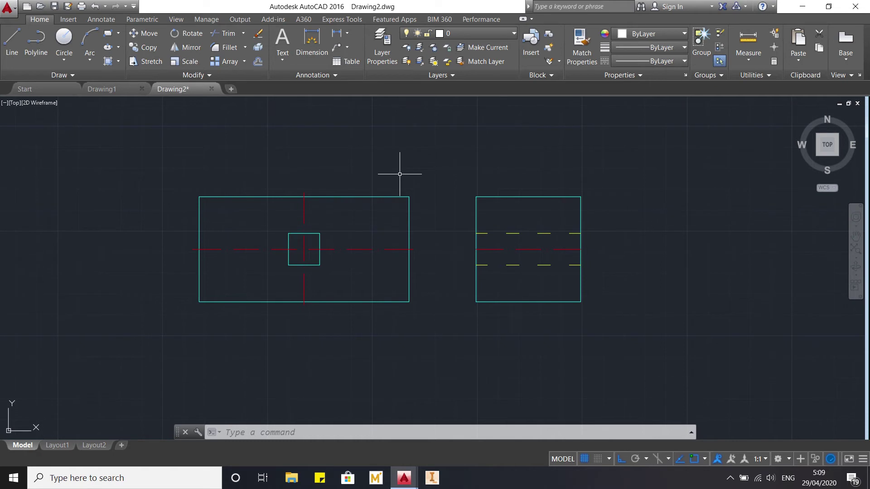
{"action": "left_click", "coordinate": [474, 203]}
{"action": "left_click", "coordinate": [585, 164]}
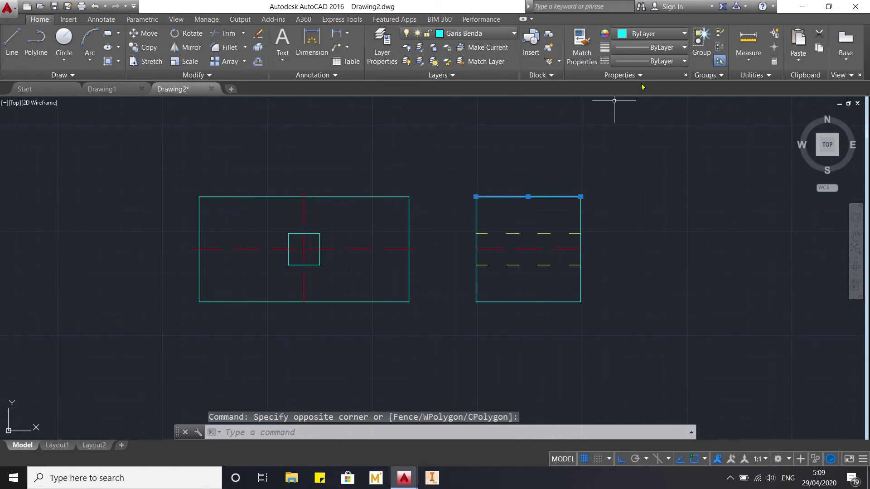
{"action": "left_click", "coordinate": [648, 60]}
{"action": "left_click", "coordinate": [650, 50]}
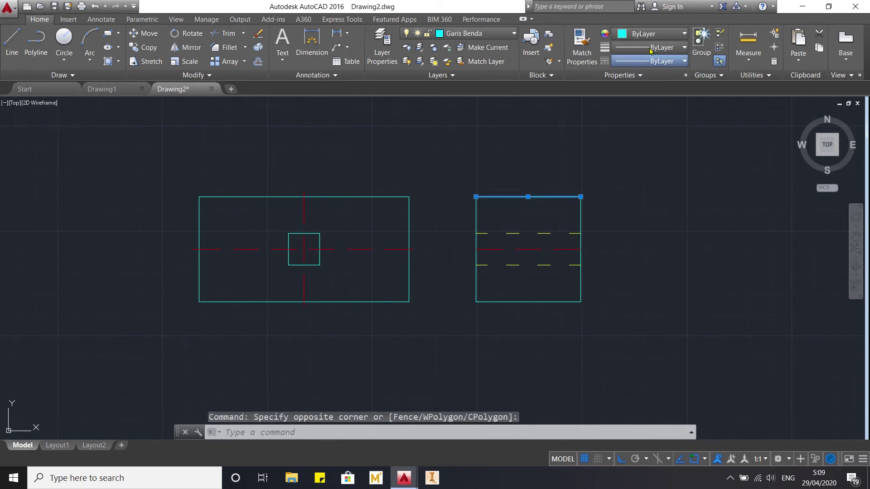
{"action": "left_click", "coordinate": [651, 50]}
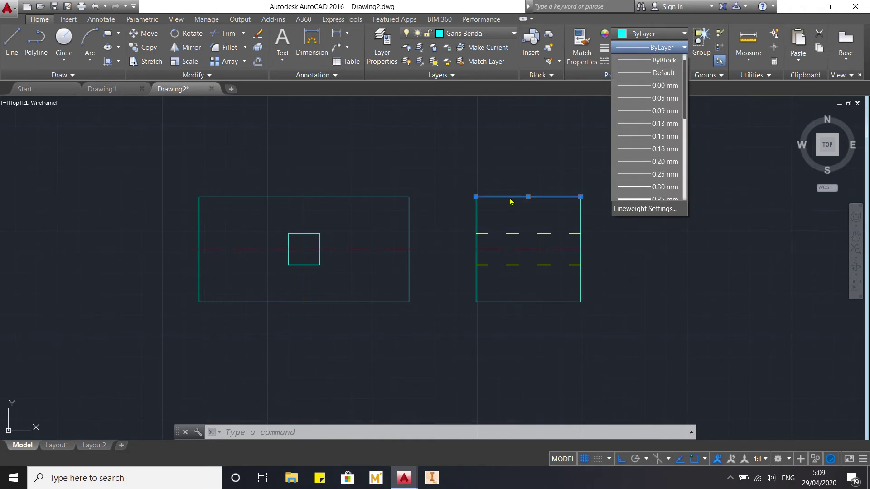
{"action": "key", "text": "Escape"}
{"action": "key", "text": "Escape"}
Examine the layer properties and the lineweight setting of layer 0 without changing anything
{"action": "left_click", "coordinate": [387, 38]}
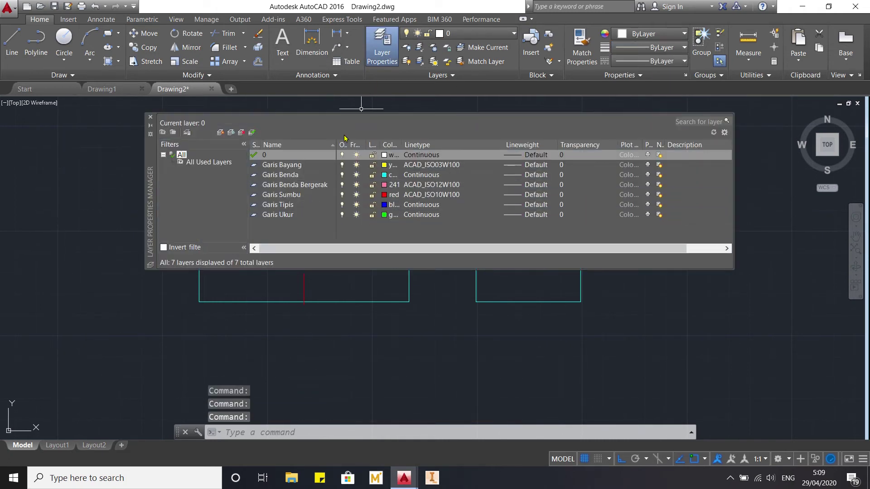
{"action": "left_click", "coordinate": [524, 157]}
{"action": "key", "text": "Escape"}
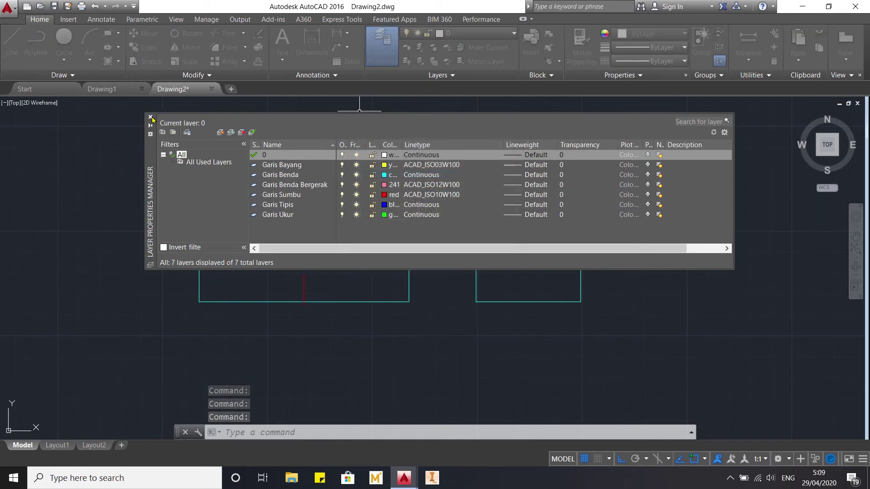
{"action": "left_click", "coordinate": [151, 118]}
{"action": "key", "text": "Escape"}
{"action": "mouse_move", "coordinate": [369, 221]}
{"action": "middle_mouse_down"}
{"action": "mouse_move", "coordinate": [401, 233]}
{"action": "mouse_move", "coordinate": [390, 222]}
{"action": "middle_mouse_up"}
{"action": "key", "text": "Escape"}
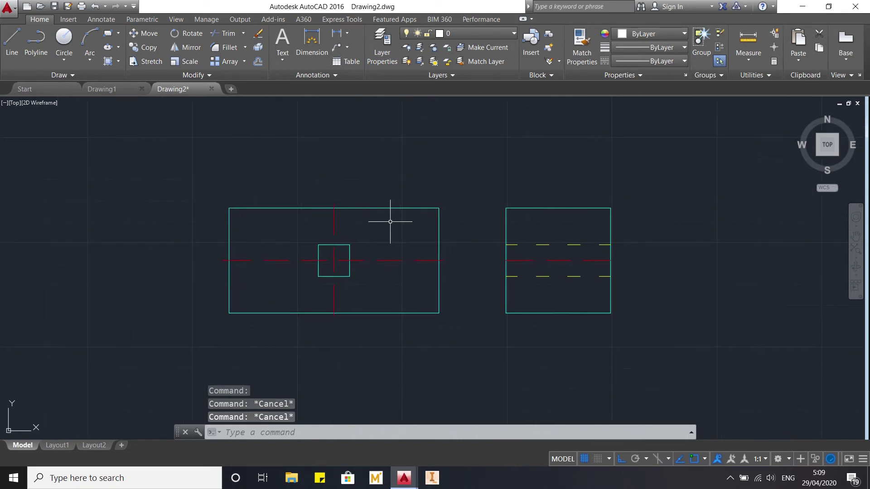
{"action": "key", "text": "Escape"}
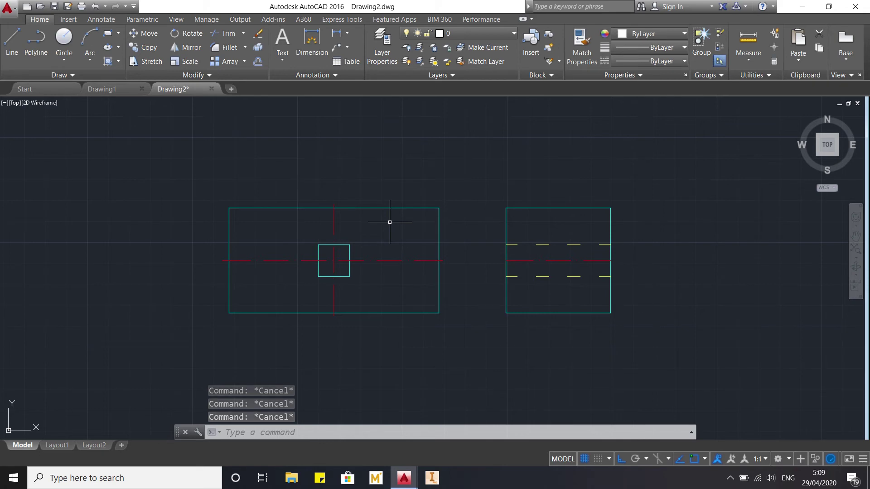
{"action": "key", "text": "ctrl+p"}
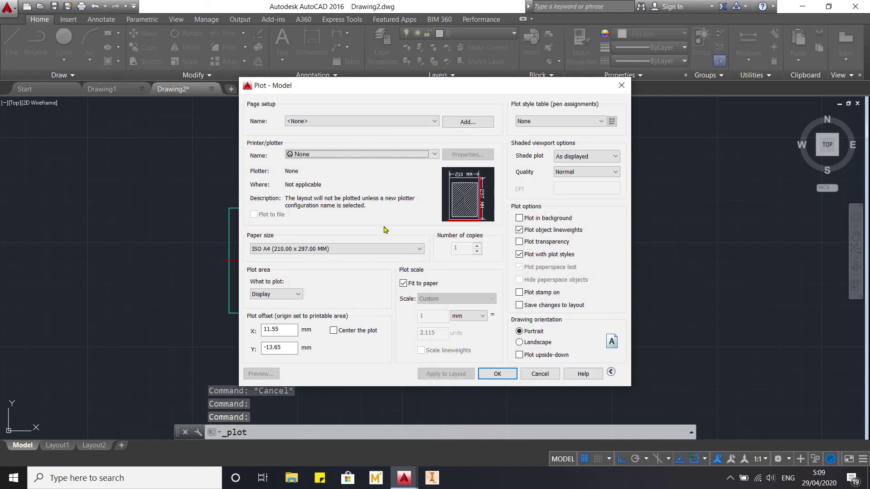
{"action": "left_click", "coordinate": [626, 89]}
Draw a rectangular frame enclosing both the front view and the side view, leaving a margin on all sides
{"action": "type", "text": "re"}
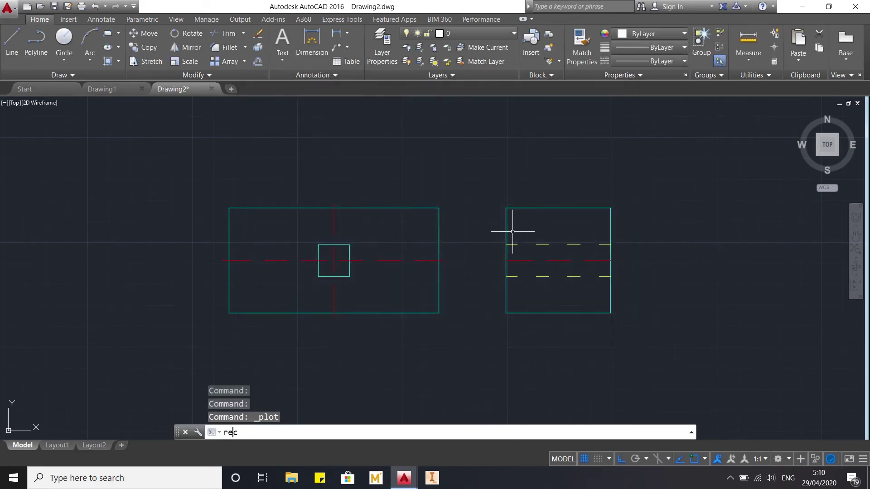
{"action": "type", "text": "c"}
{"action": "key", "text": "Return"}
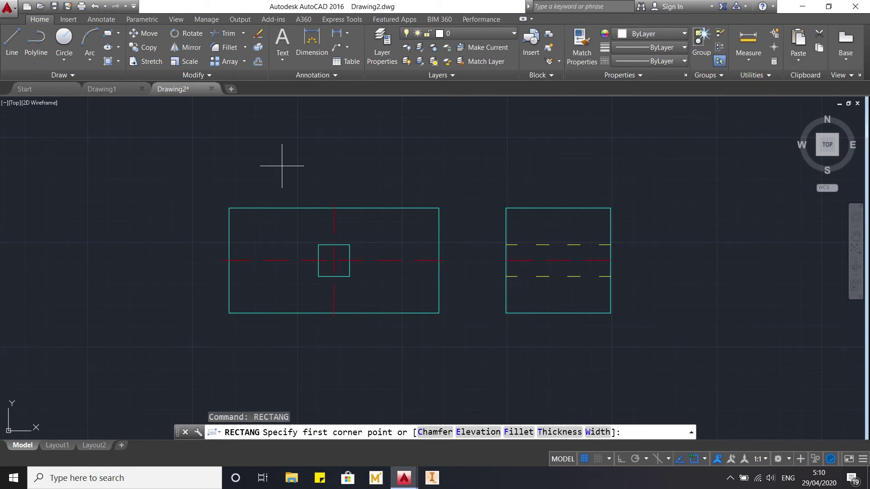
{"action": "left_click", "coordinate": [202, 147]}
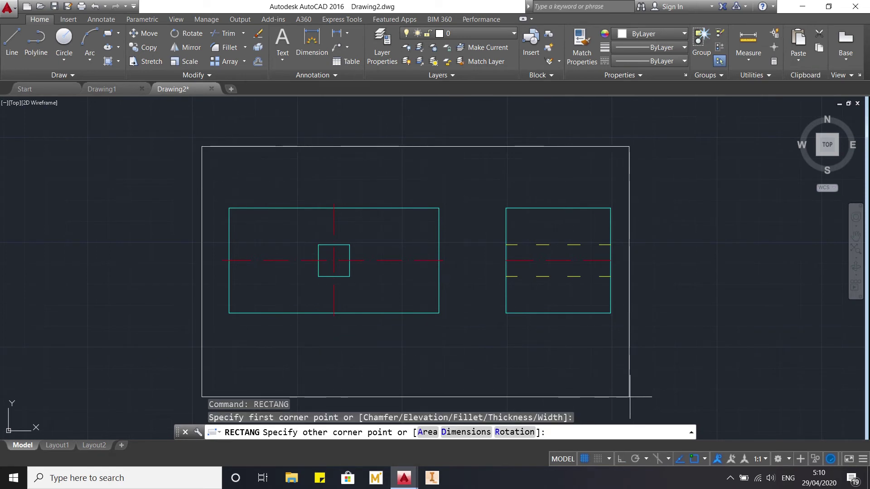
{"action": "scroll", "coordinate": [588, 307], "scroll_direction": "down", "scroll_amount": 5}
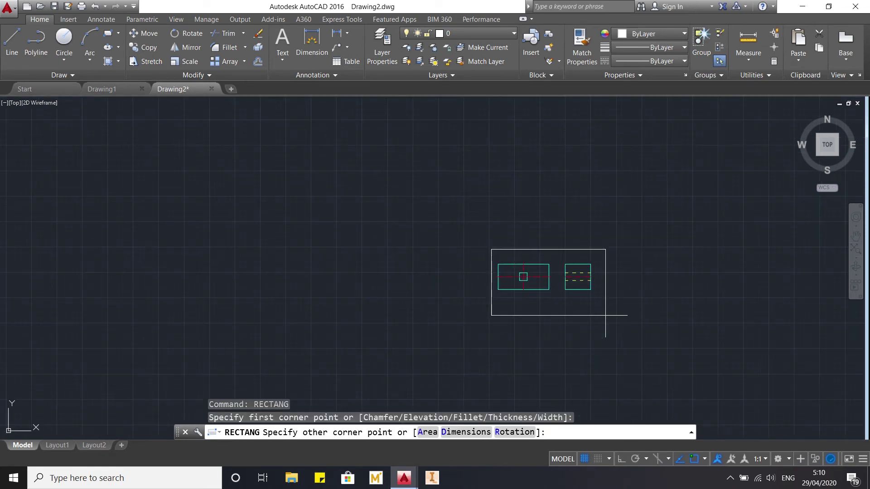
{"action": "scroll", "coordinate": [598, 309], "scroll_direction": "up", "scroll_amount": 1}
{"action": "key", "text": "Escape"}
{"action": "key", "text": "Return"}
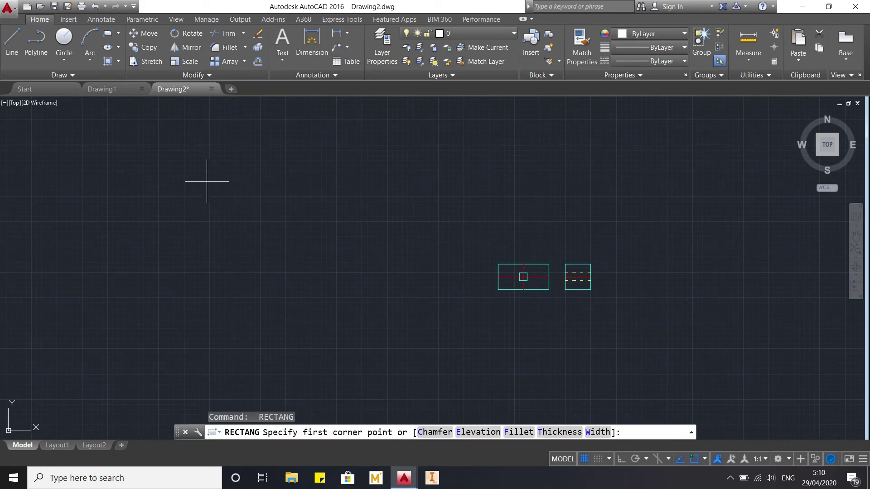
{"action": "left_click", "coordinate": [474, 233]}
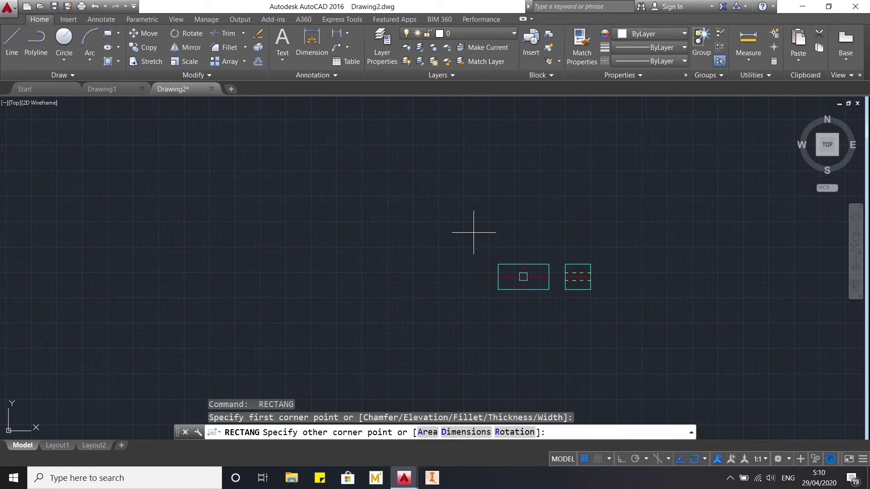
{"action": "left_click", "coordinate": [613, 334]}
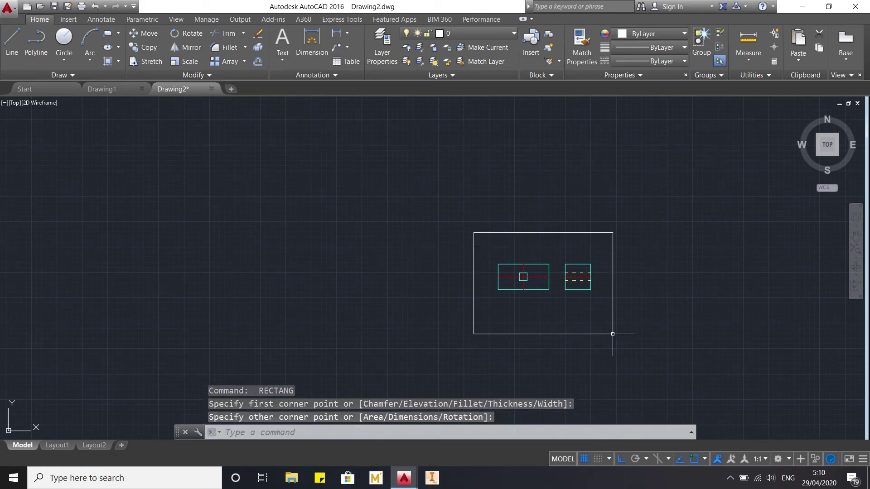
{"action": "key", "text": "Escape"}
{"action": "key", "text": "Escape"}
Start plotting the model and choose DWG To PDF.pc3 as the plotter
{"action": "mouse_move", "coordinate": [592, 264]}
{"action": "middle_mouse_down"}
{"action": "mouse_move", "coordinate": [447, 245]}
{"action": "mouse_move", "coordinate": [490, 222]}
{"action": "middle_mouse_up"}
{"action": "key", "text": "Escape"}
{"action": "scroll", "coordinate": [453, 247], "scroll_direction": "up", "scroll_amount": 2}
{"action": "key", "text": "ctrl+p"}
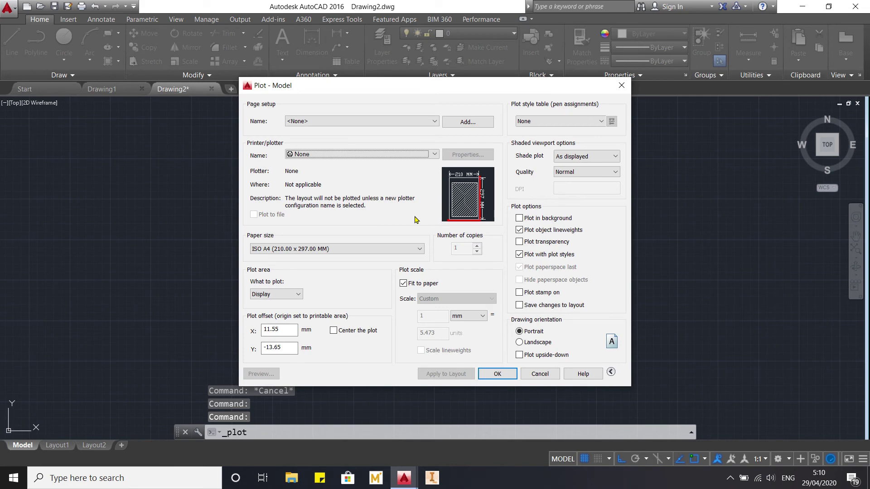
{"action": "left_click", "coordinate": [397, 154]}
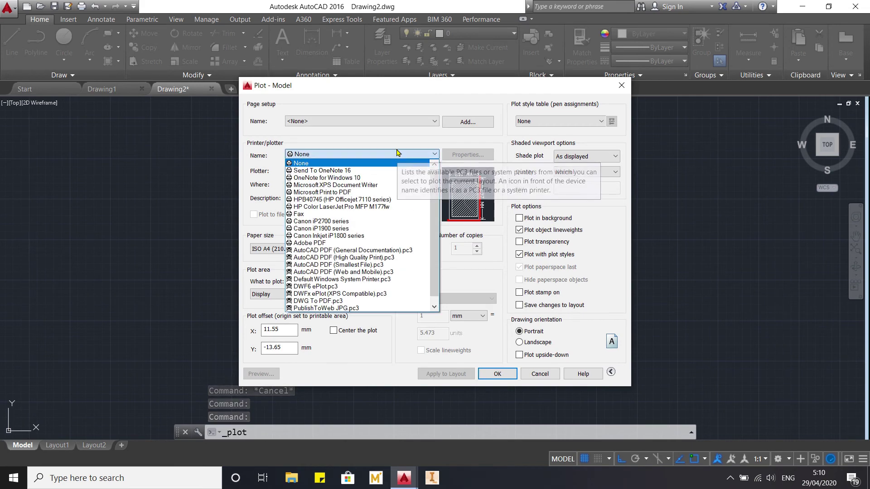
{"action": "scroll", "coordinate": [397, 156], "scroll_direction": "down", "scroll_amount": 1}
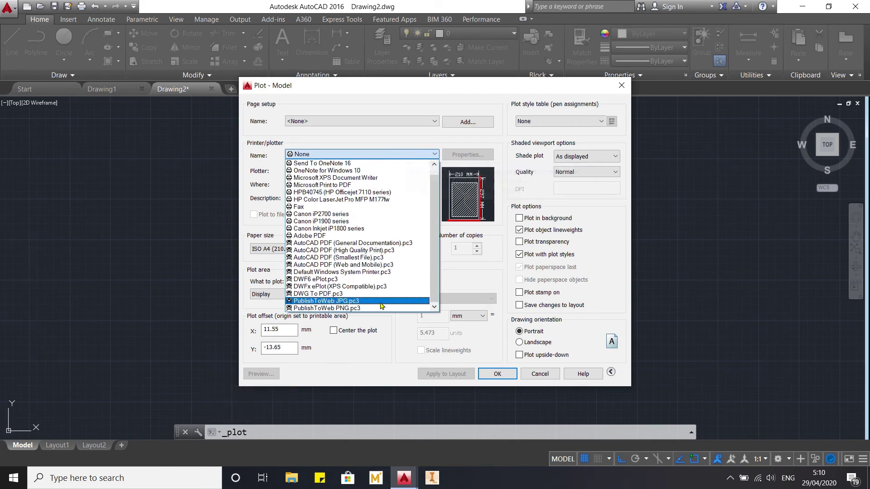
{"action": "left_click", "coordinate": [327, 294]}
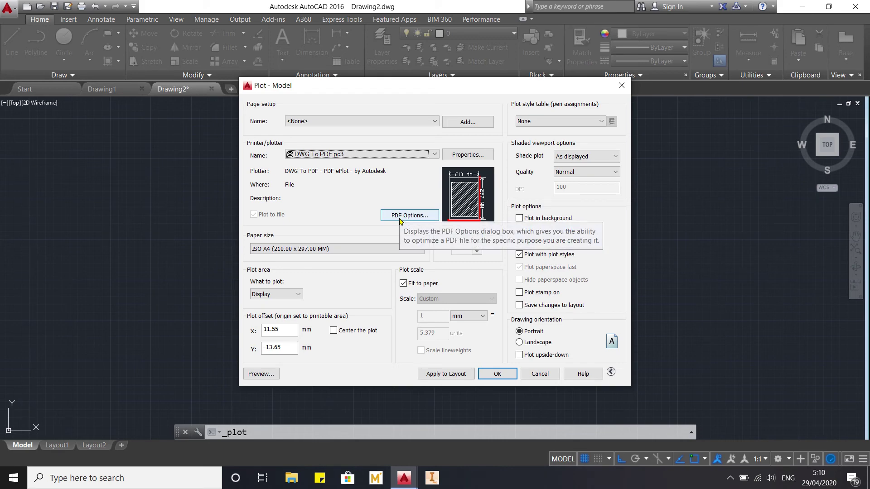
Set the plot's paper size to ISO full bleed A3 (420.00 x 297.00 MM)
{"action": "left_click", "coordinate": [366, 249]}
{"action": "scroll", "coordinate": [369, 297], "scroll_direction": "down", "scroll_amount": 10}
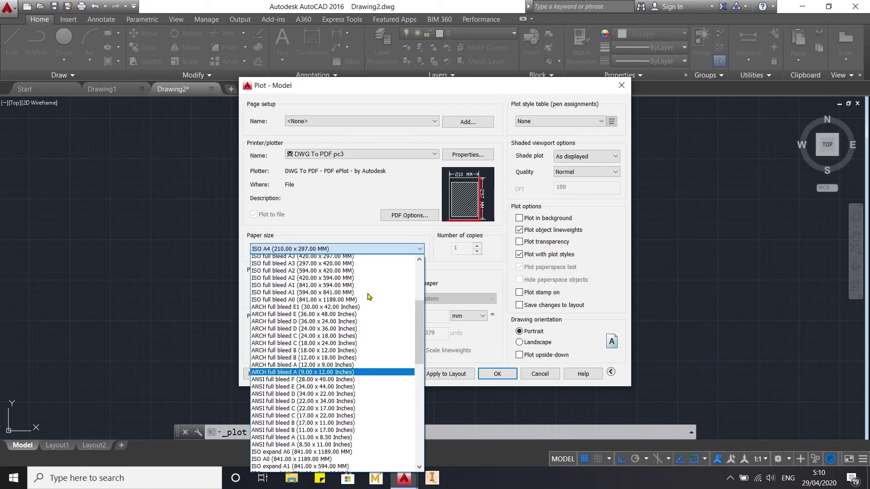
{"action": "scroll", "coordinate": [369, 297], "scroll_direction": "up", "scroll_amount": 6}
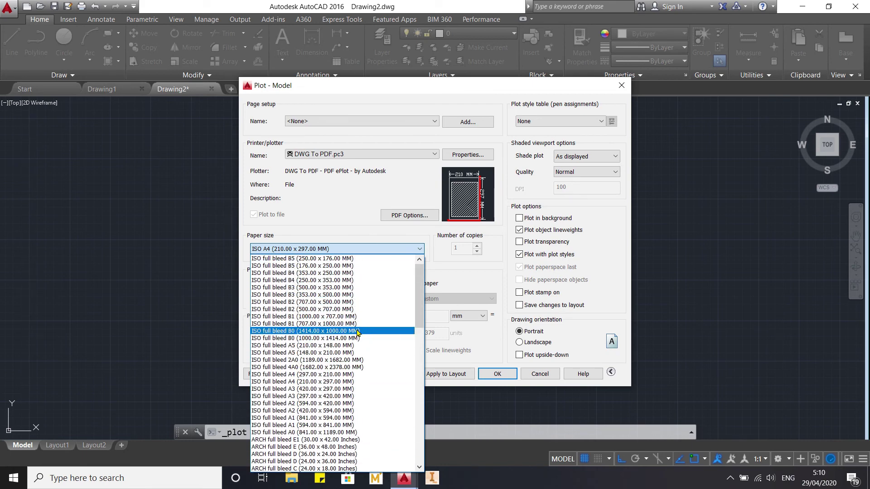
{"action": "left_click", "coordinate": [355, 388]}
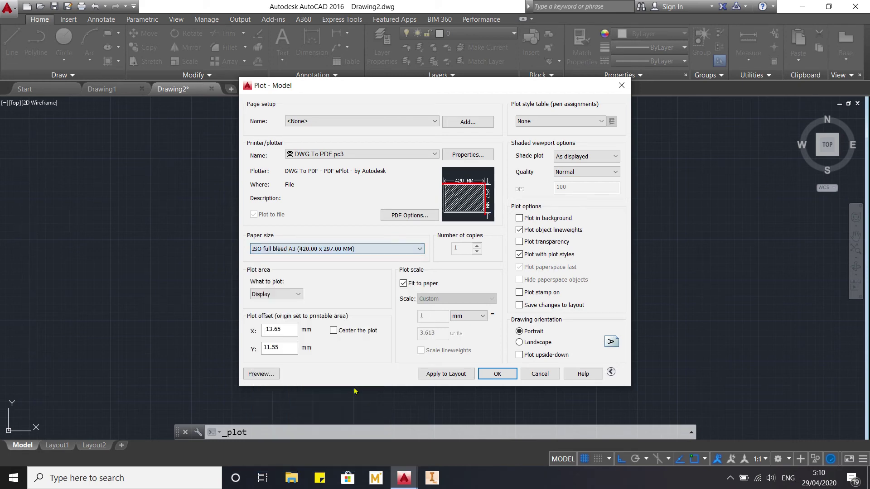
Set the plot area to a window spanning opposite corners of the rectangular frame around the views
{"action": "left_click", "coordinate": [290, 295]}
{"action": "left_click", "coordinate": [286, 326]}
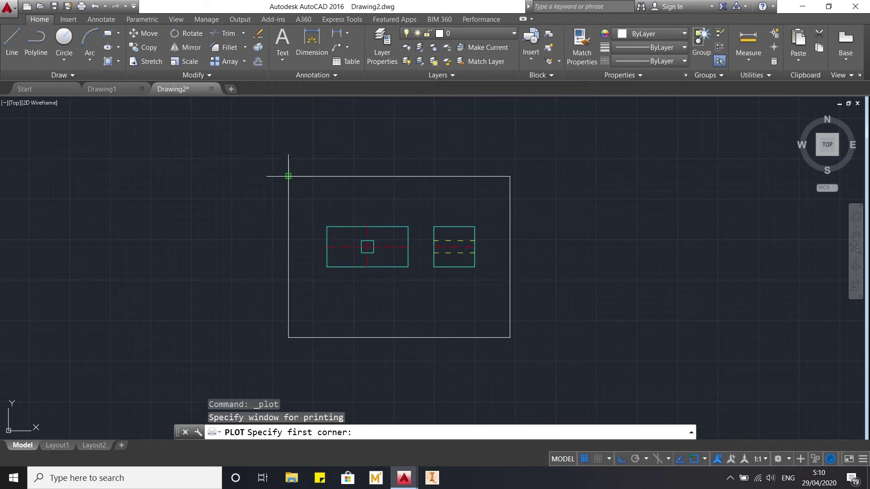
{"action": "left_click", "coordinate": [288, 176]}
{"action": "left_click", "coordinate": [510, 338]}
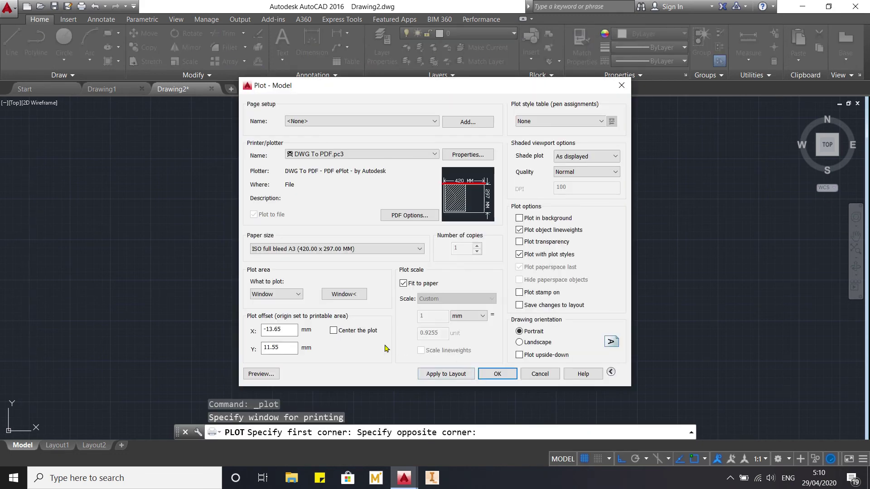
Centre the plot, set the drawing orientation to Landscape, and apply these settings to the layout
{"action": "left_click", "coordinate": [334, 331]}
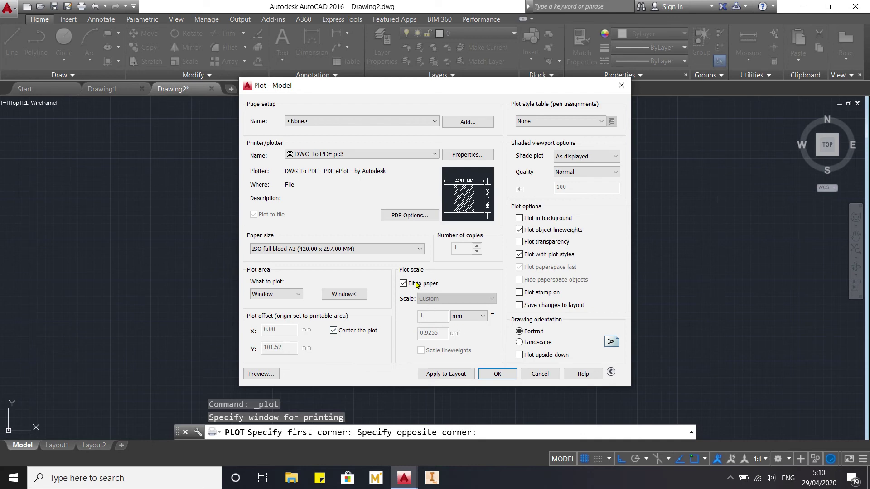
{"action": "left_click", "coordinate": [522, 345]}
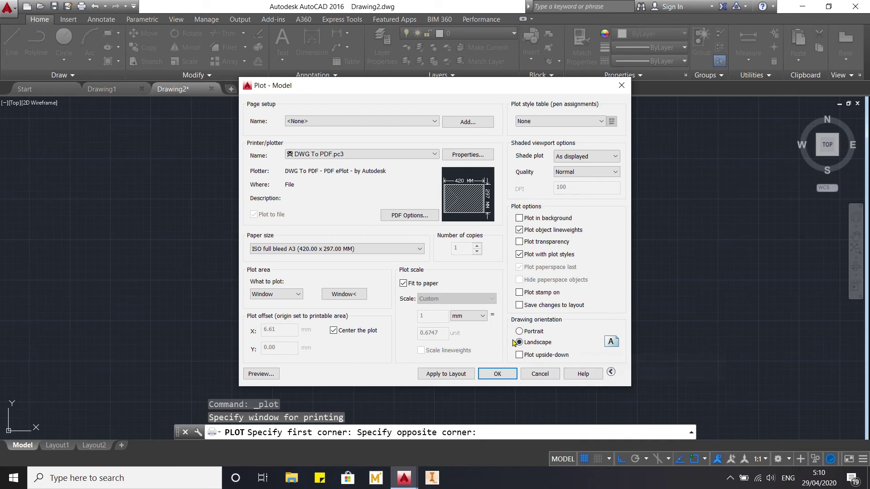
{"action": "left_click", "coordinate": [456, 377]}
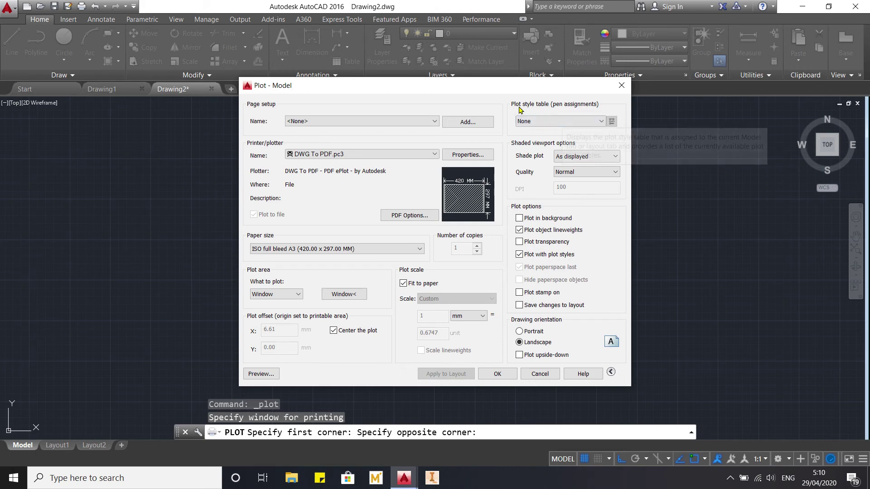
Assign the monochrome.ctb plot style table to the plot
{"action": "left_click", "coordinate": [551, 124]}
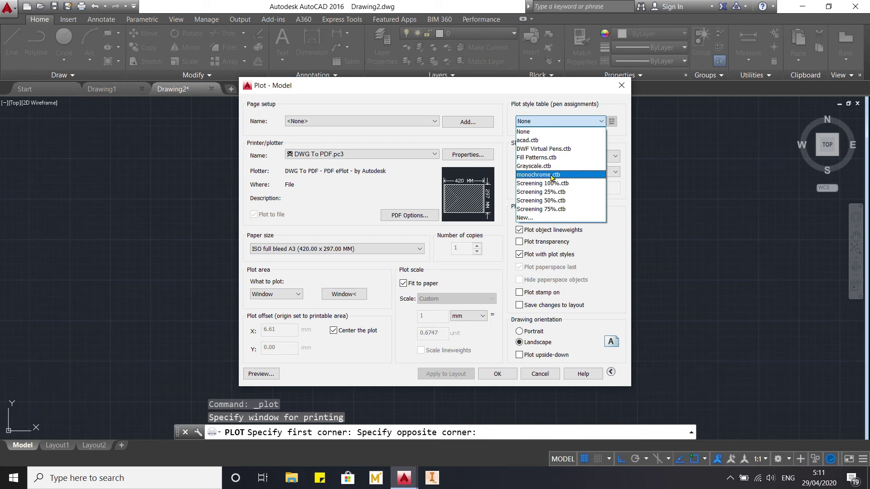
{"action": "left_click", "coordinate": [552, 175]}
{"action": "left_click", "coordinate": [493, 262]}
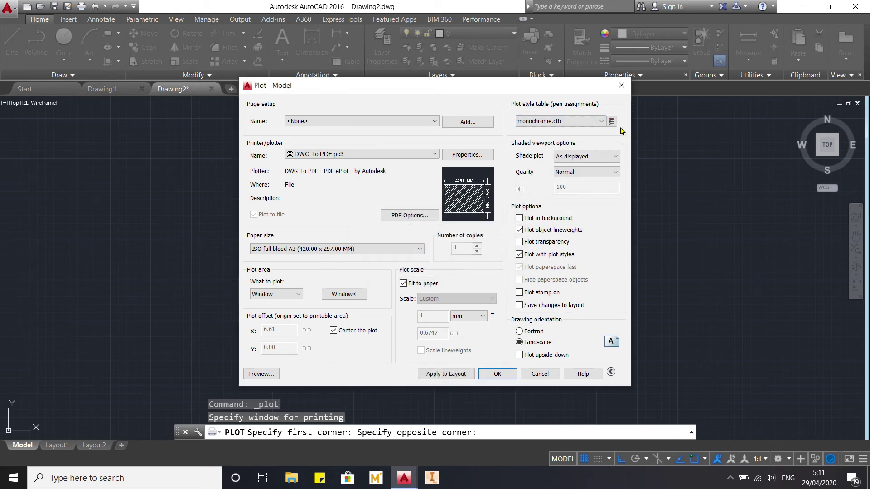
Edit the monochrome.ctb plot styles and set the lineweight of all colours, Color 1 through Color 255, to 0.2500 mm
{"action": "left_click", "coordinate": [612, 121]}
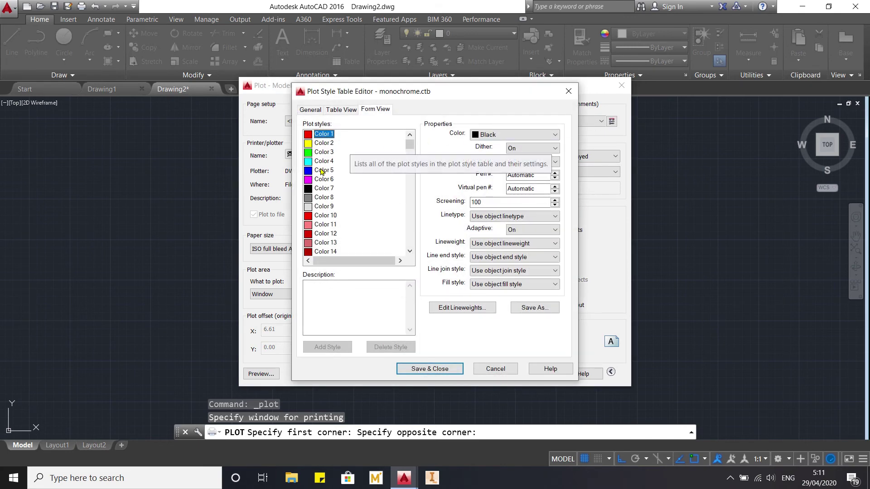
{"action": "scroll", "coordinate": [320, 171], "scroll_direction": "down", "scroll_amount": 20}
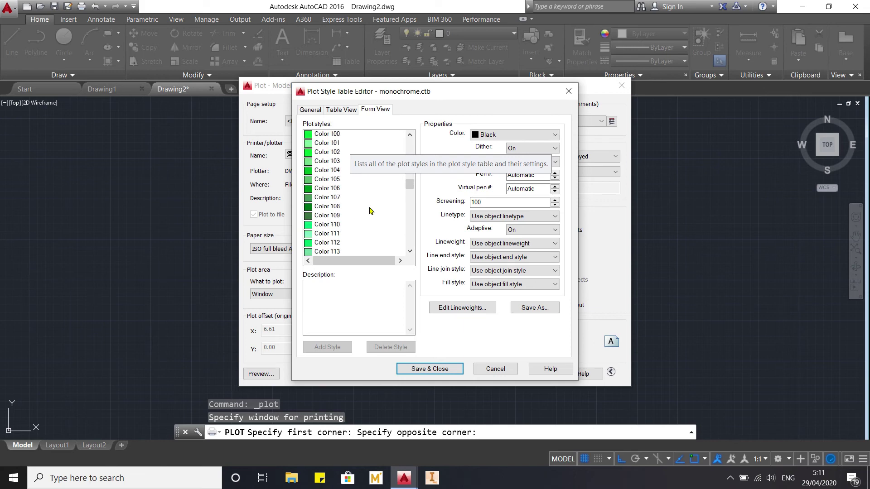
{"action": "left_click_drag", "start_coordinate": [410, 185], "coordinate": [419, 139]}
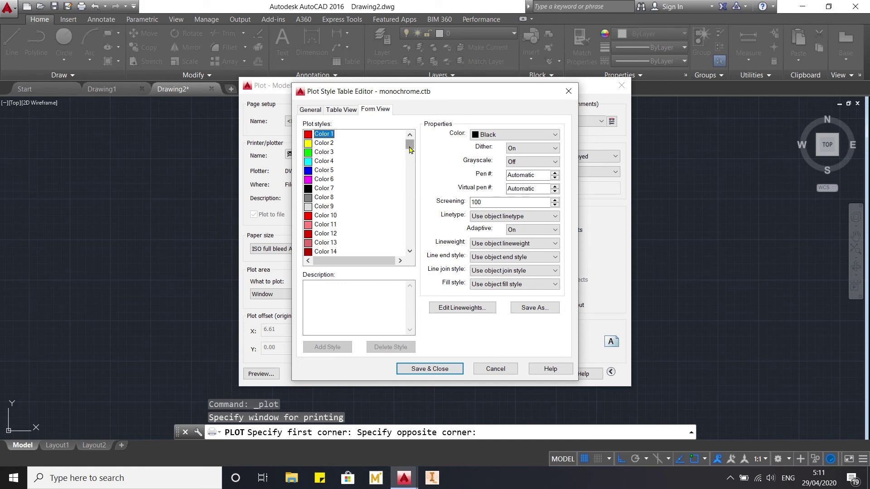
{"action": "left_click_drag", "start_coordinate": [408, 147], "coordinate": [387, 245]}
{"action": "left_click", "coordinate": [336, 245], "text": "shift"}
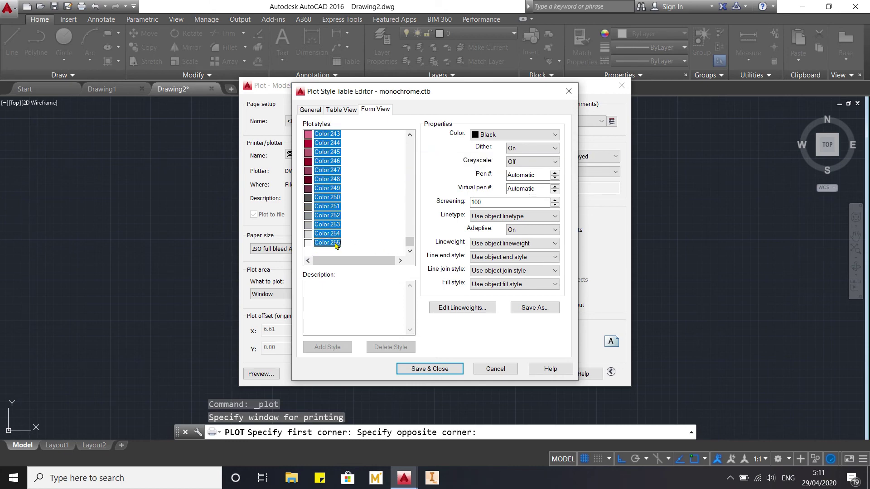
{"action": "left_click_drag", "start_coordinate": [409, 243], "coordinate": [424, 137]}
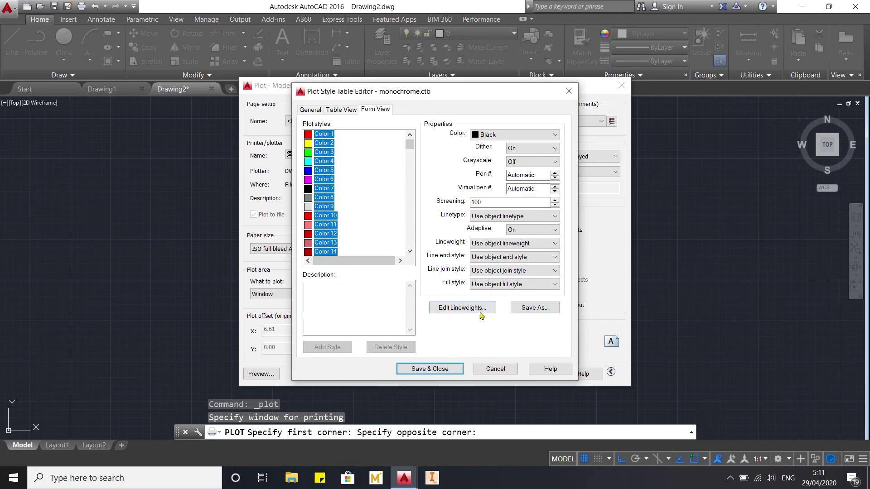
{"action": "left_click", "coordinate": [519, 244]}
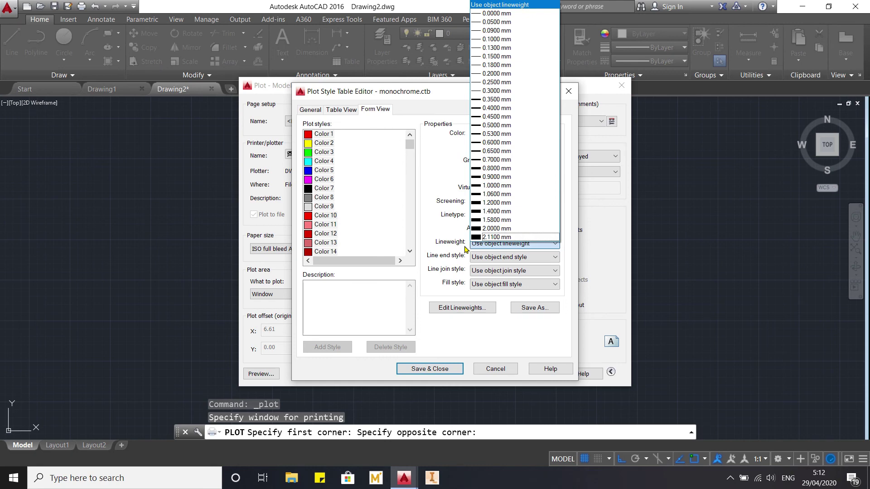
{"action": "left_click", "coordinate": [479, 244]}
{"action": "left_click", "coordinate": [489, 245]}
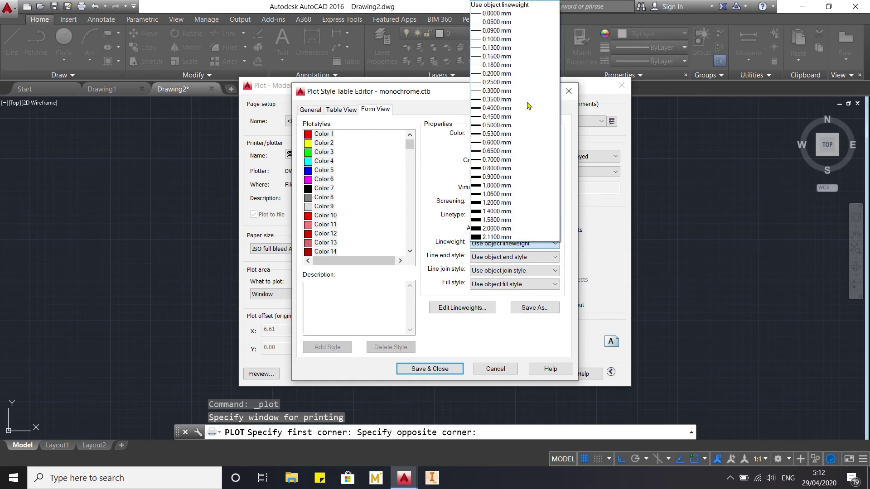
{"action": "left_click", "coordinate": [514, 82]}
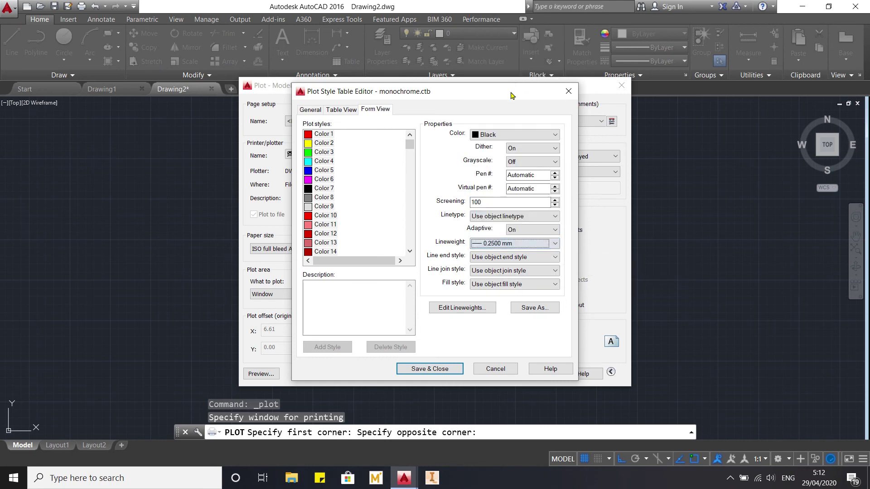
Set the lineweight of the Color 4 plot style to 0.3500 mm and save the plot style table
{"action": "left_click", "coordinate": [369, 197]}
{"action": "left_click", "coordinate": [349, 179]}
{"action": "left_click", "coordinate": [329, 163]}
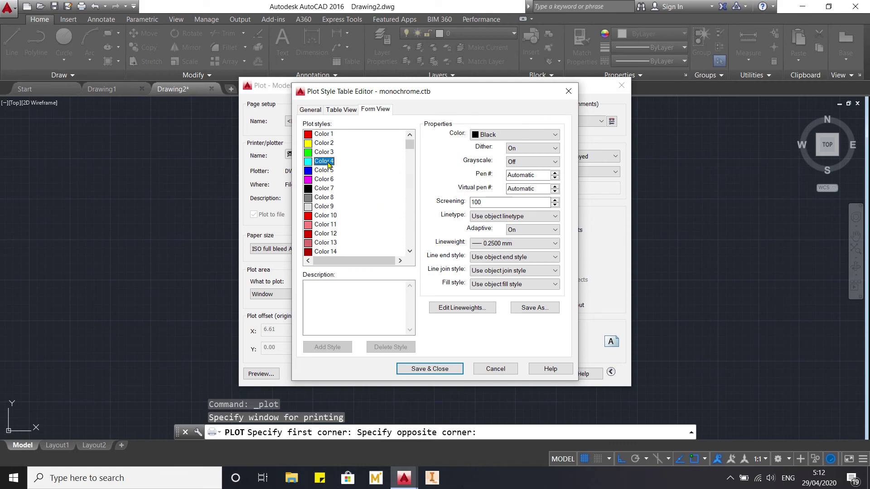
{"action": "left_click", "coordinate": [533, 244]}
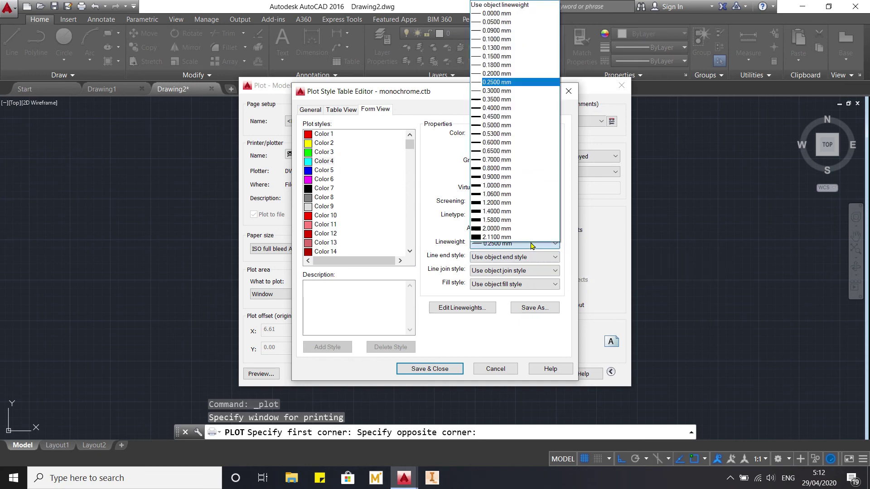
{"action": "left_click", "coordinate": [514, 100]}
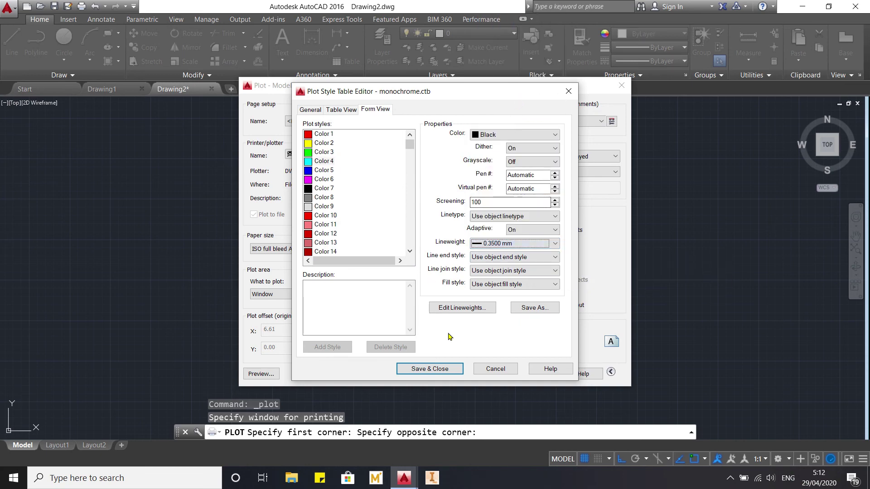
{"action": "left_click", "coordinate": [451, 368]}
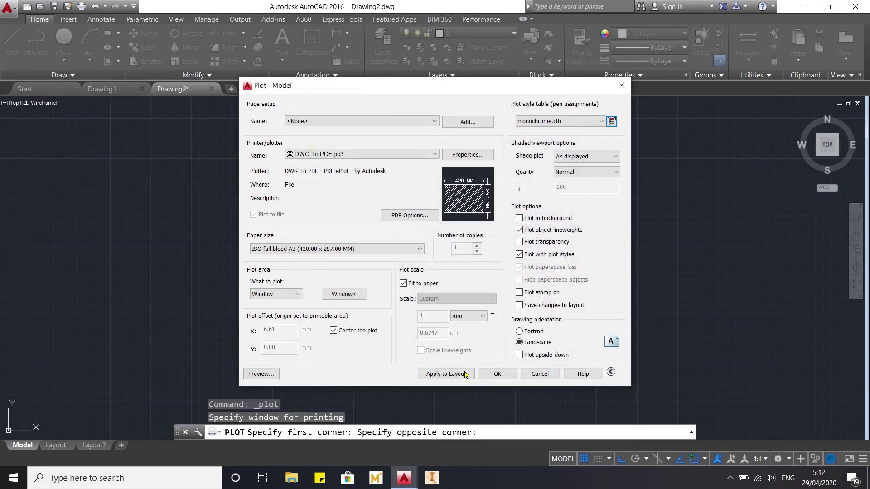
Preview the plot and examine the line thickness of the frame, outlines, hidden lines and centre lines up close
{"action": "left_click", "coordinate": [261, 374]}
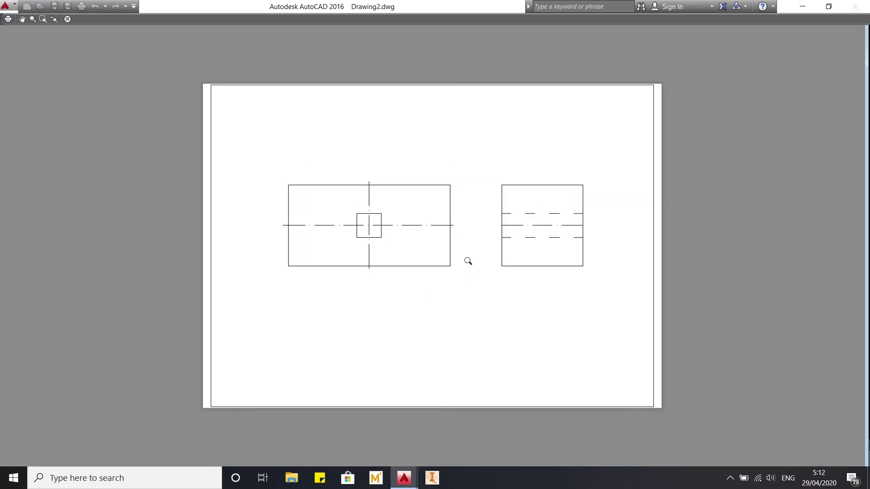
{"action": "scroll", "coordinate": [544, 192], "scroll_direction": "up", "scroll_amount": 6}
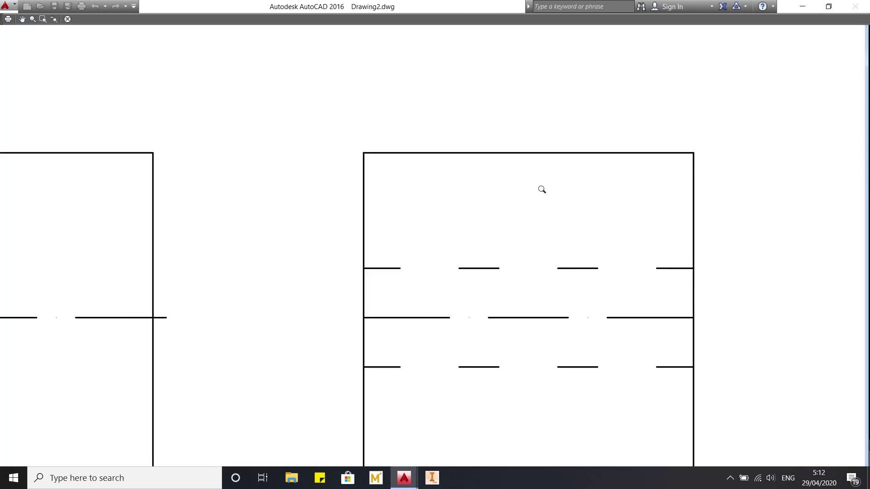
{"action": "scroll", "coordinate": [542, 187], "scroll_direction": "down", "scroll_amount": 4}
{"action": "scroll", "coordinate": [539, 185], "scroll_direction": "up", "scroll_amount": 2}
{"action": "scroll", "coordinate": [539, 184], "scroll_direction": "down", "scroll_amount": 3}
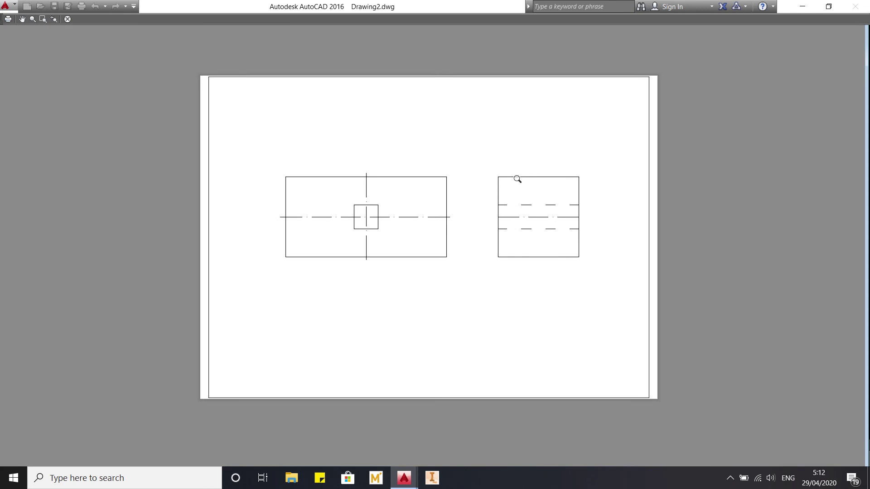
{"action": "scroll", "coordinate": [501, 176], "scroll_direction": "up", "scroll_amount": 2}
{"action": "scroll", "coordinate": [503, 177], "scroll_direction": "up", "scroll_amount": 1}
{"action": "scroll", "coordinate": [504, 177], "scroll_direction": "down", "scroll_amount": 1}
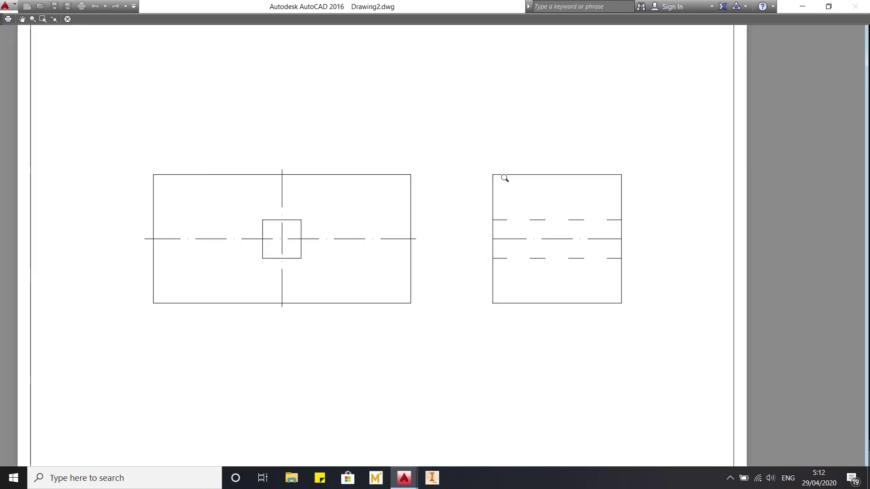
{"action": "scroll", "coordinate": [505, 177], "scroll_direction": "up", "scroll_amount": 3}
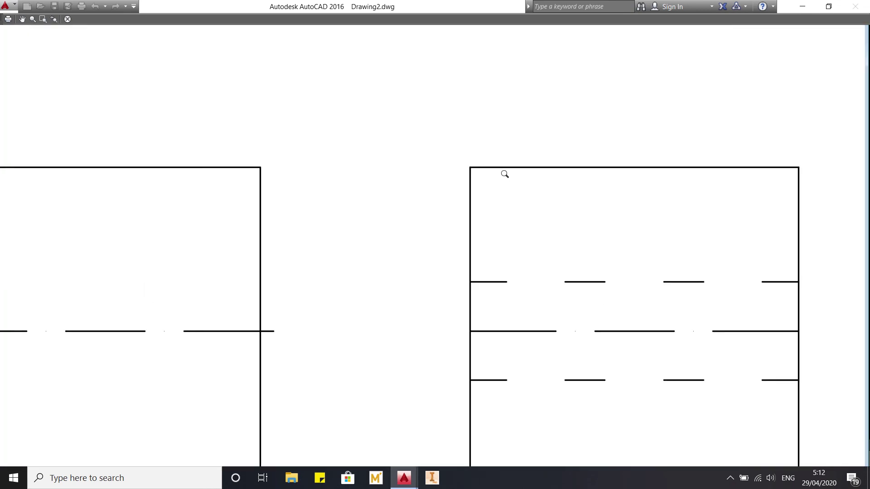
{"action": "scroll", "coordinate": [505, 174], "scroll_direction": "down", "scroll_amount": 2}
{"action": "scroll", "coordinate": [505, 174], "scroll_direction": "up", "scroll_amount": 1}
{"action": "scroll", "coordinate": [506, 173], "scroll_direction": "down", "scroll_amount": 1}
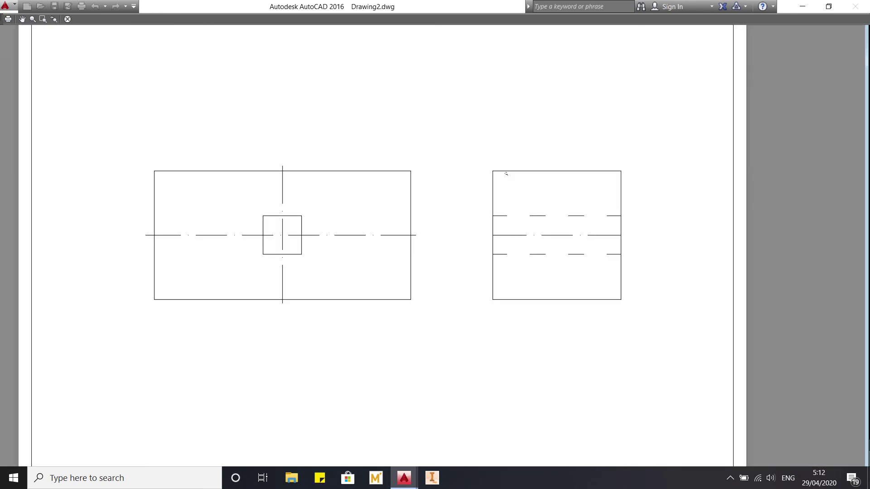
{"action": "scroll", "coordinate": [506, 173], "scroll_direction": "down", "scroll_amount": 1}
{"action": "scroll", "coordinate": [505, 168], "scroll_direction": "up", "scroll_amount": 1}
{"action": "scroll", "coordinate": [504, 166], "scroll_direction": "down", "scroll_amount": 1}
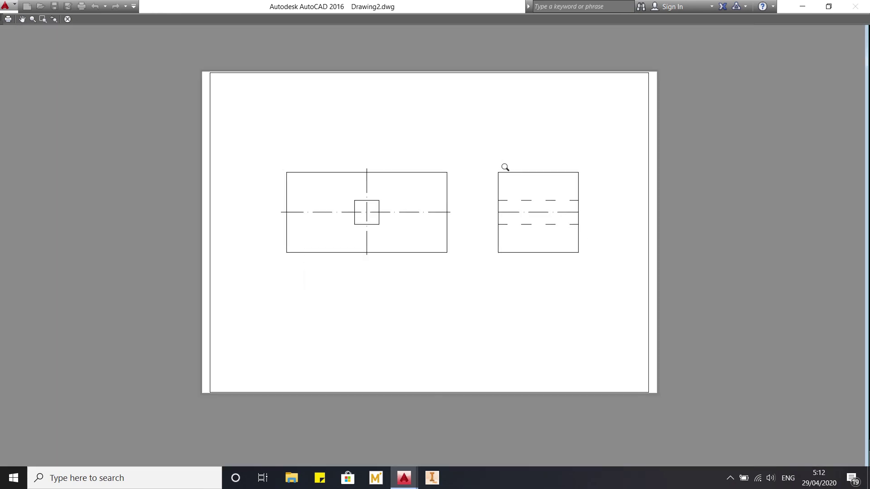
{"action": "scroll", "coordinate": [505, 167], "scroll_direction": "up", "scroll_amount": 1}
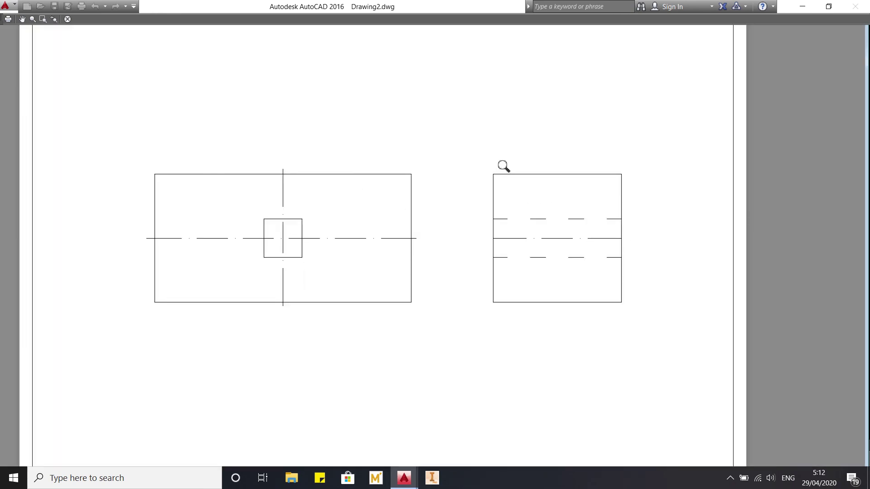
{"action": "scroll", "coordinate": [504, 166], "scroll_direction": "down", "scroll_amount": 1}
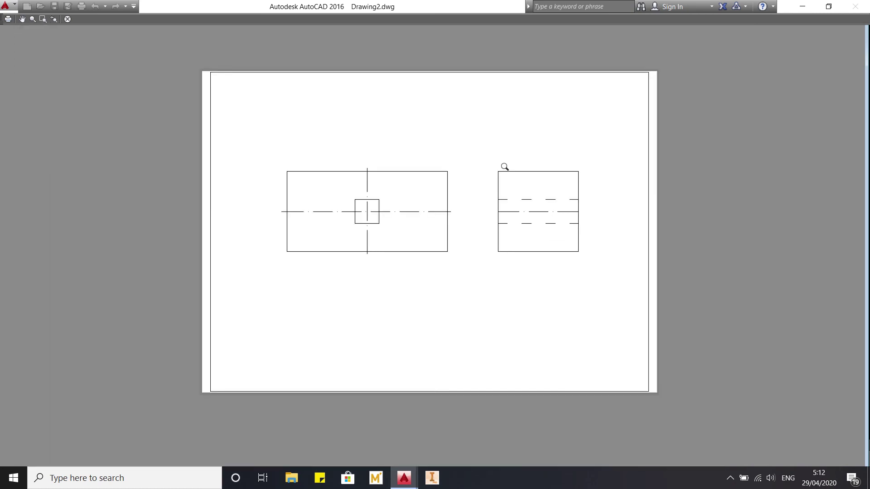
{"action": "key", "text": "Escape"}
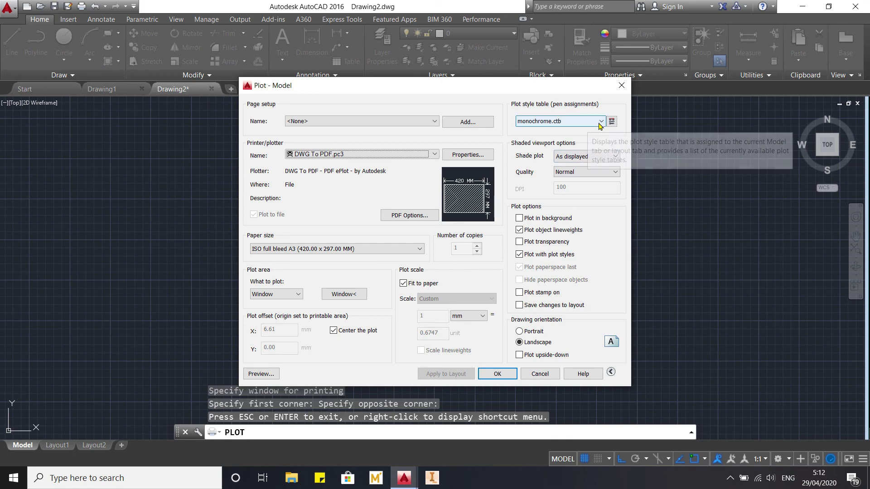
Edit the monochrome.ctb plot styles, set the lineweight of Color 1 through Color 255 to 0.1500 mm, and save the table
{"action": "left_click", "coordinate": [612, 122]}
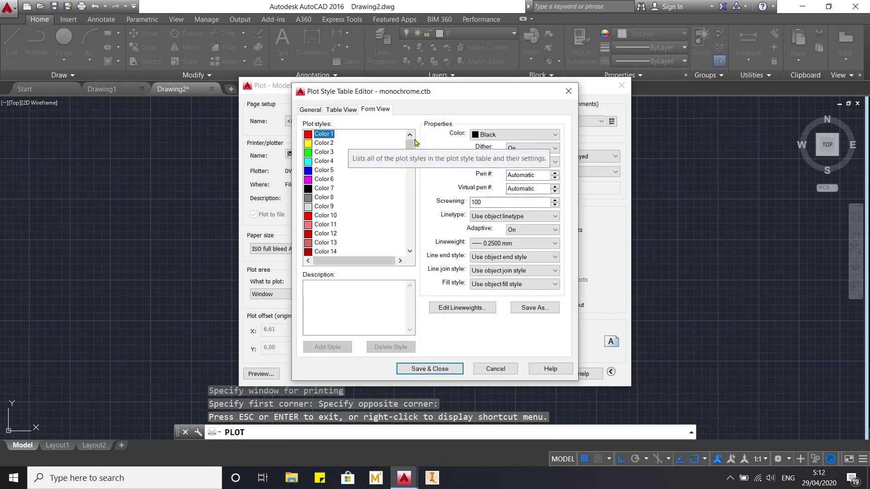
{"action": "left_click_drag", "start_coordinate": [410, 145], "coordinate": [352, 244]}
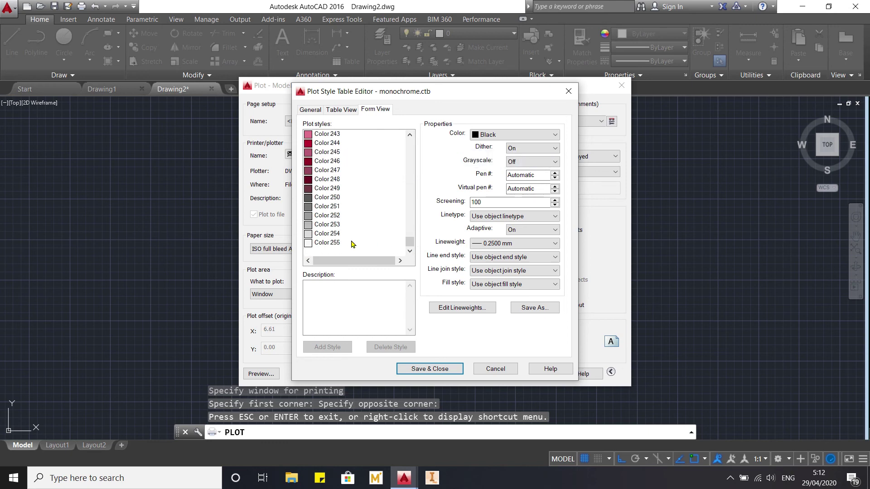
{"action": "left_click", "coordinate": [328, 244], "text": "shift"}
{"action": "left_click", "coordinate": [516, 243]}
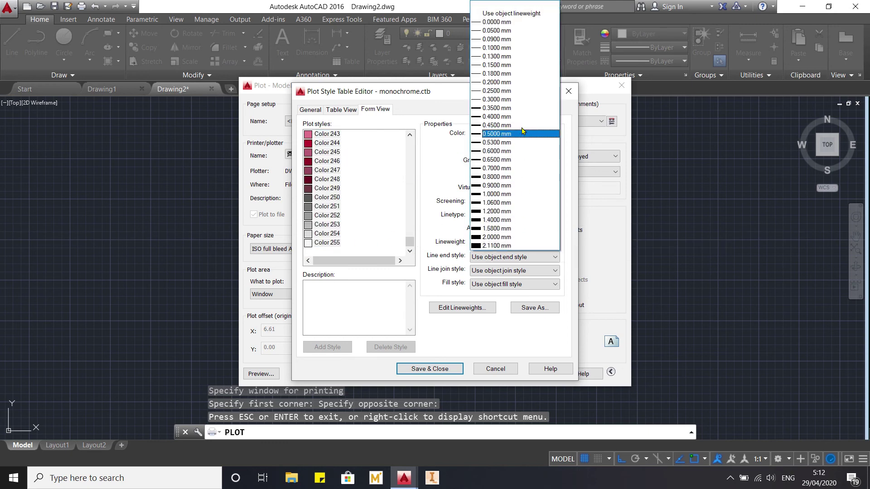
{"action": "left_click", "coordinate": [512, 65]}
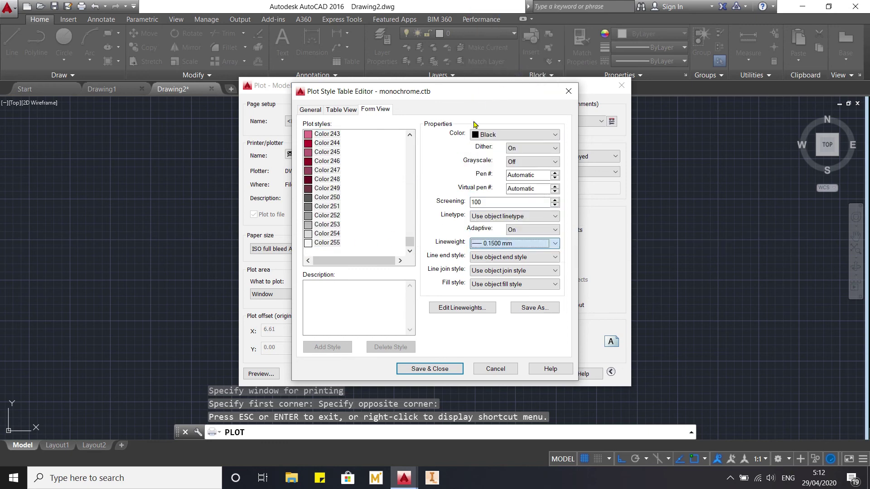
{"action": "left_click", "coordinate": [447, 368]}
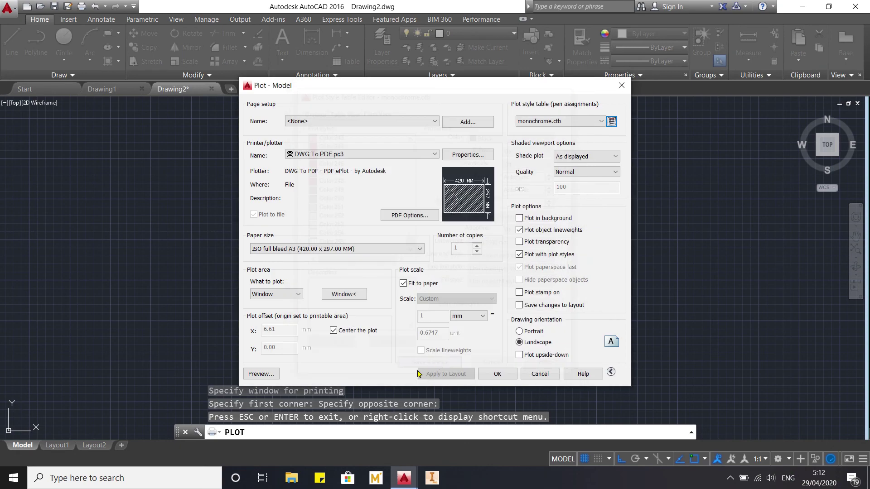
Preview the plot again and compare the line thickness in the front and side views with the new lineweights
{"action": "left_click", "coordinate": [261, 374]}
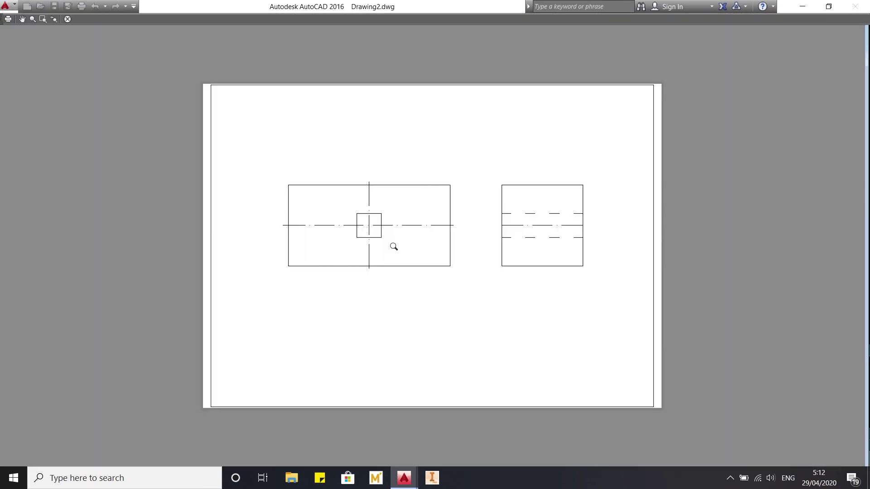
{"action": "scroll", "coordinate": [519, 235], "scroll_direction": "up", "scroll_amount": 8}
{"action": "scroll", "coordinate": [517, 233], "scroll_direction": "down", "scroll_amount": 4}
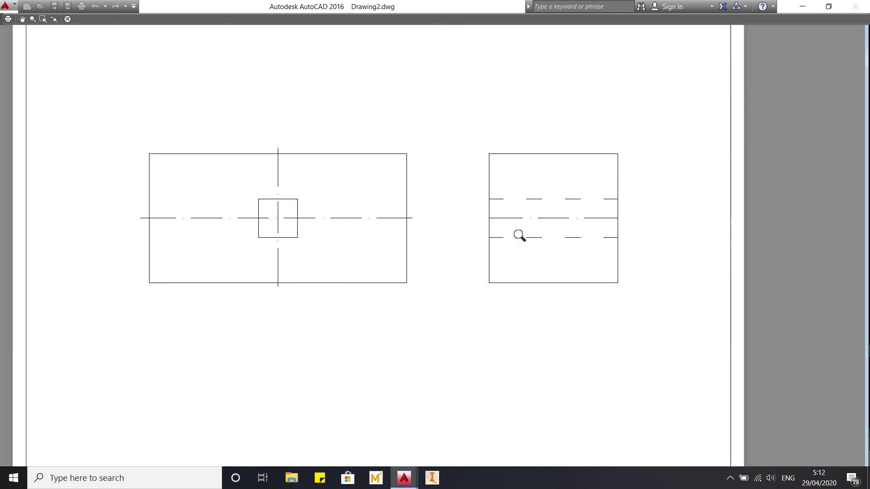
{"action": "scroll", "coordinate": [455, 237], "scroll_direction": "up", "scroll_amount": 4}
{"action": "scroll", "coordinate": [454, 237], "scroll_direction": "down", "scroll_amount": 4}
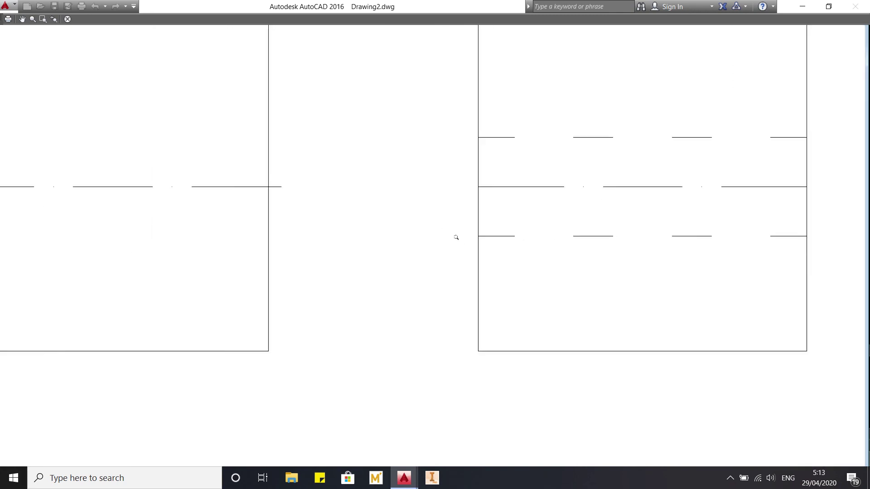
{"action": "key", "text": "Escape"}
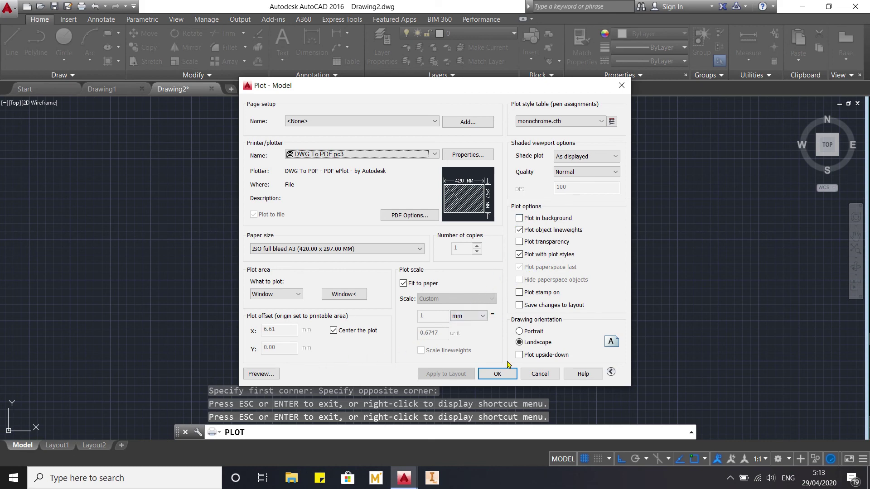
Cancel the plot without creating the PDF and minimise the program window to the desktop
{"action": "left_click", "coordinate": [537, 374]}
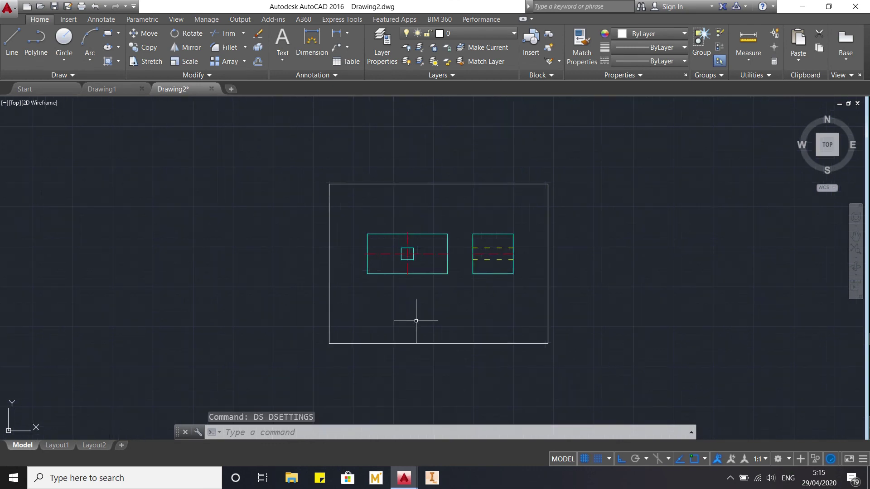
{"action": "middle_click_drag", "start_coordinate": [414, 318], "coordinate": [415, 310]}
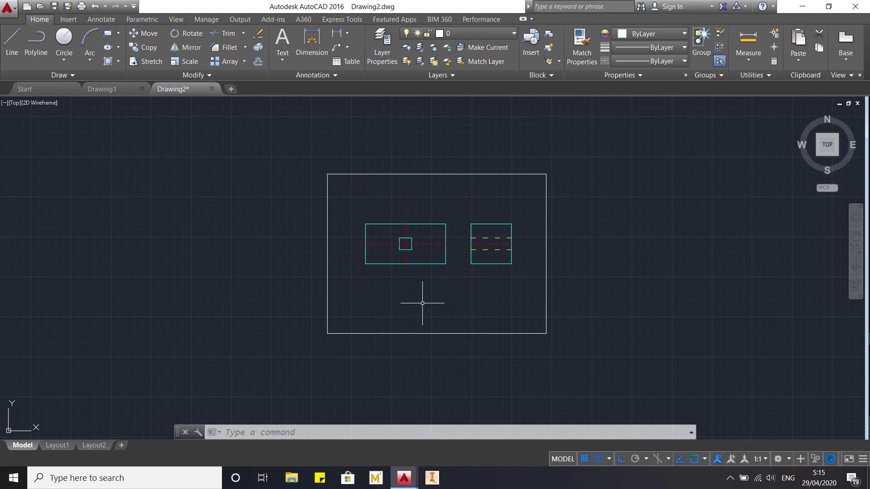
{"action": "left_click", "coordinate": [801, 6]}
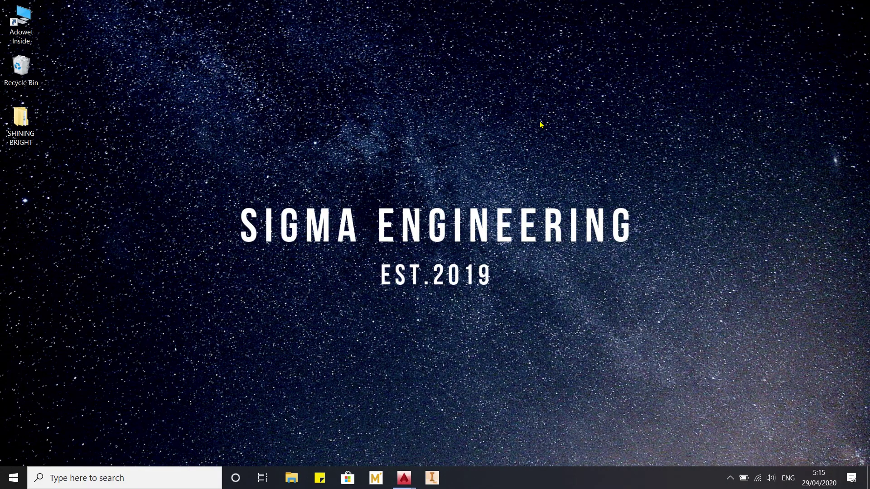